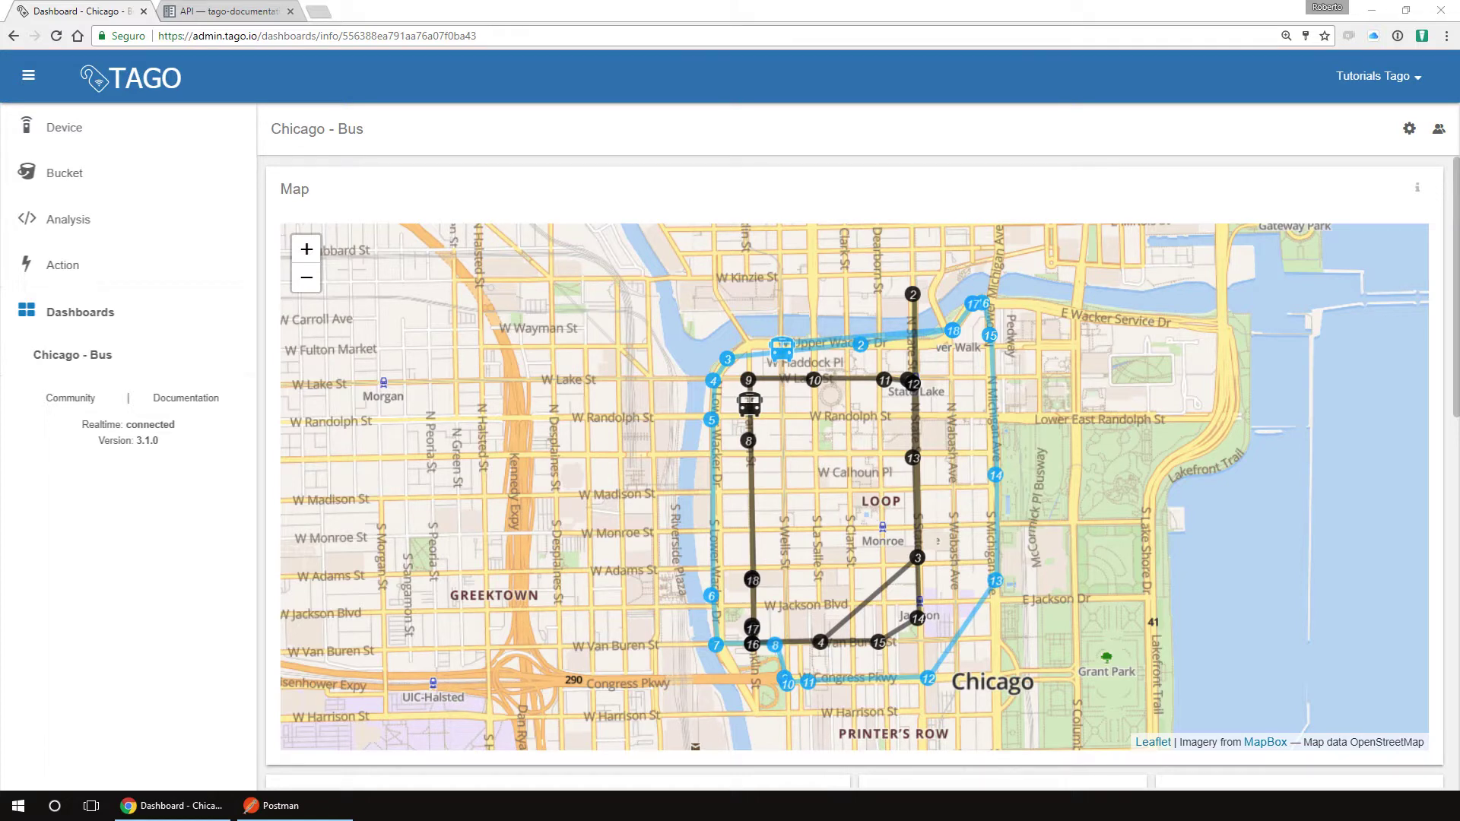
# Step: Open the Getting Started guide in the Tago documentation
pyautogui.hotkey('ctrl', 'Tab')
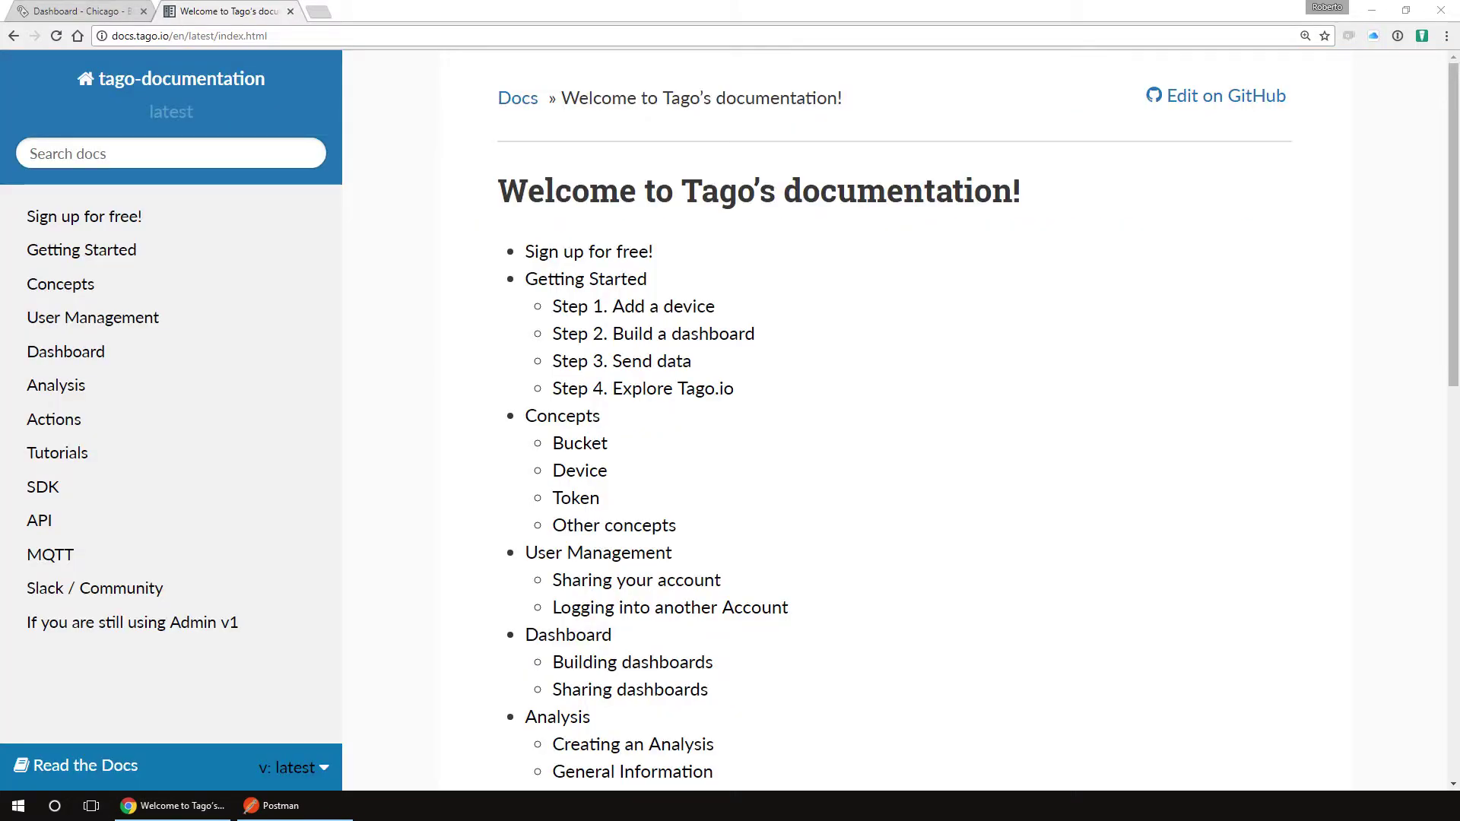
pyautogui.click(83, 250)
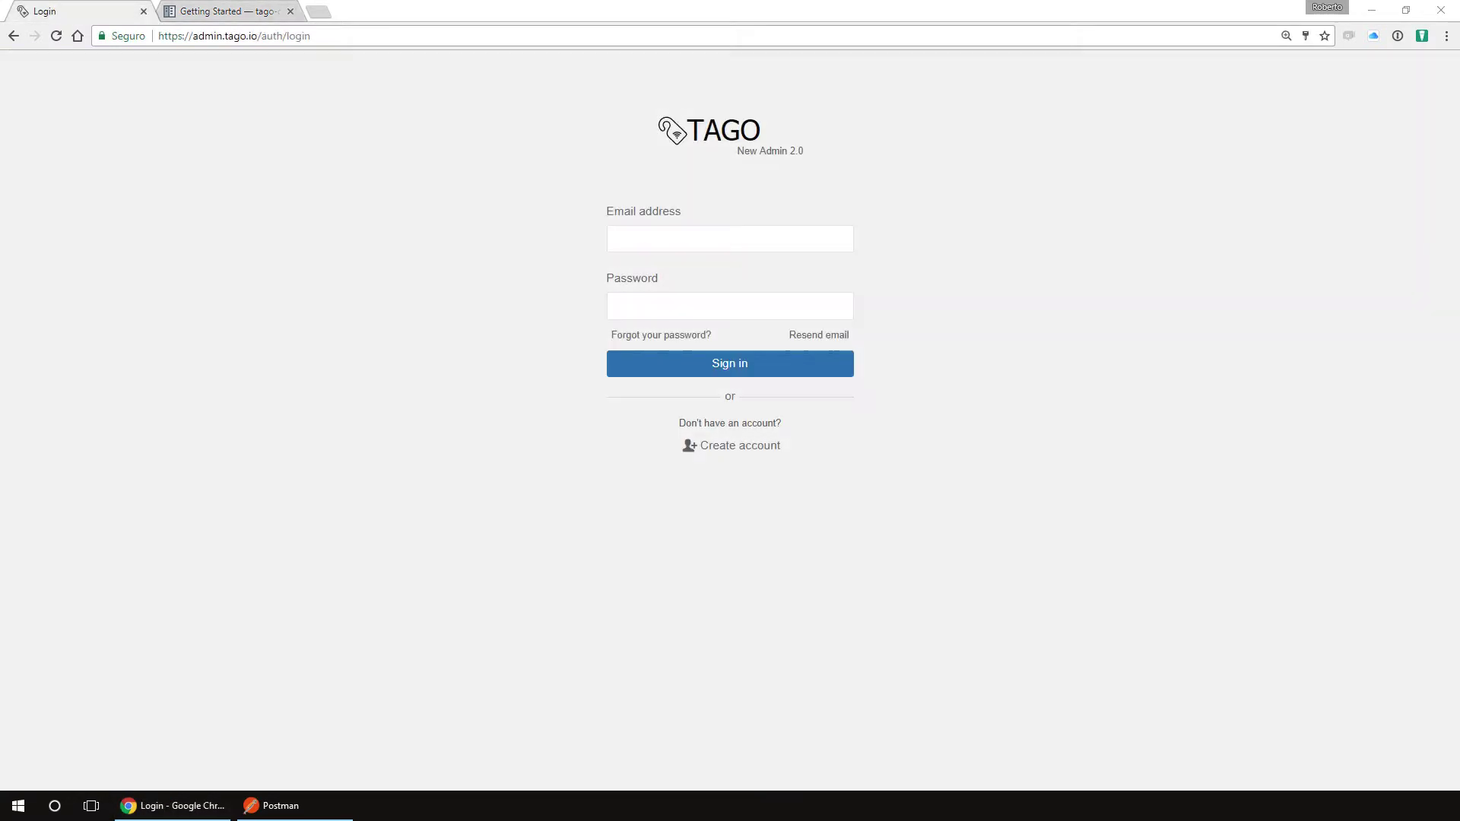
# Step: Fill the new-account form with name, e-mail, password and confirmation, and company Tago IO
pyautogui.click(730, 446)
pyautogui.write('Tago ')
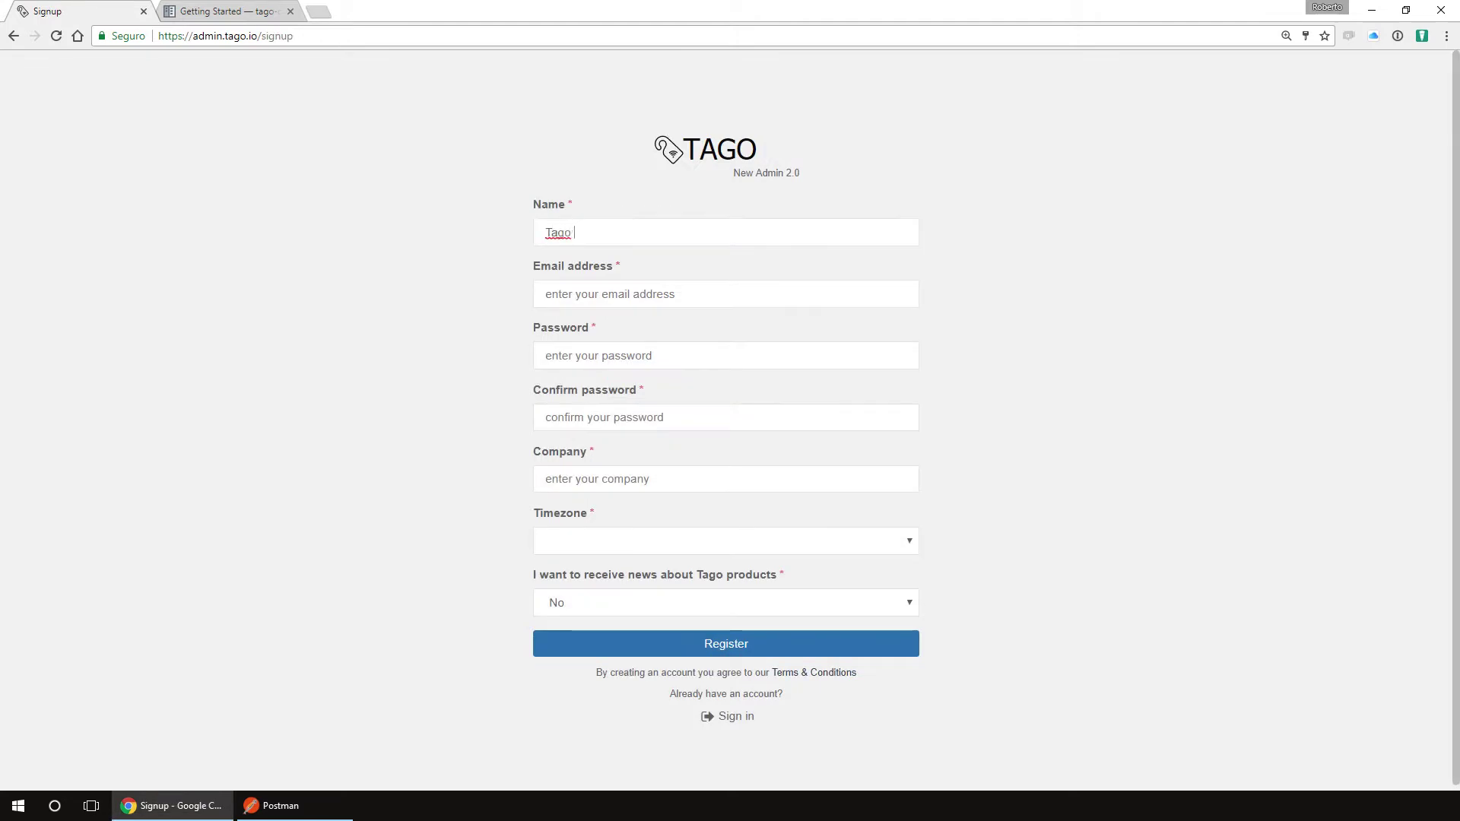
pyautogui.write('Tutorials')
pyautogui.press('Tab')
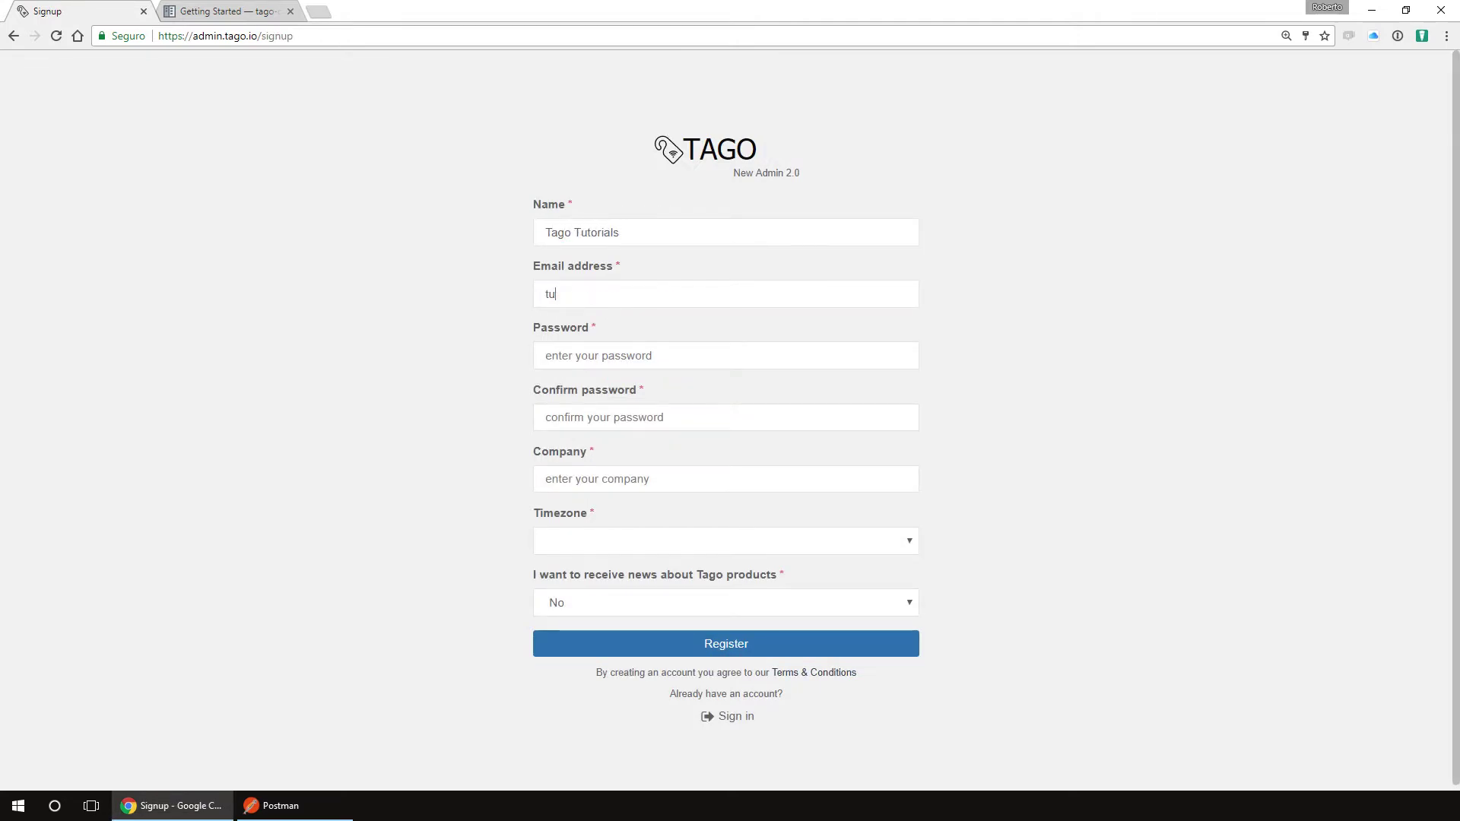
pyautogui.press('Tab')
pyautogui.write('•••••••')
pyautogui.press('Tab')
pyautogui.write('•••••••')
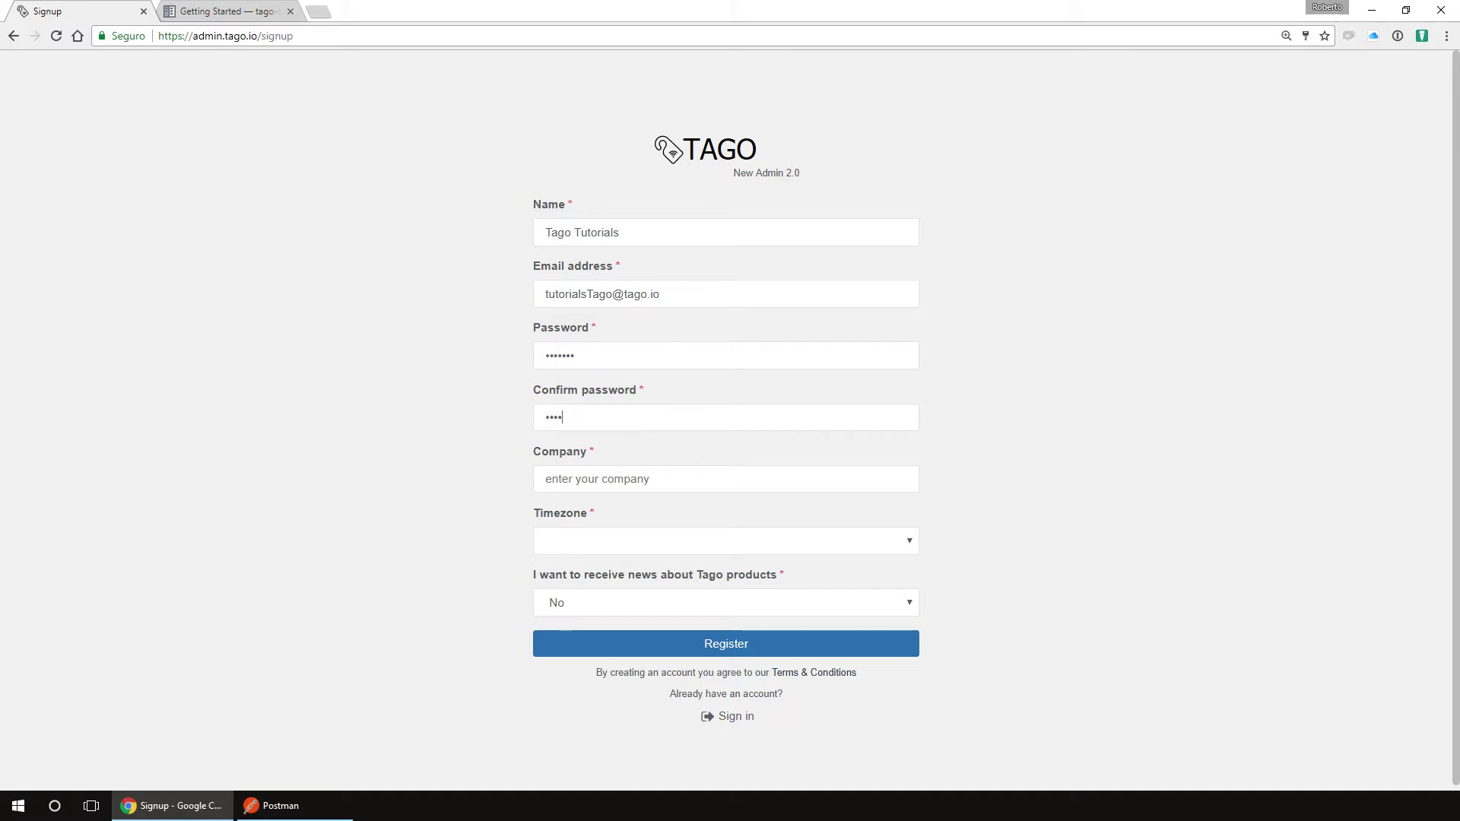
pyautogui.press('Tab')
pyautogui.write('Tago IO')
# Step: Set the timezone to UTC and product news to Yes, then register the account
pyautogui.press('Tab')
pyautogui.hotkey('alt', 'Down')
pyautogui.press('Down')
pyautogui.press('Return')
pyautogui.press('Tab')
pyautogui.hotkey('alt', 'Down')
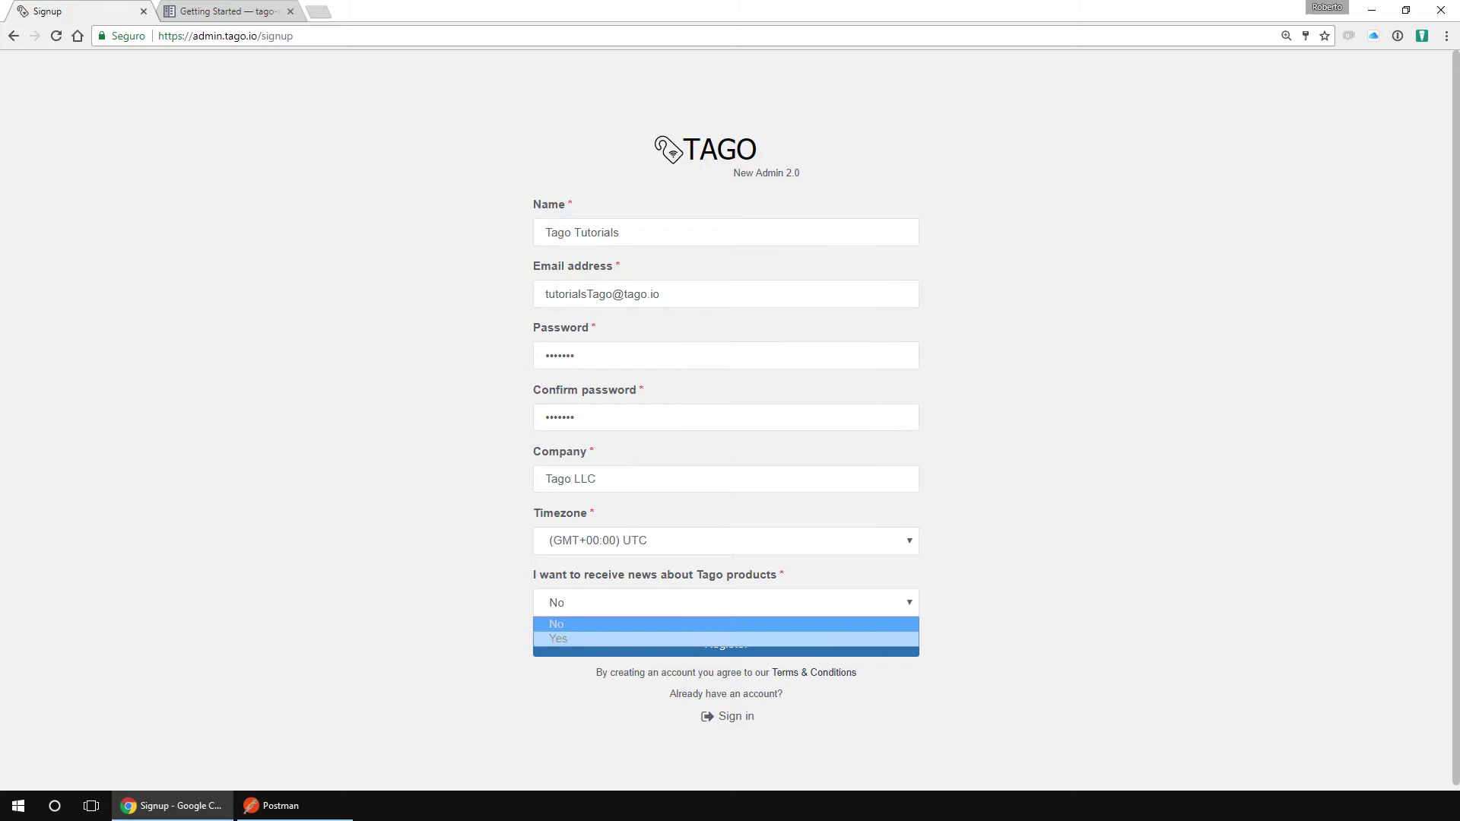
pyautogui.press('Down')
pyautogui.press('Return')
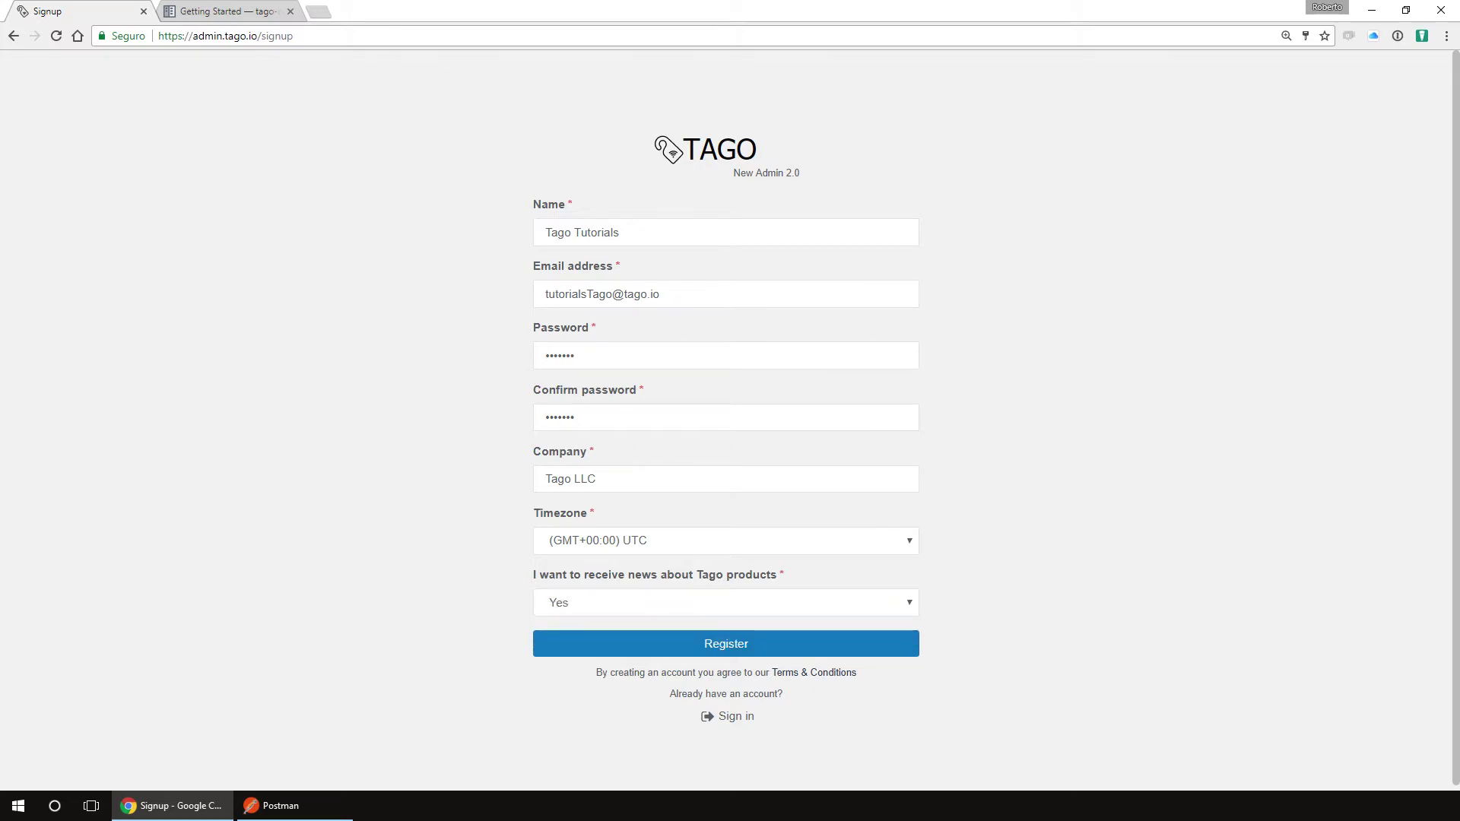
pyautogui.press('Return')
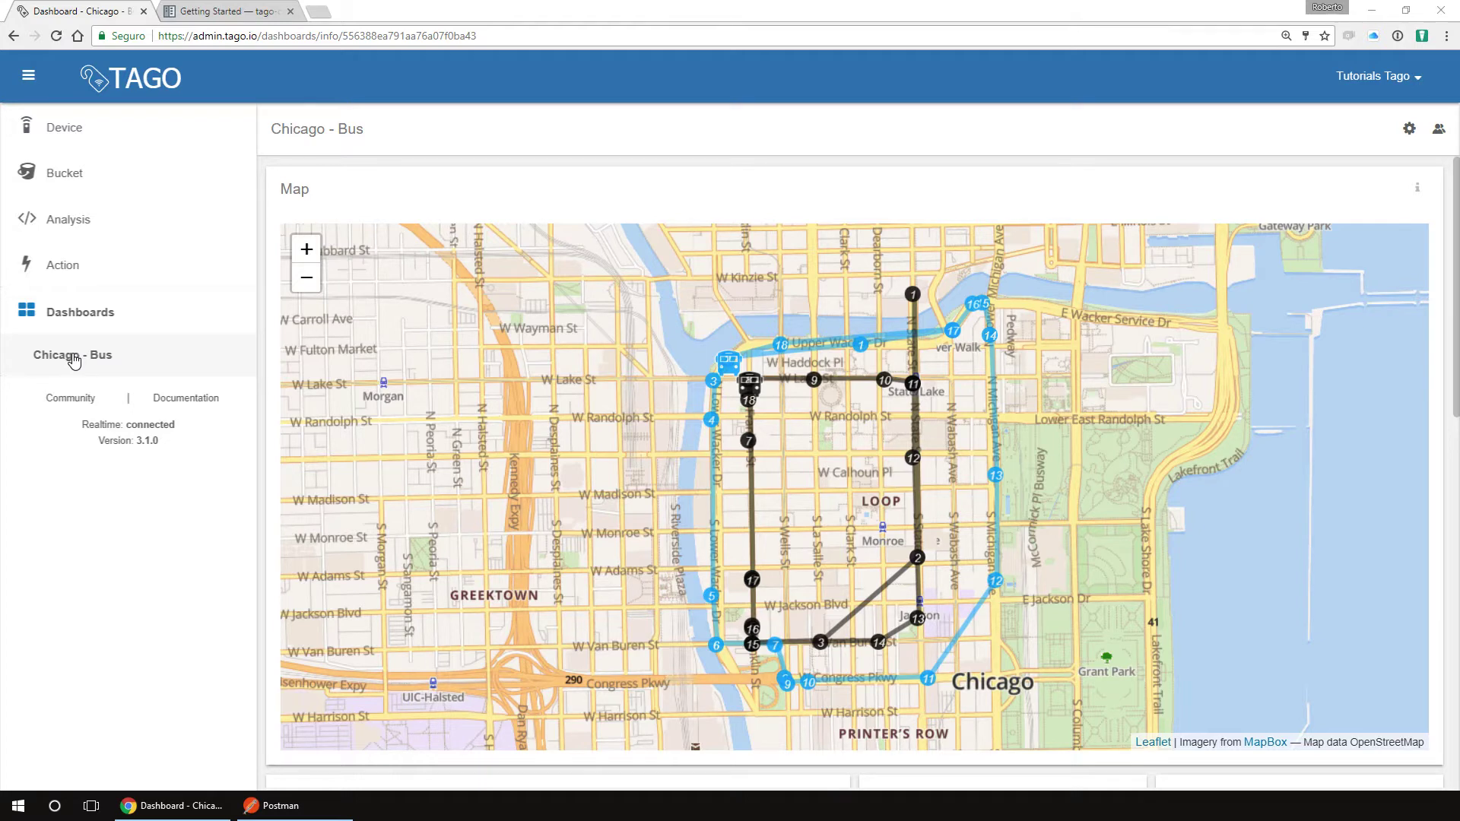
# Step: Add a device named Thermostat with a new same-name bucket and save it
pyautogui.click(74, 141)
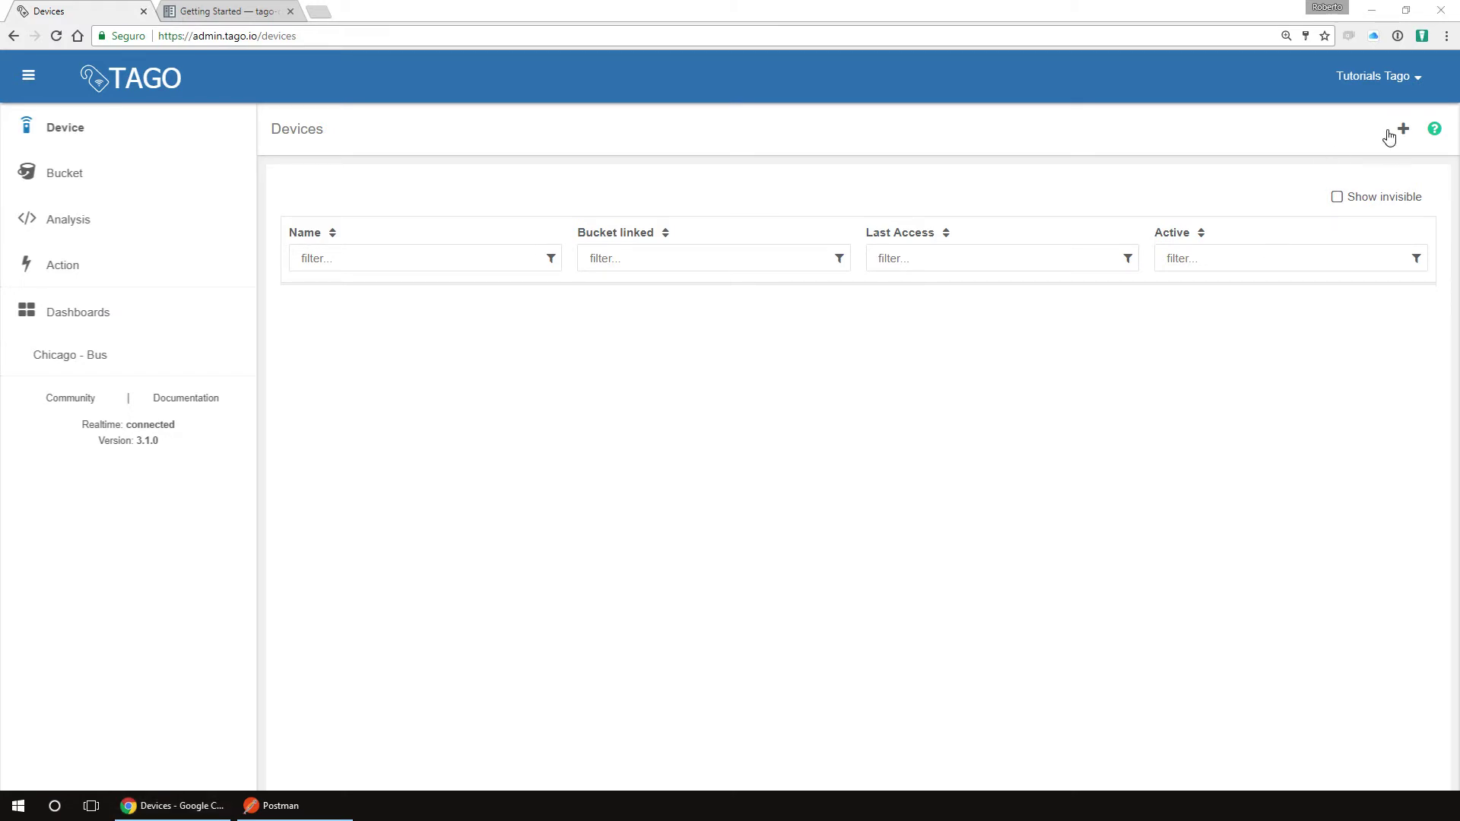
pyautogui.click(1401, 131)
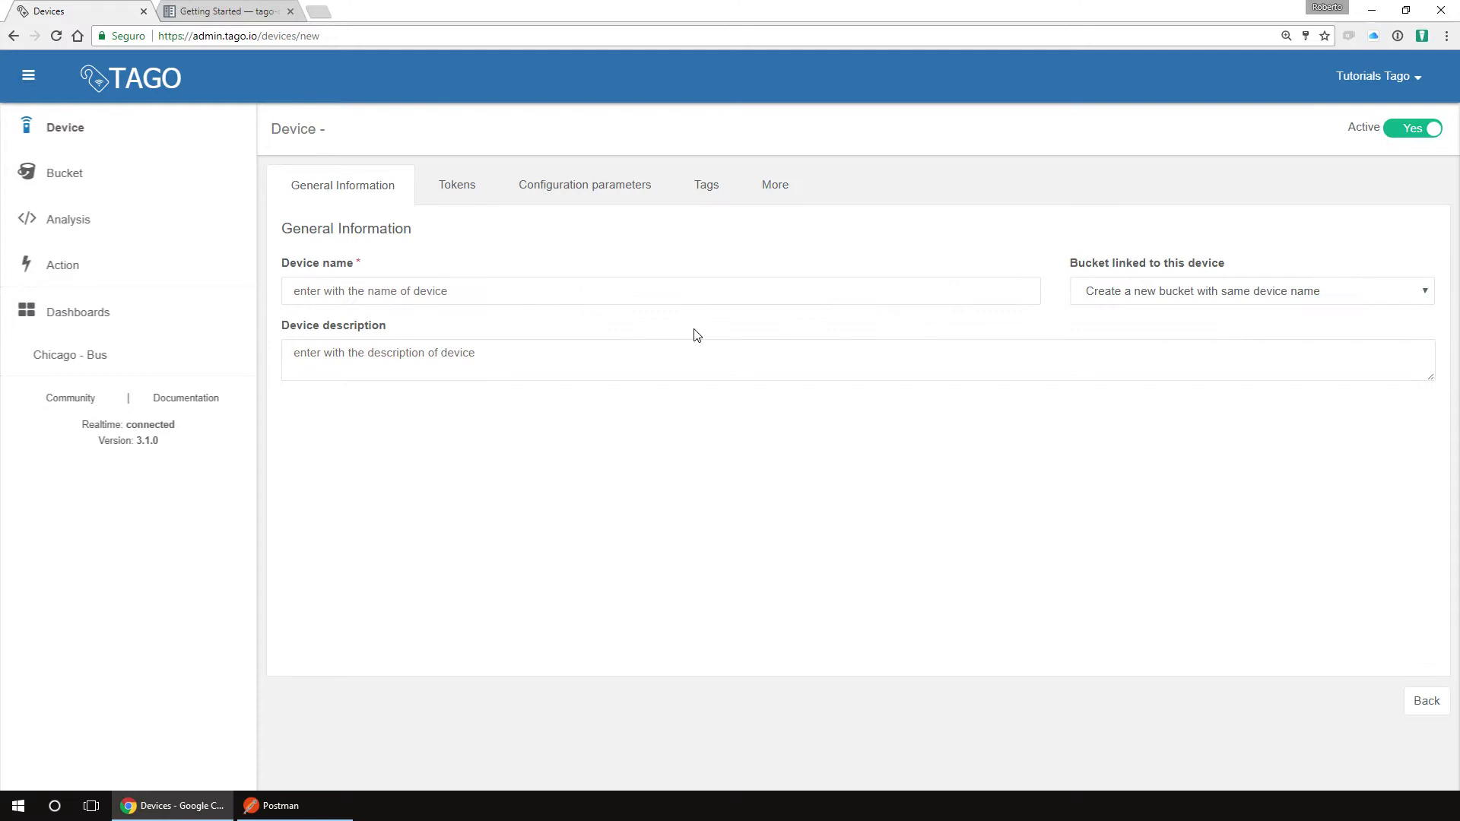
pyautogui.write('T')
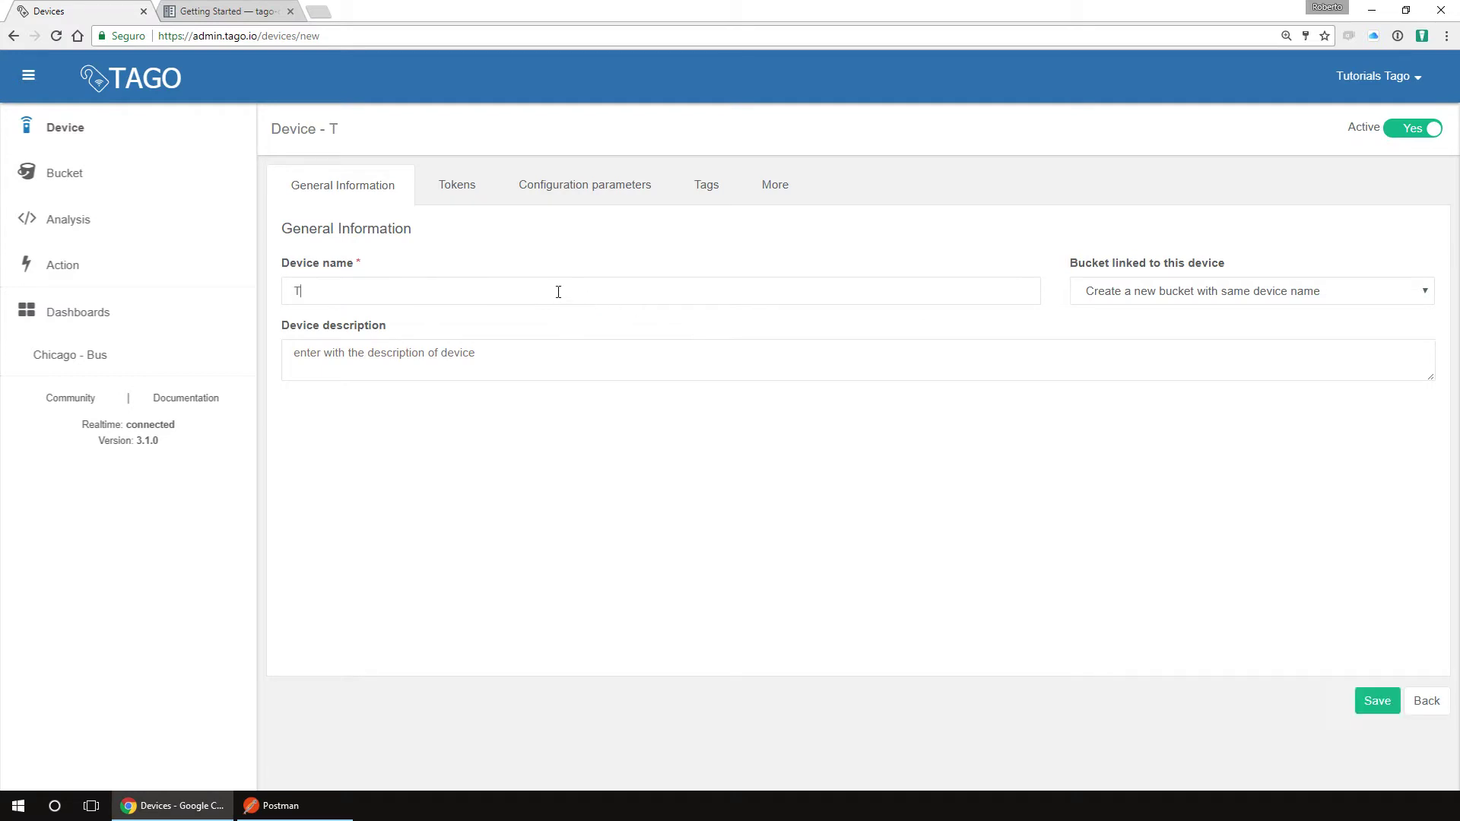
pyautogui.write('hermostat')
pyautogui.click(1115, 290)
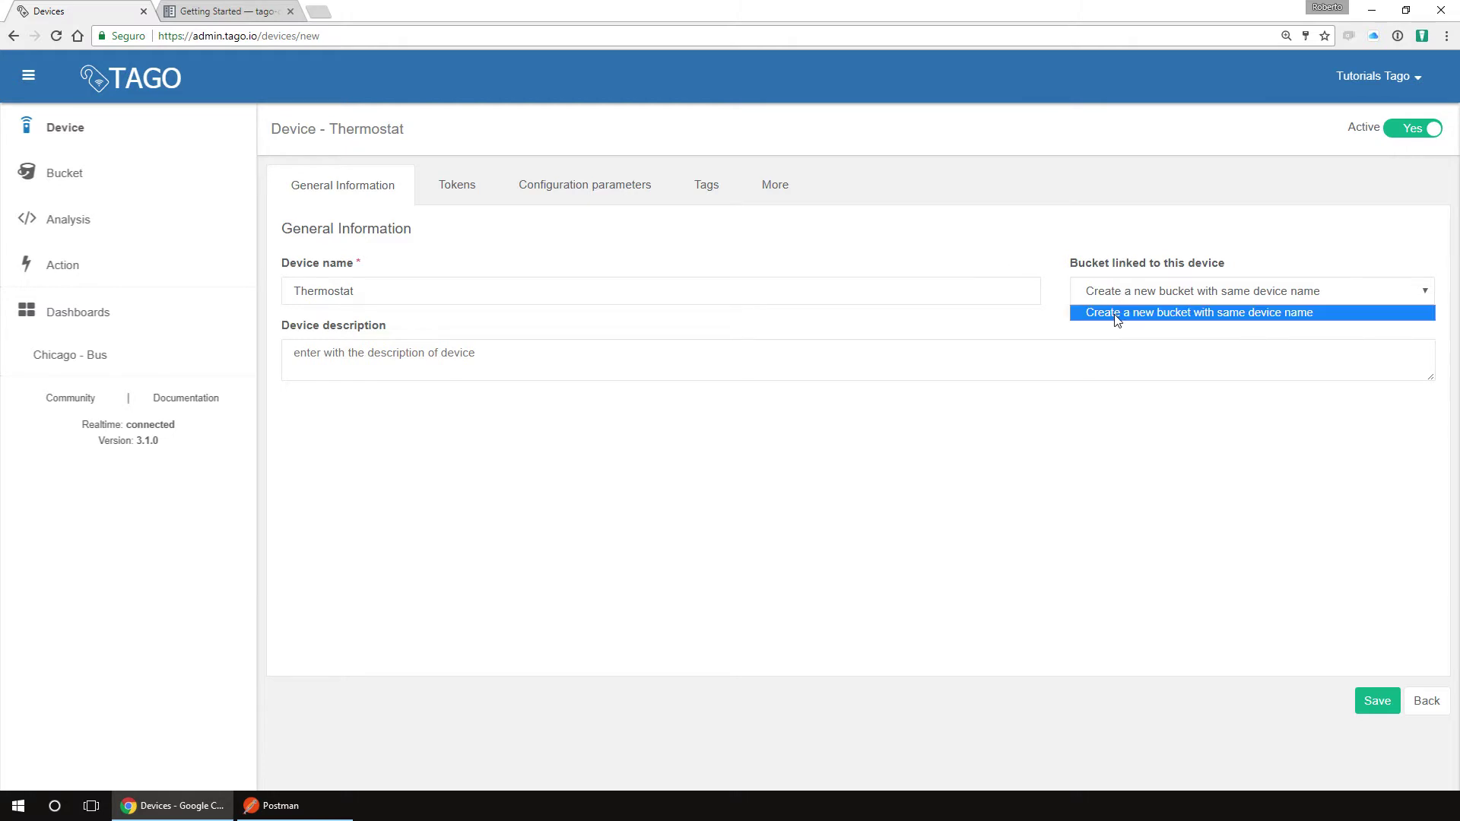
pyautogui.click(1119, 318)
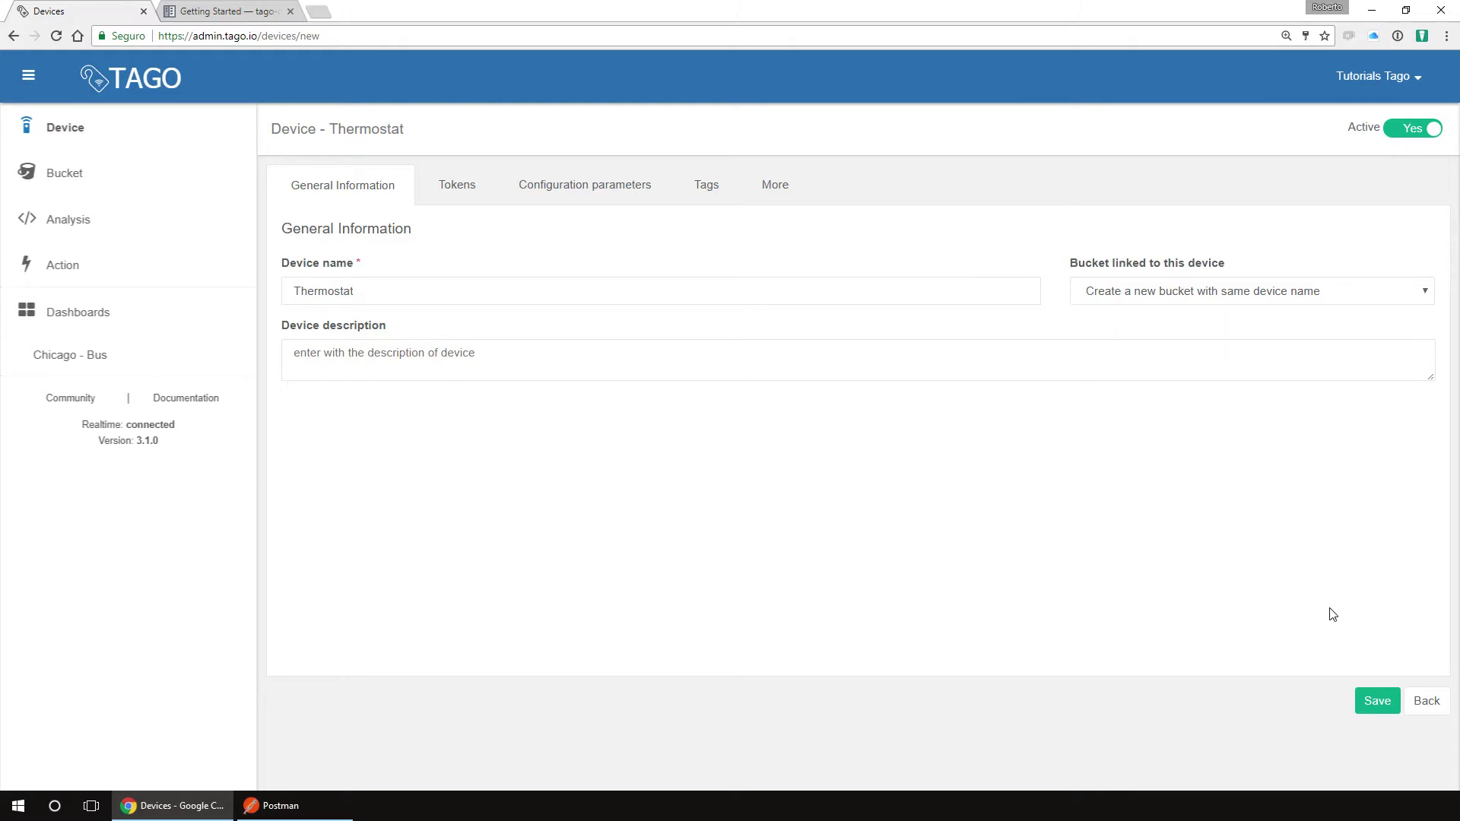
pyautogui.click(1378, 701)
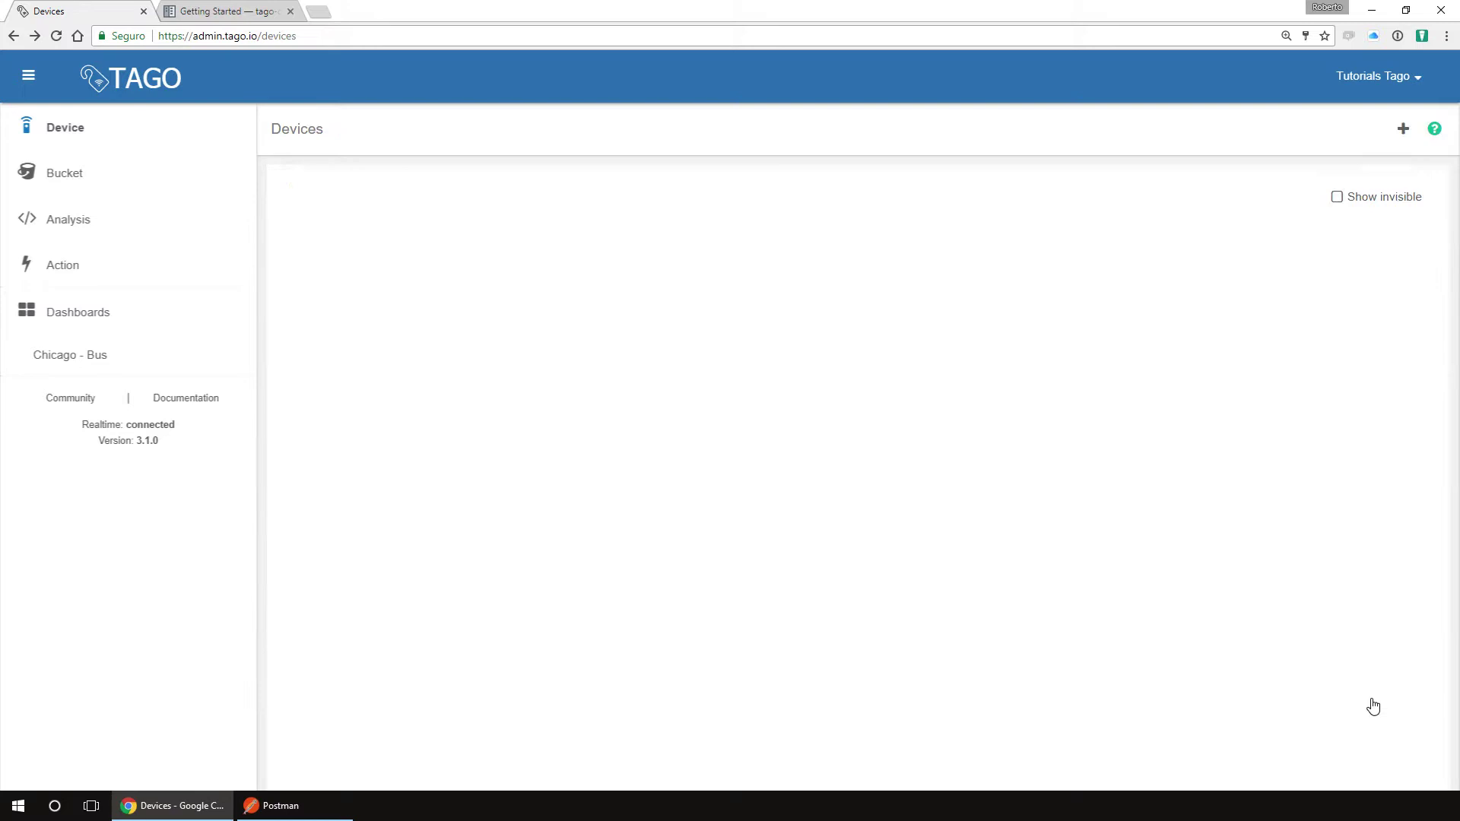
# Step: Open the Thermostat bucket's General Information page from the Buckets list
pyautogui.click(126, 186)
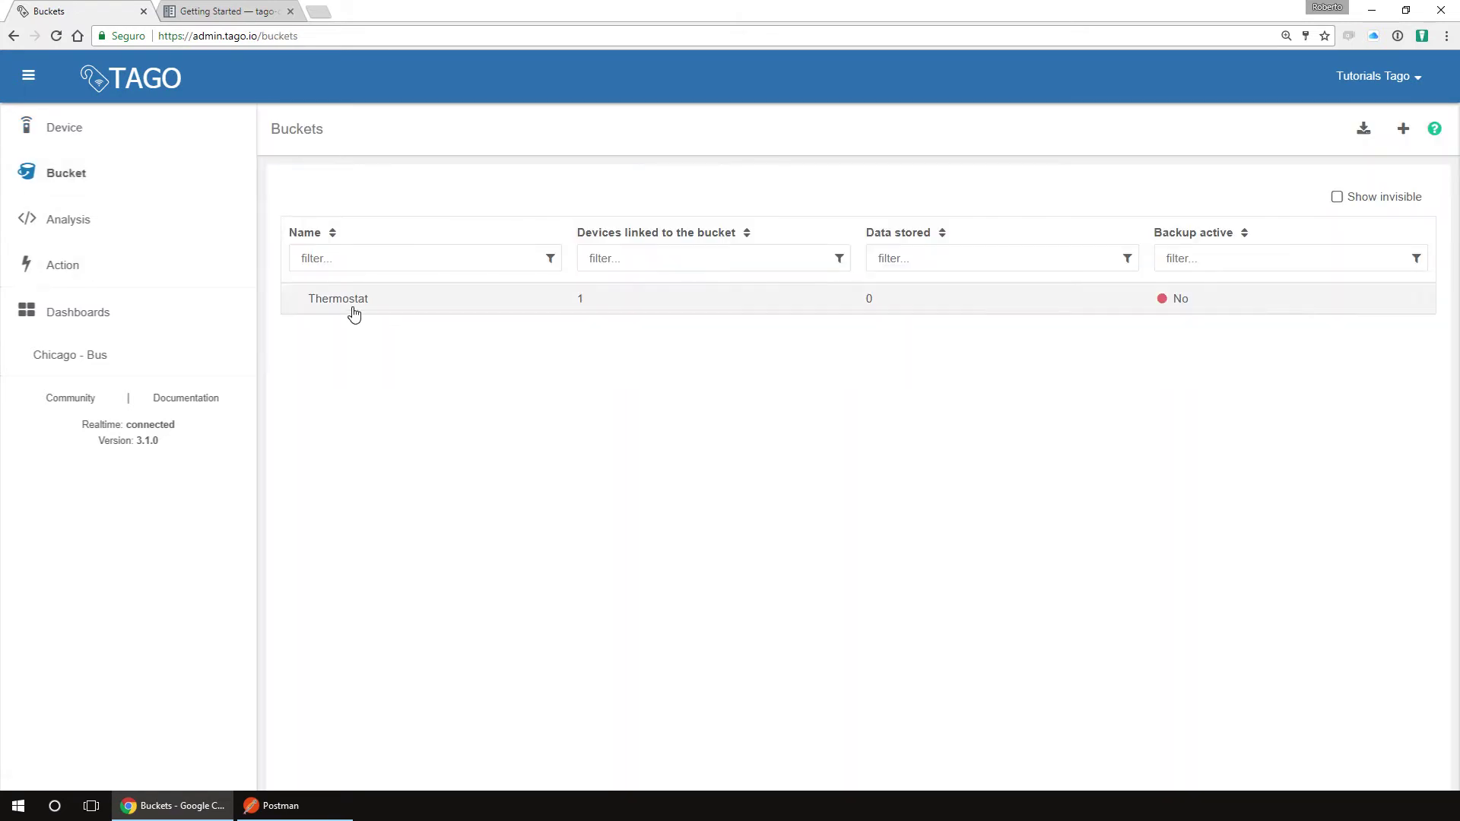
pyautogui.click(353, 304)
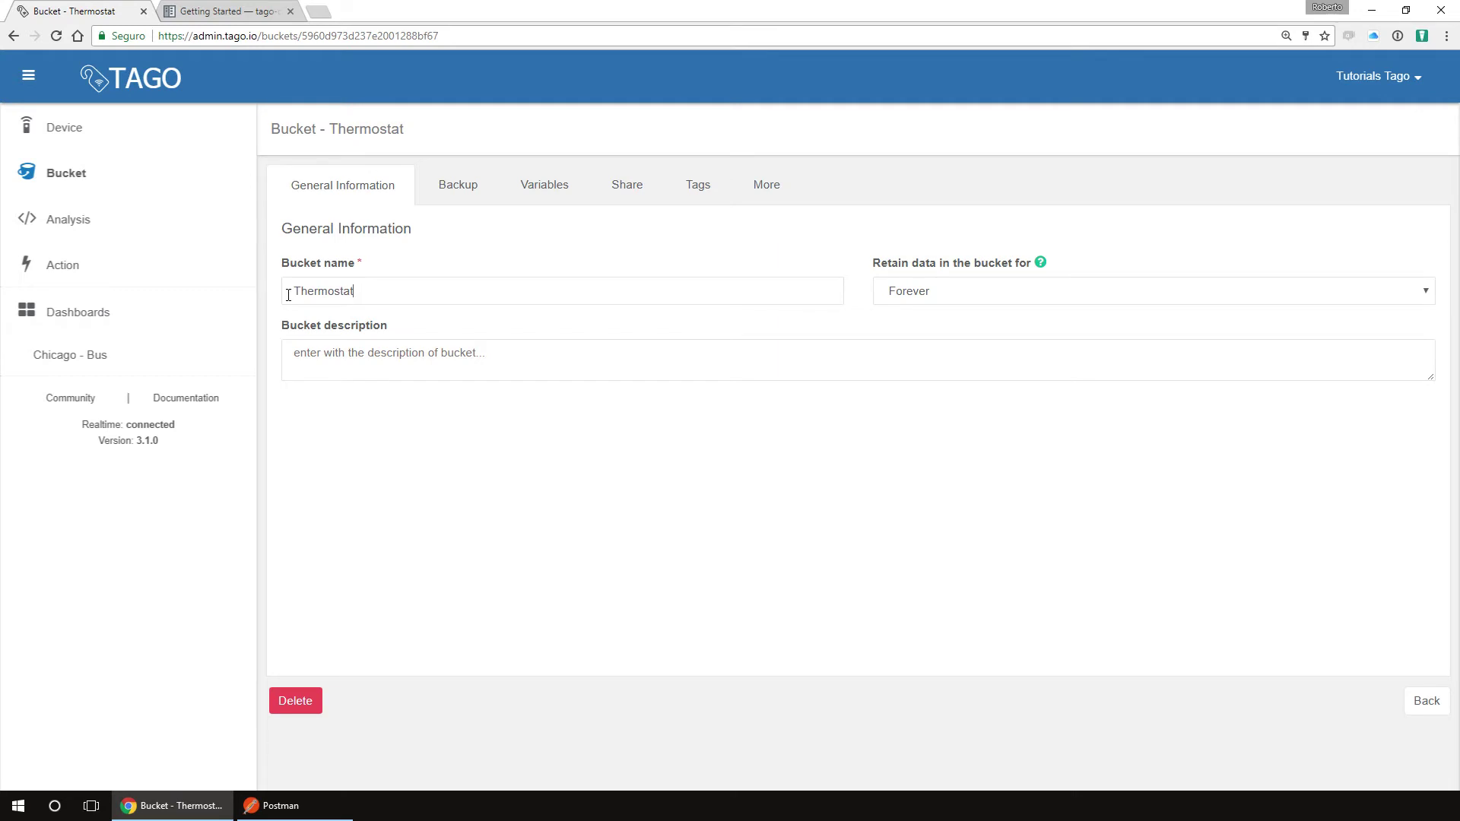
pyautogui.moveTo(288, 295); pyautogui.dragTo(431, 362)
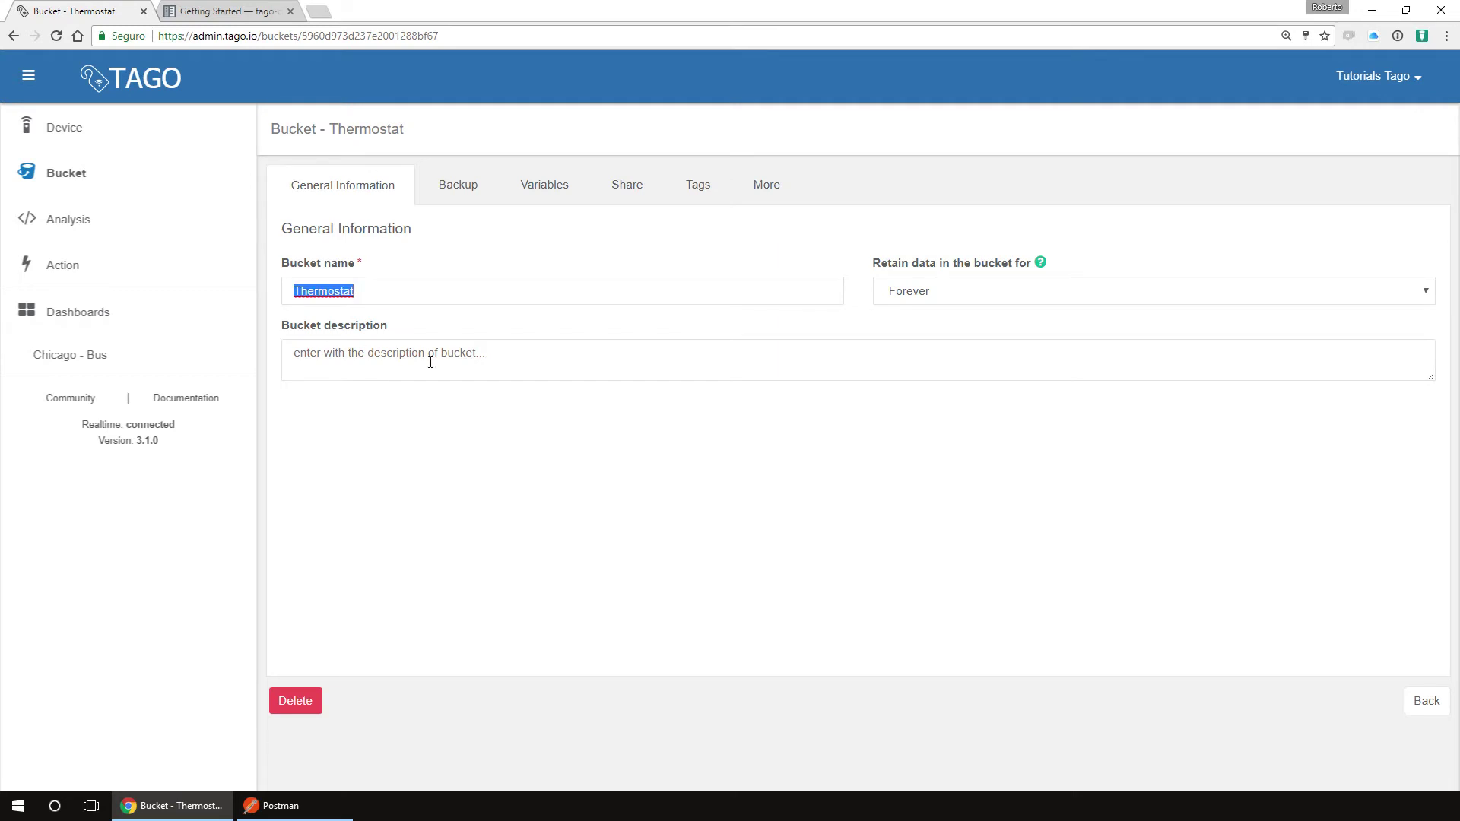
pyautogui.click(492, 290)
pyautogui.click(484, 352)
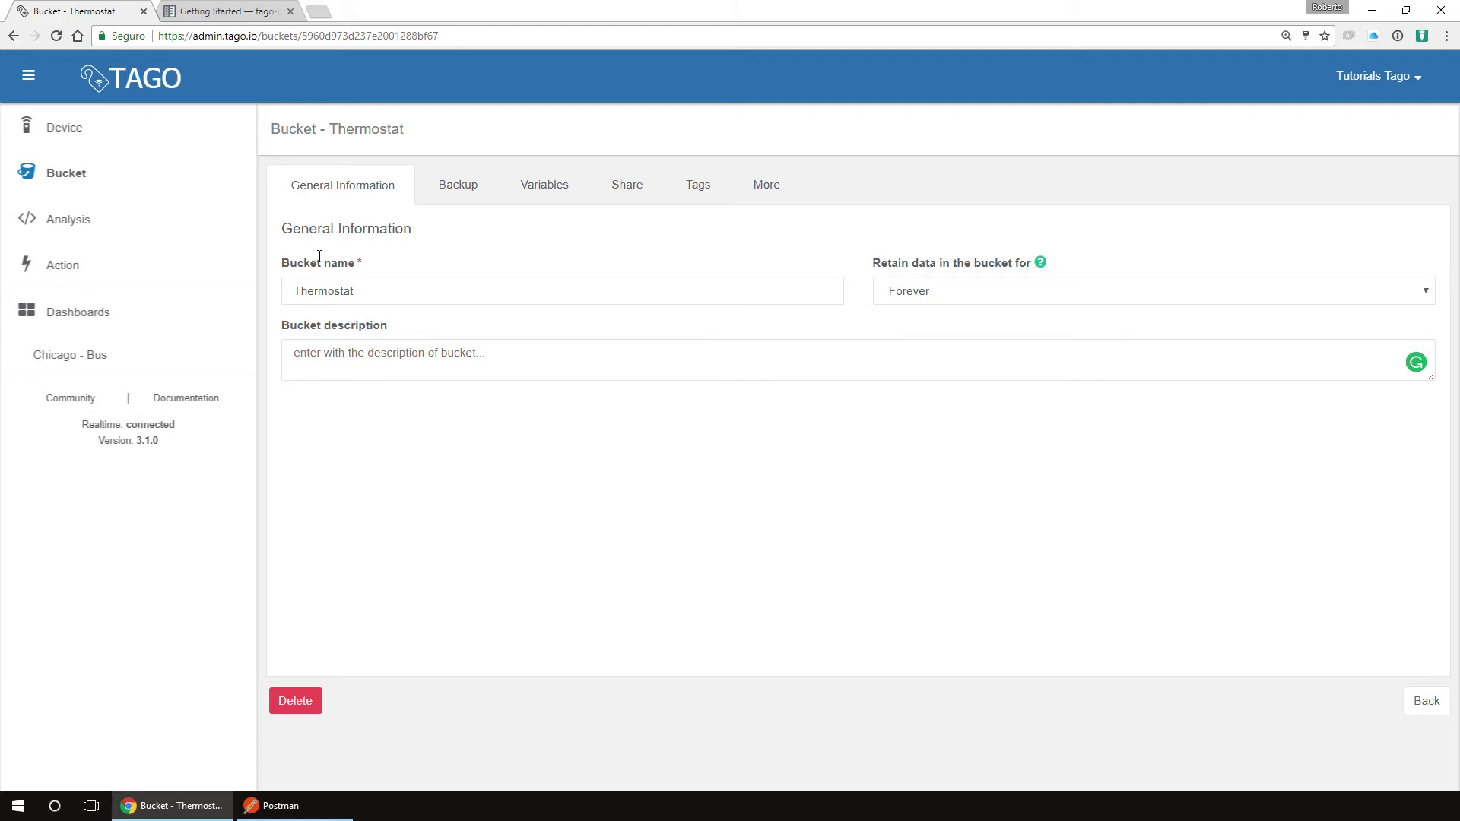
# Step: Open the Thermostat device's token management tab
pyautogui.click(77, 136)
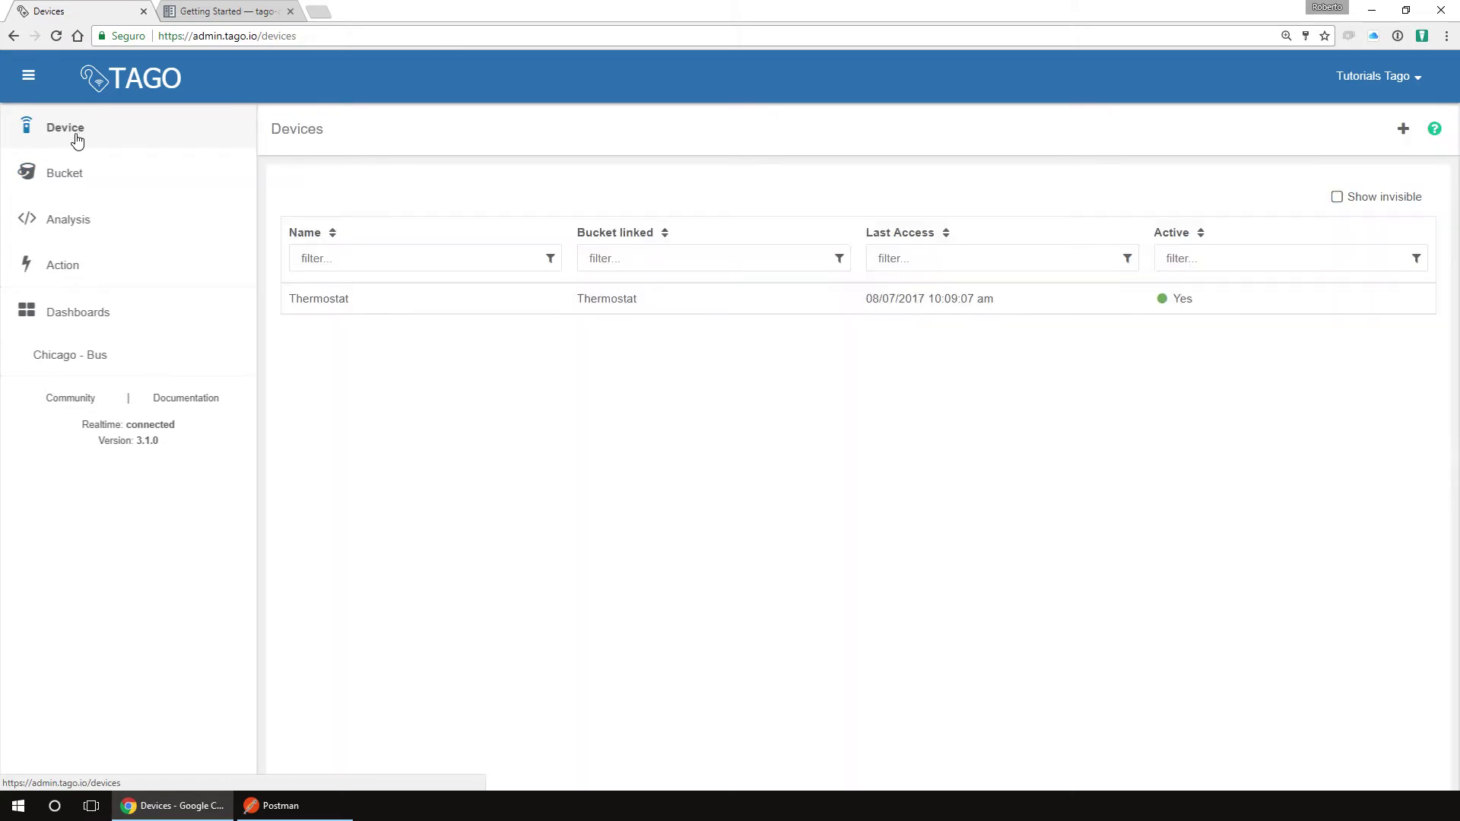
pyautogui.click(693, 301)
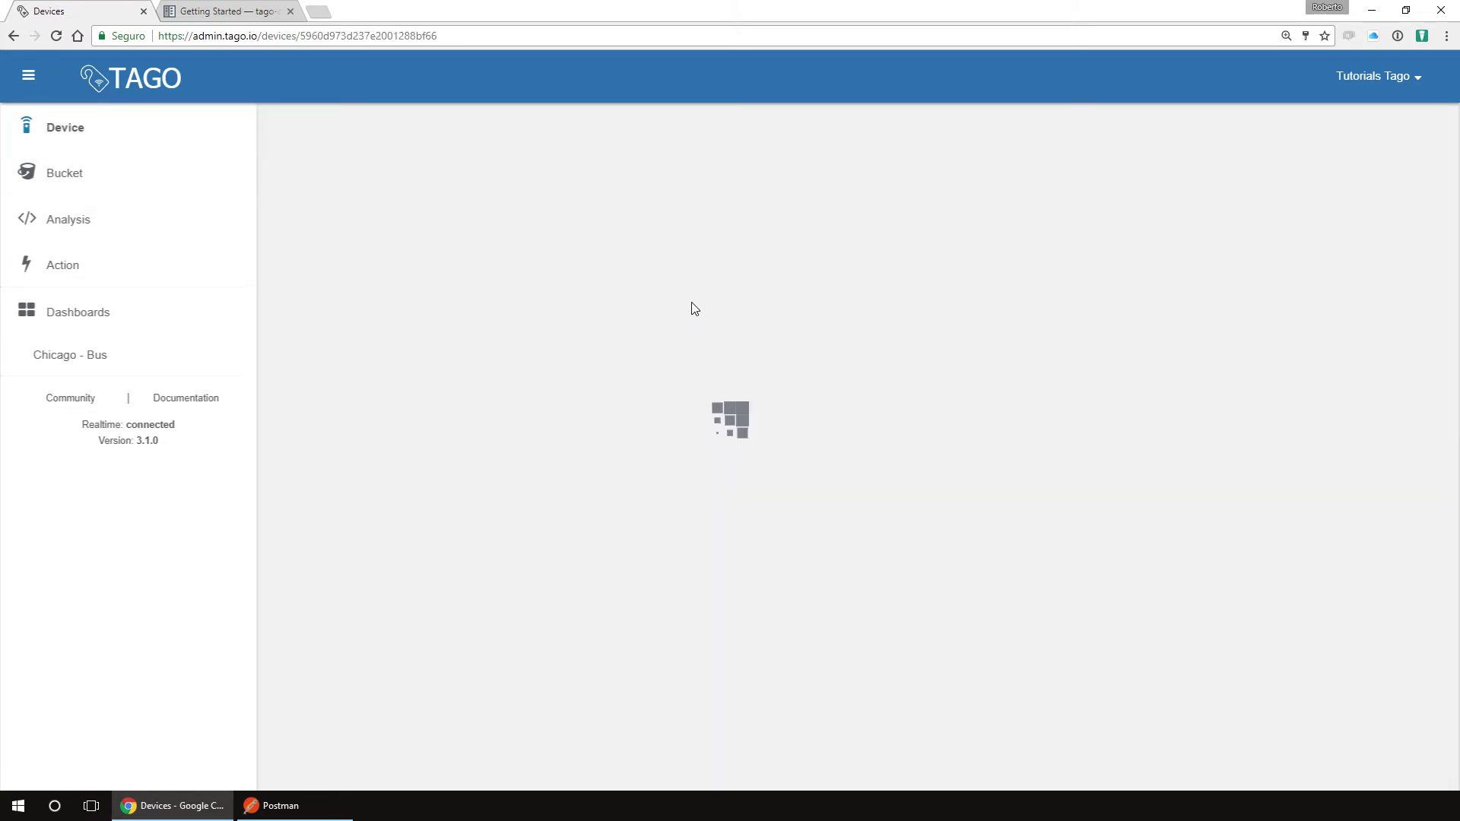
pyautogui.click(451, 189)
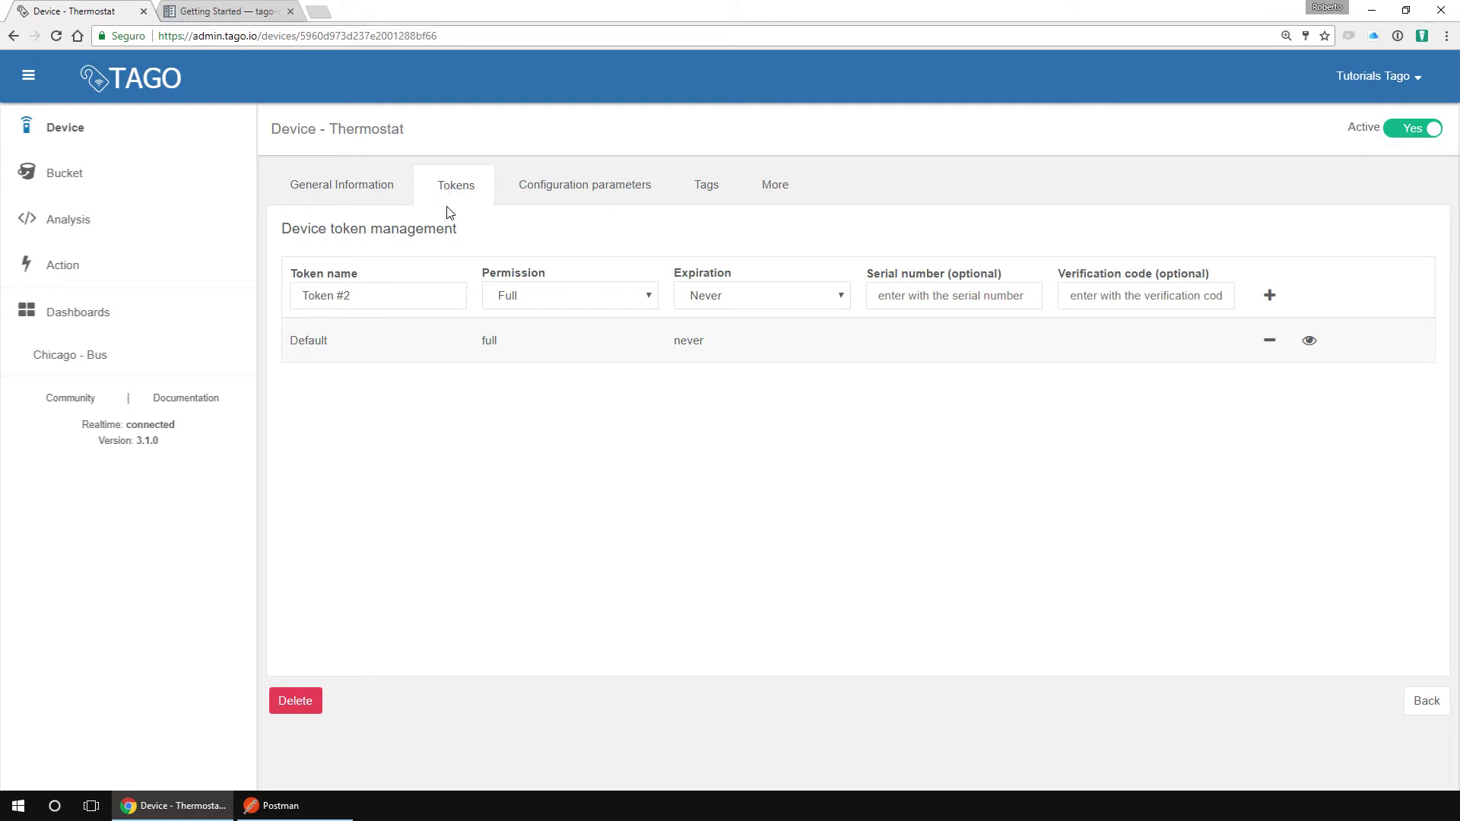
# Step: Reveal the Default token and copy it to the clipboard
pyautogui.moveTo(356, 348); pyautogui.dragTo(289, 342)
pyautogui.click(1310, 342)
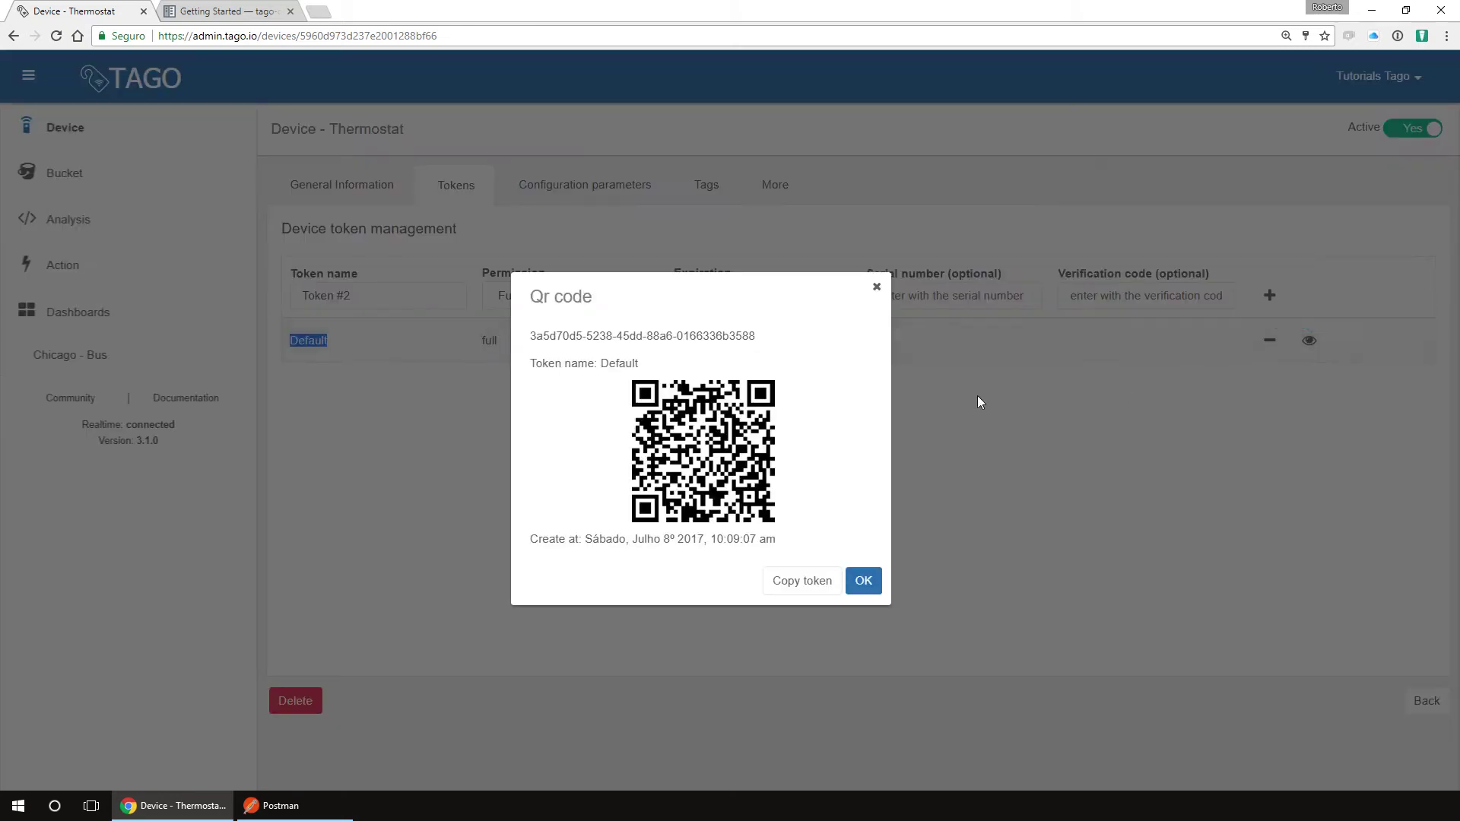
pyautogui.moveTo(818, 520); pyautogui.dragTo(641, 421)
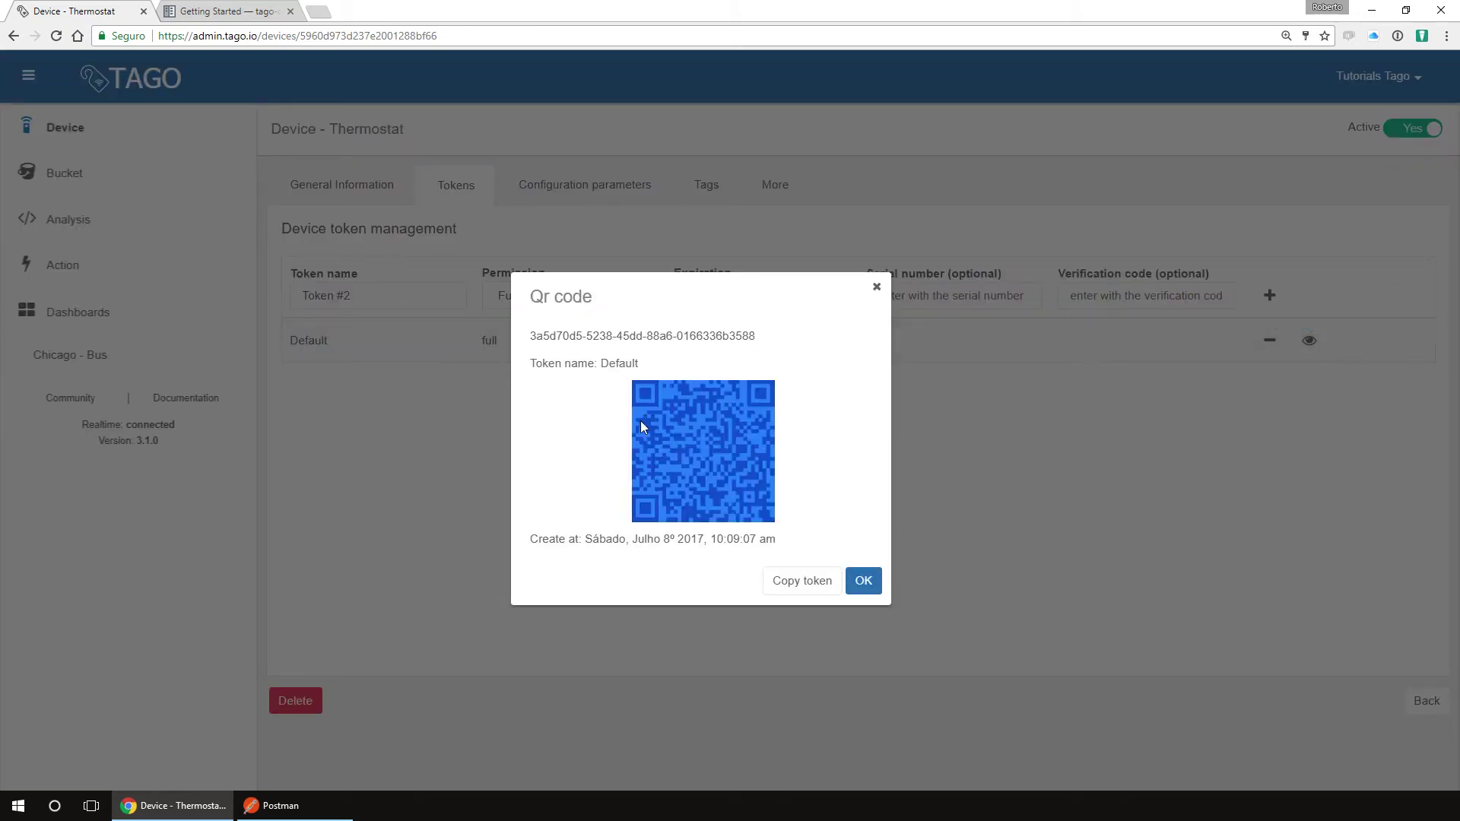
pyautogui.moveTo(757, 337); pyautogui.dragTo(516, 344)
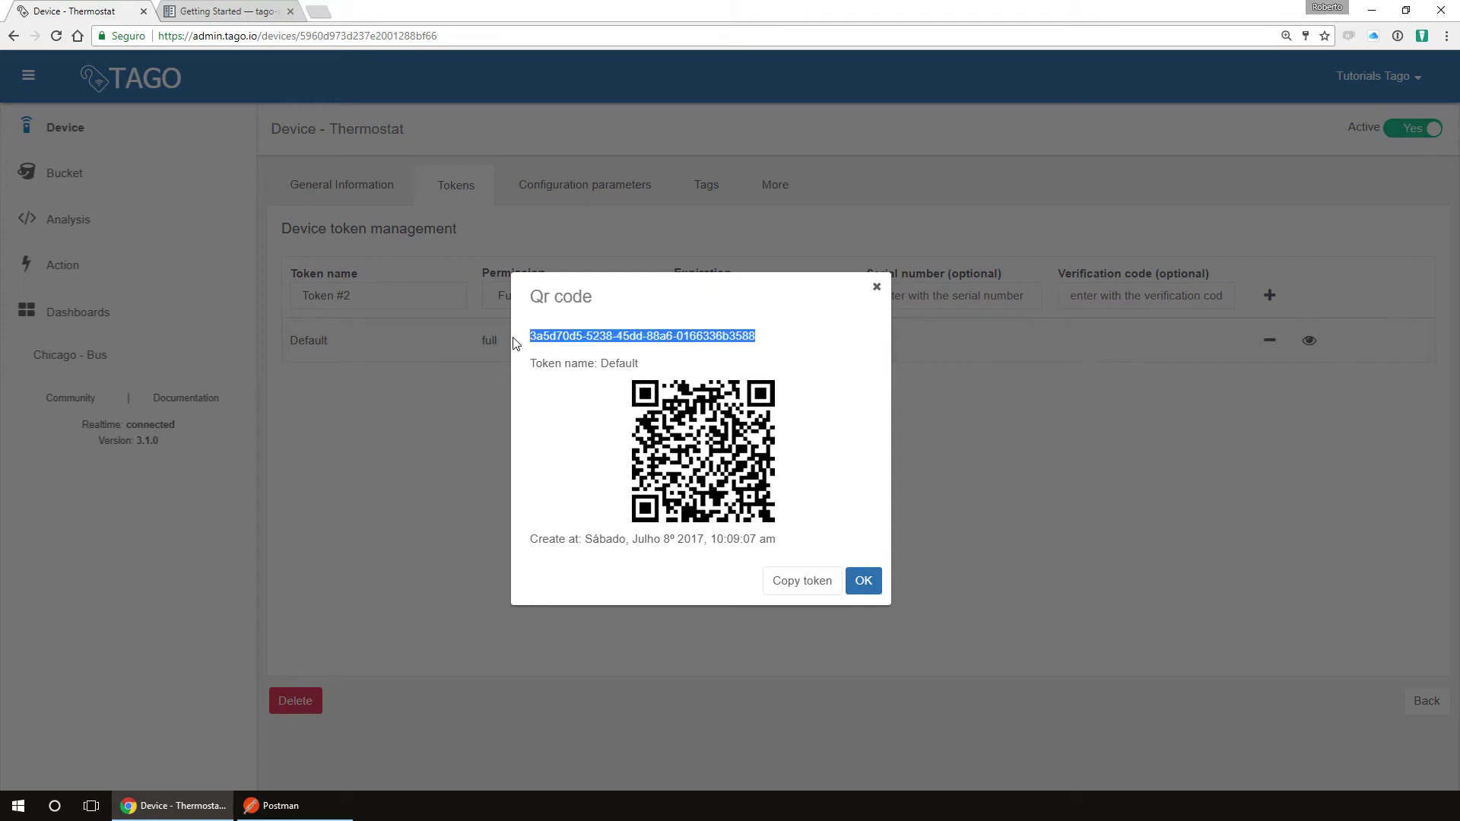
pyautogui.click(798, 581)
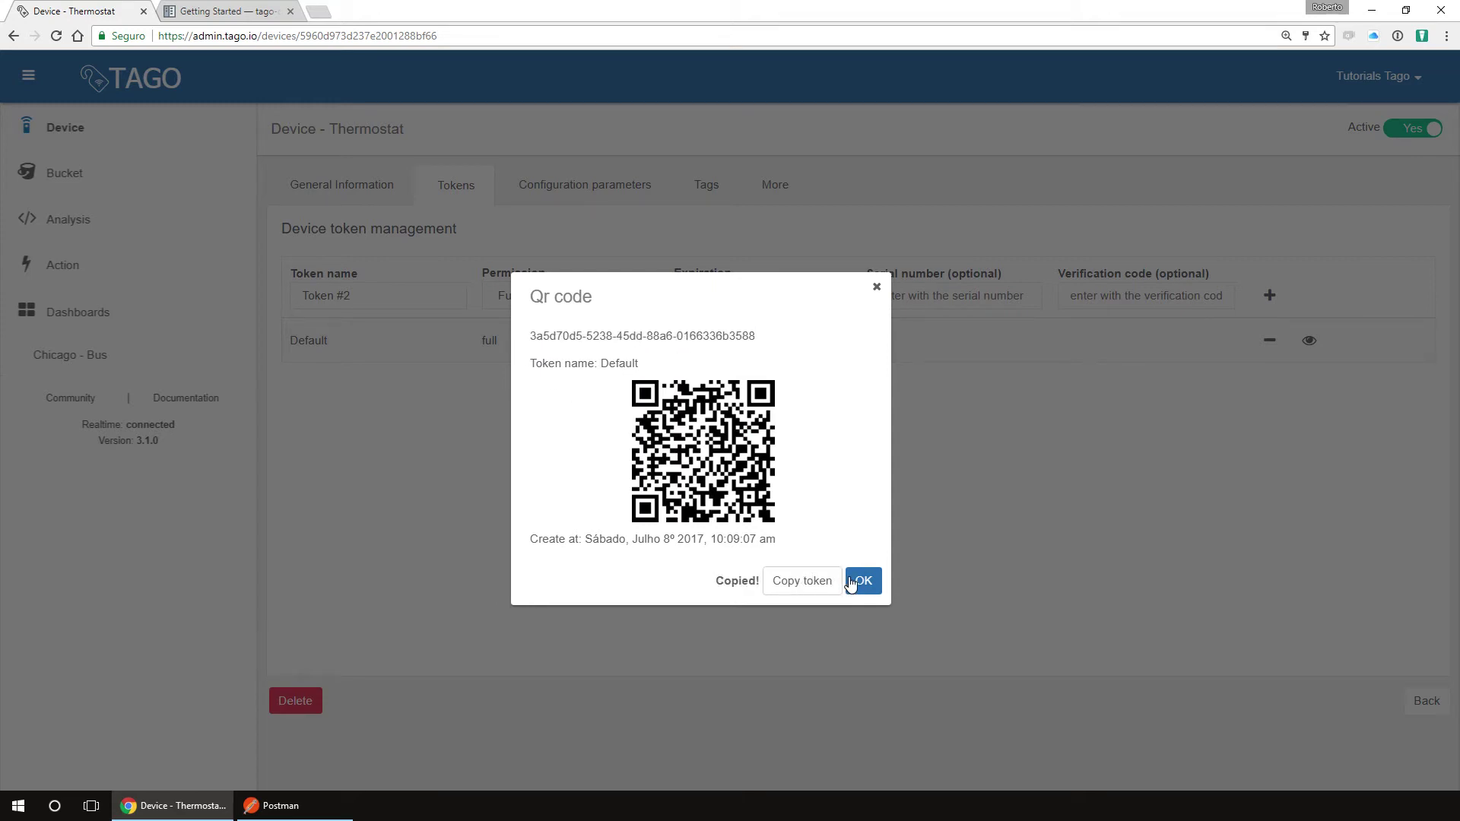
pyautogui.click(850, 583)
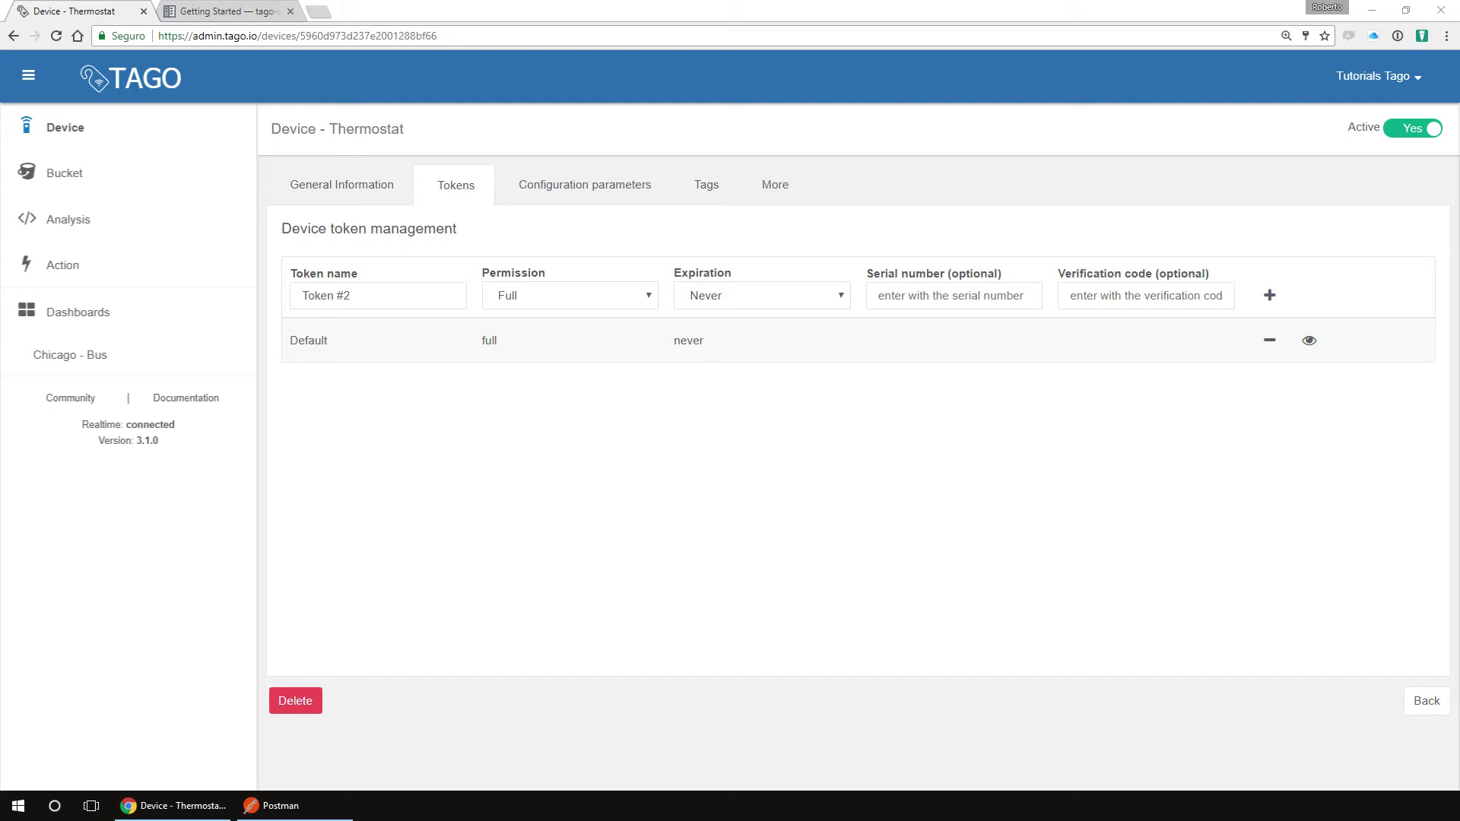
pyautogui.click(228, 10)
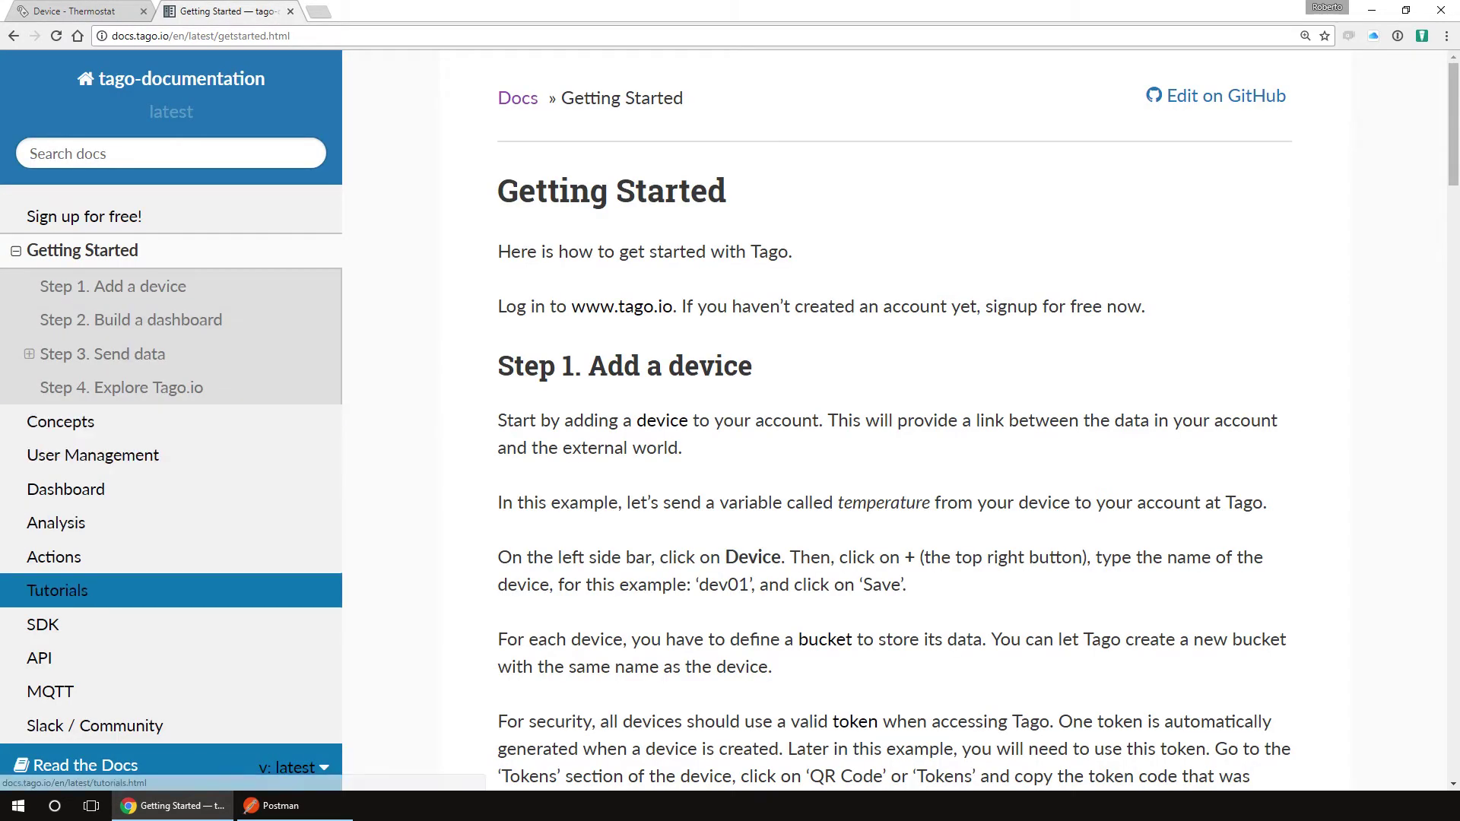
pyautogui.click(46, 658)
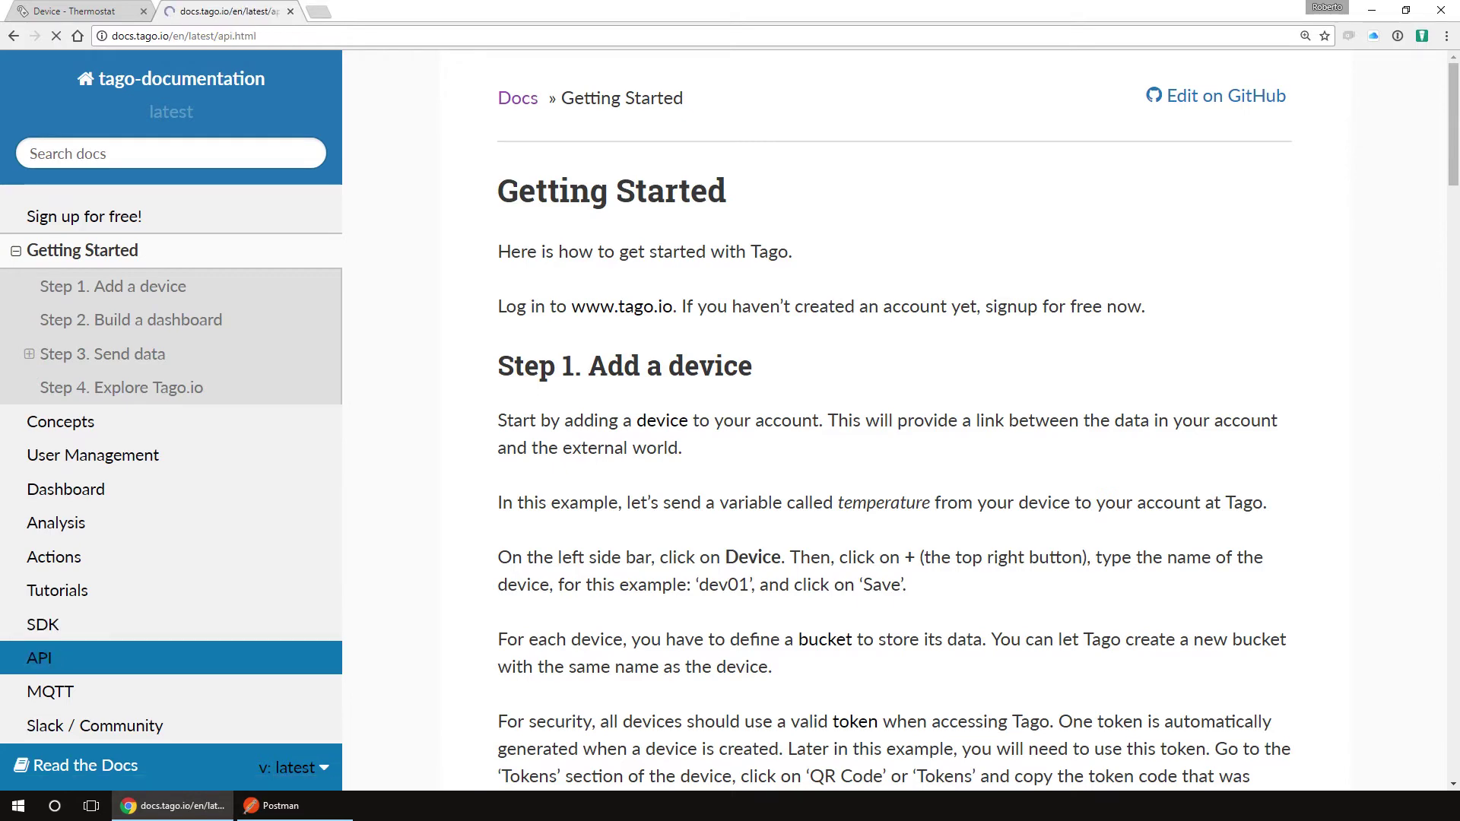
pyautogui.click(76, 658)
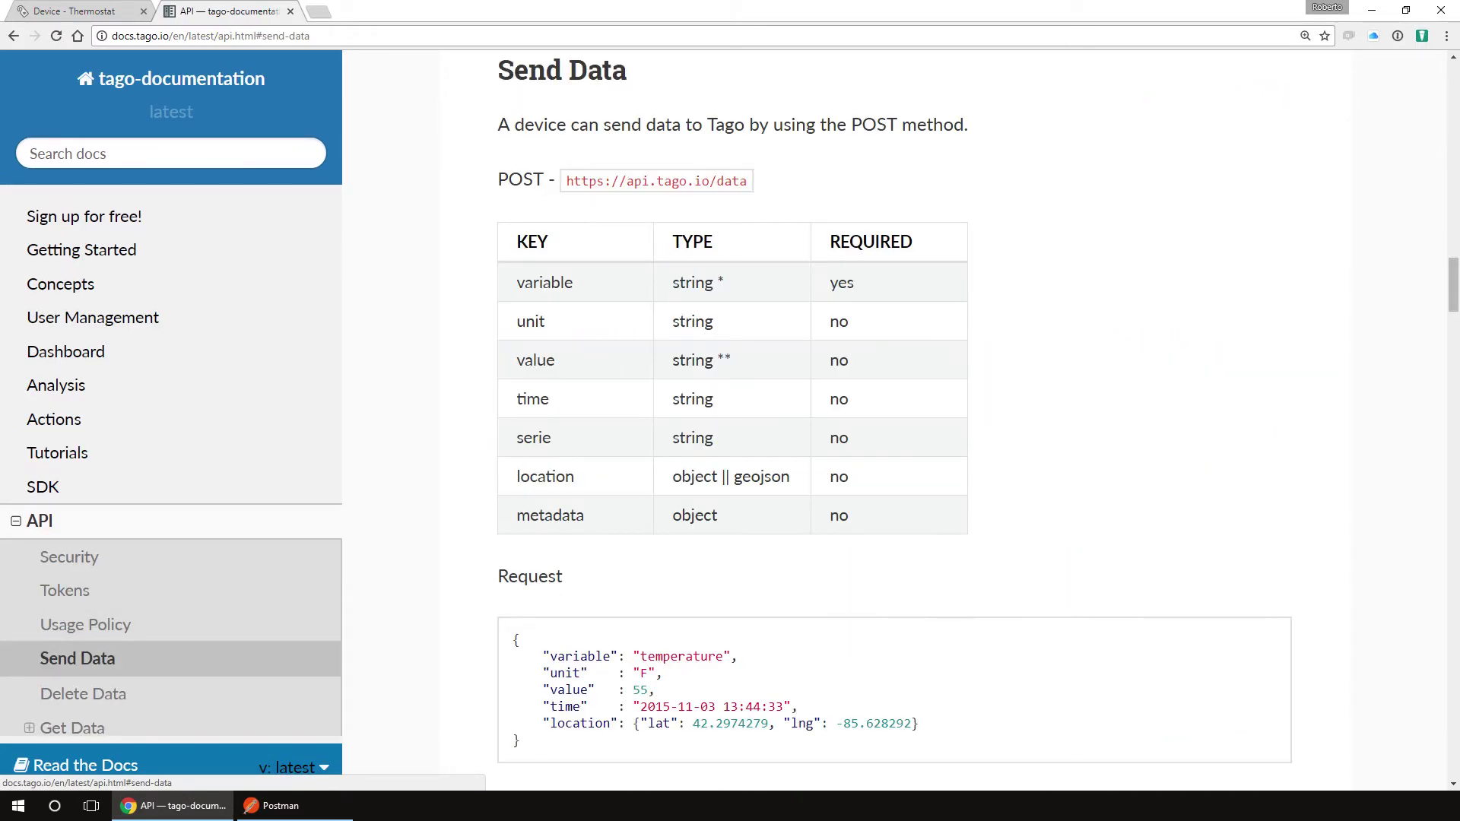
pyautogui.moveTo(749, 180); pyautogui.dragTo(544, 181)
pyautogui.click(281, 806)
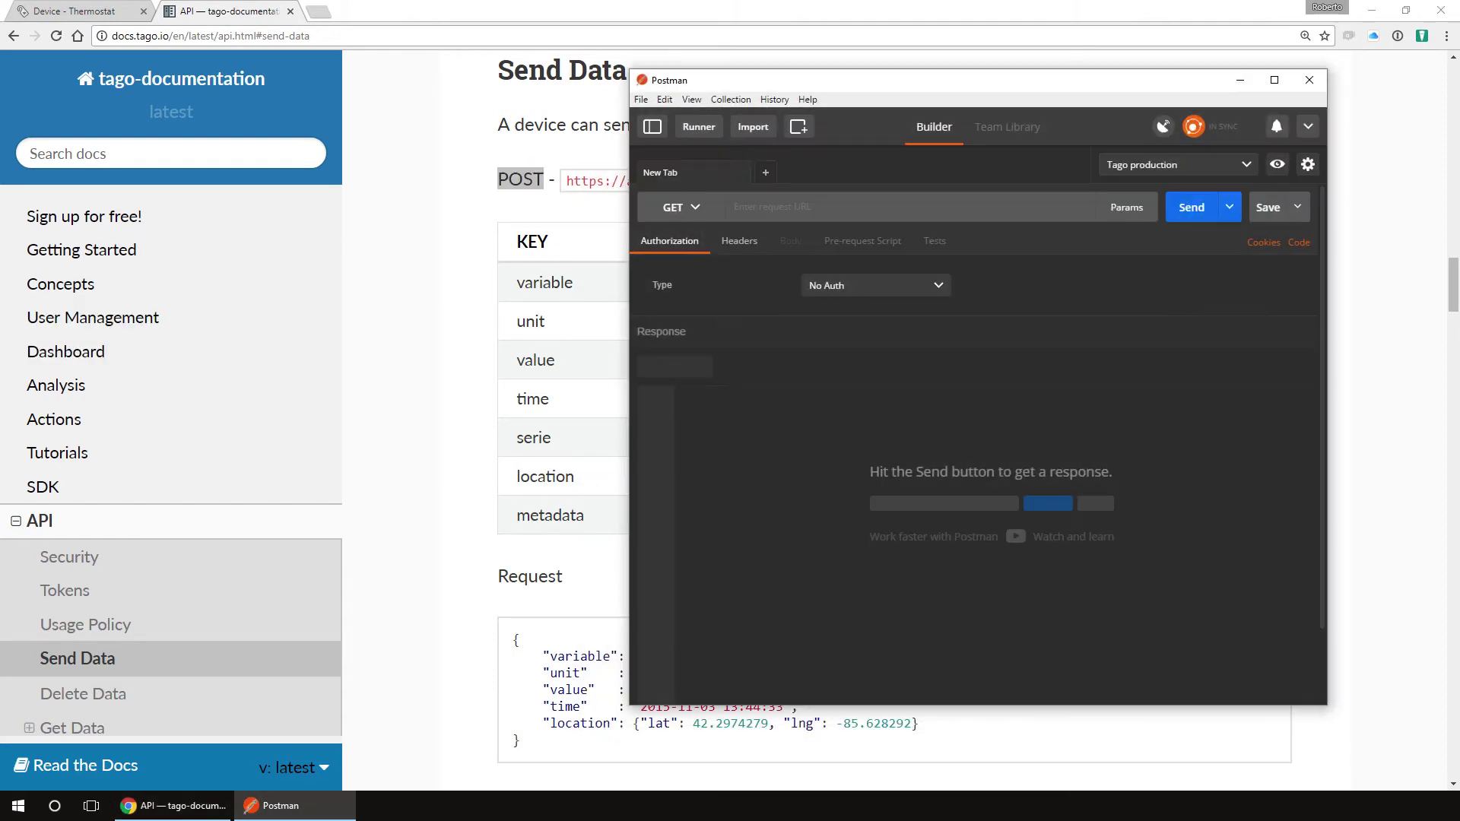
pyautogui.write('Aut')
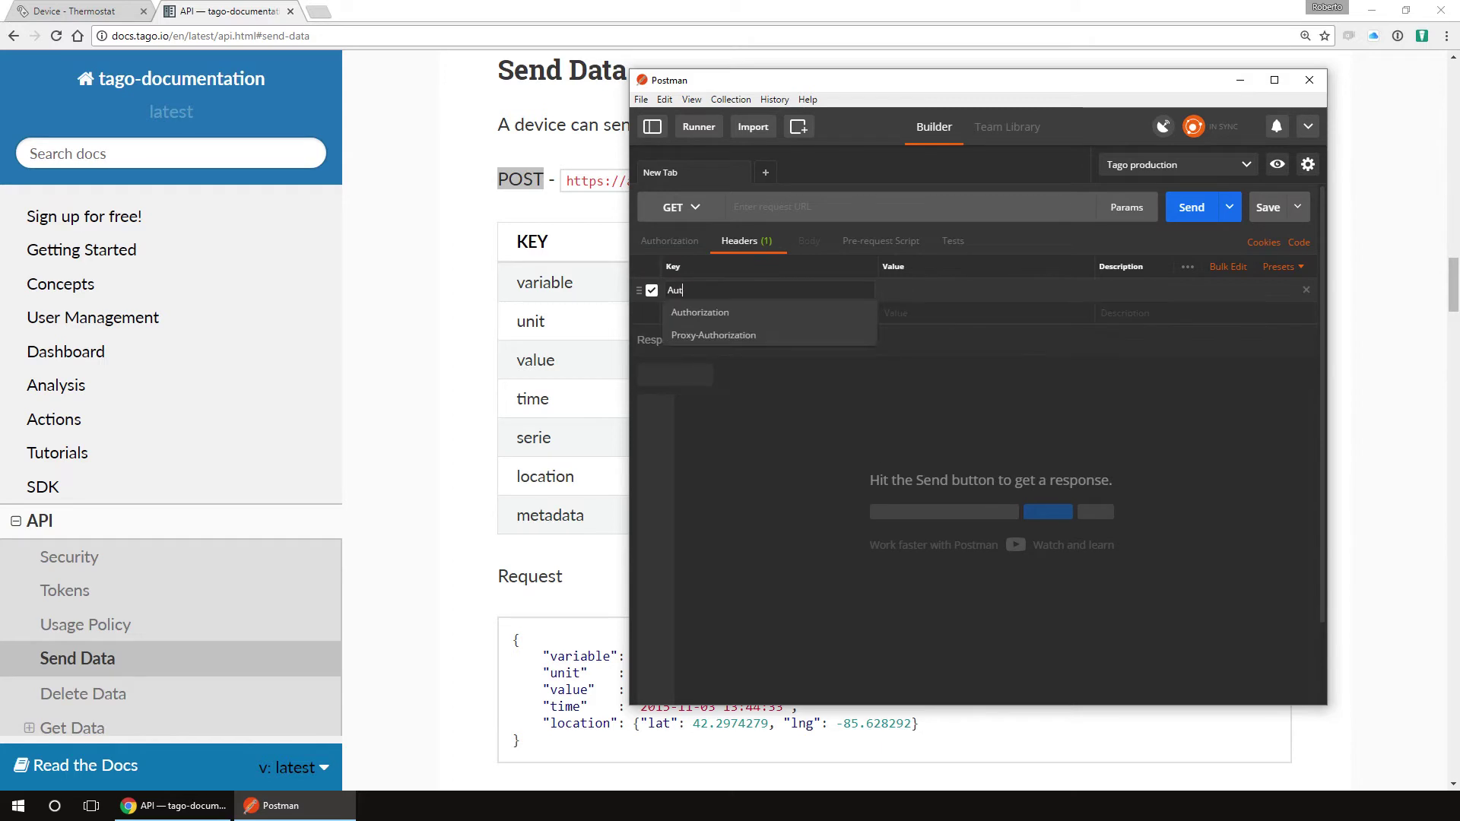
pyautogui.press('Return')
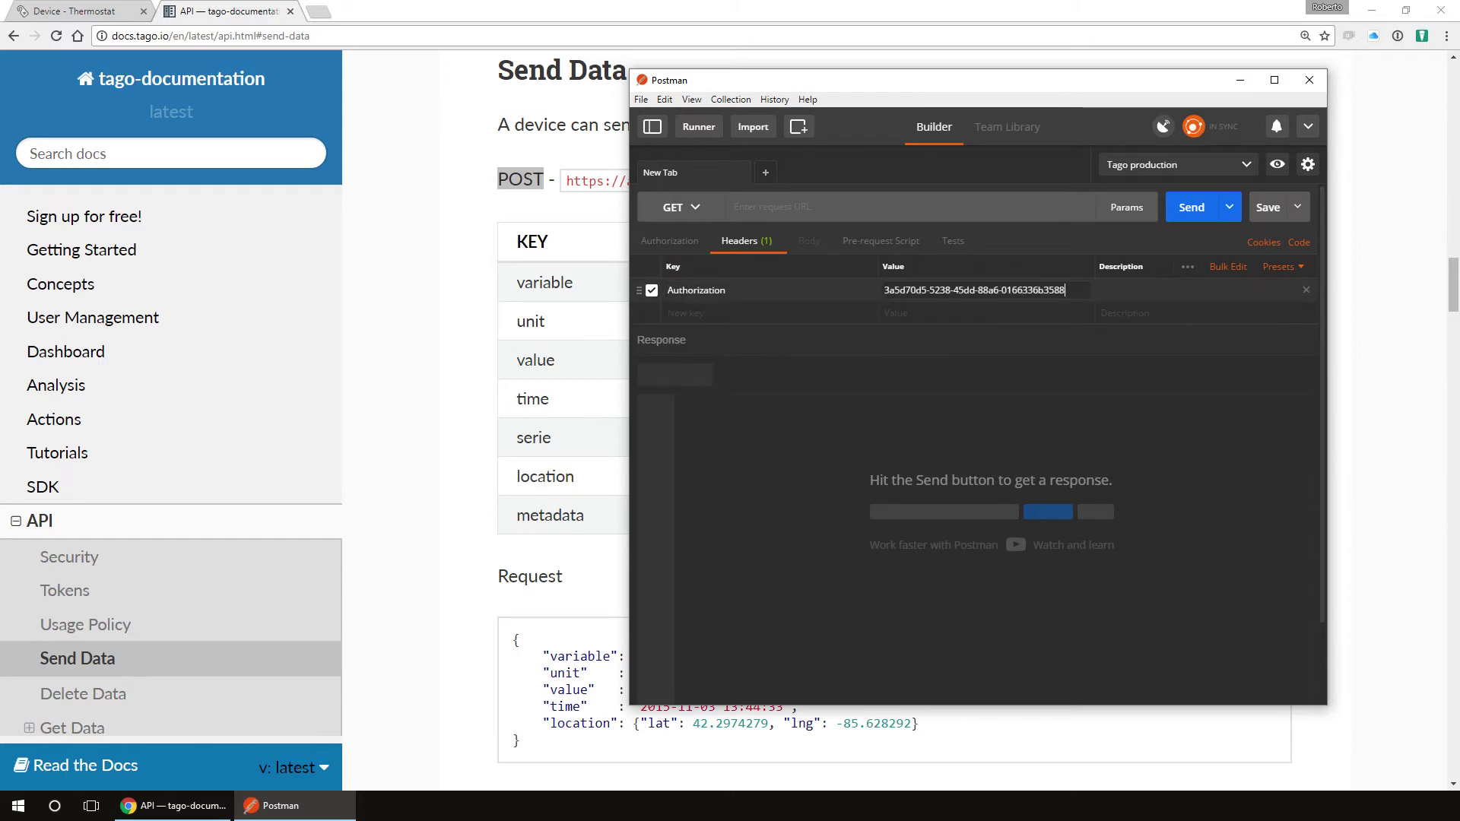
pyautogui.hotkey('alt', 'Tab')
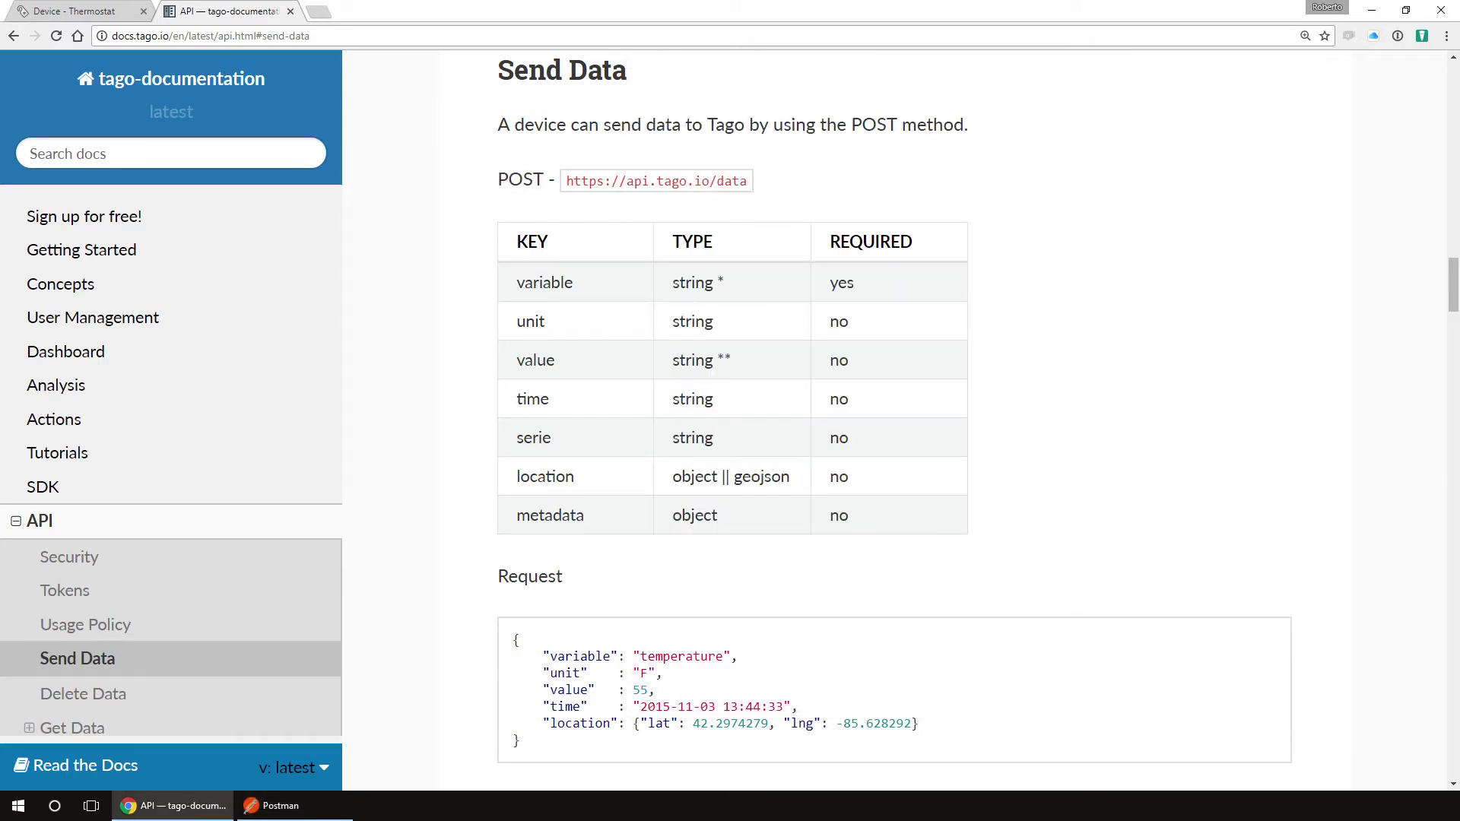
pyautogui.moveTo(748, 181); pyautogui.dragTo(565, 181)
pyautogui.hotkey('ctrl', 'c')
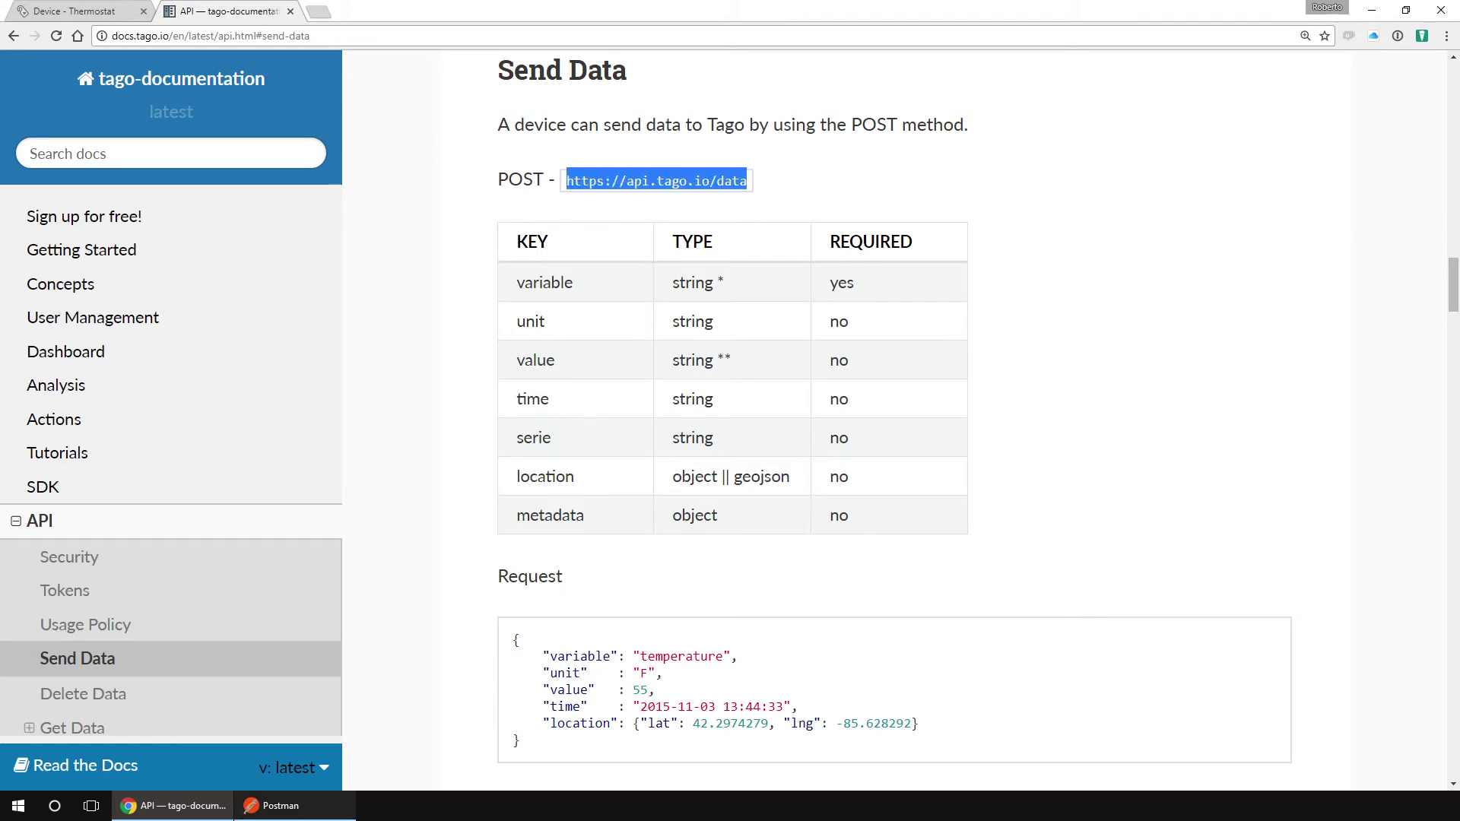
pyautogui.click(277, 806)
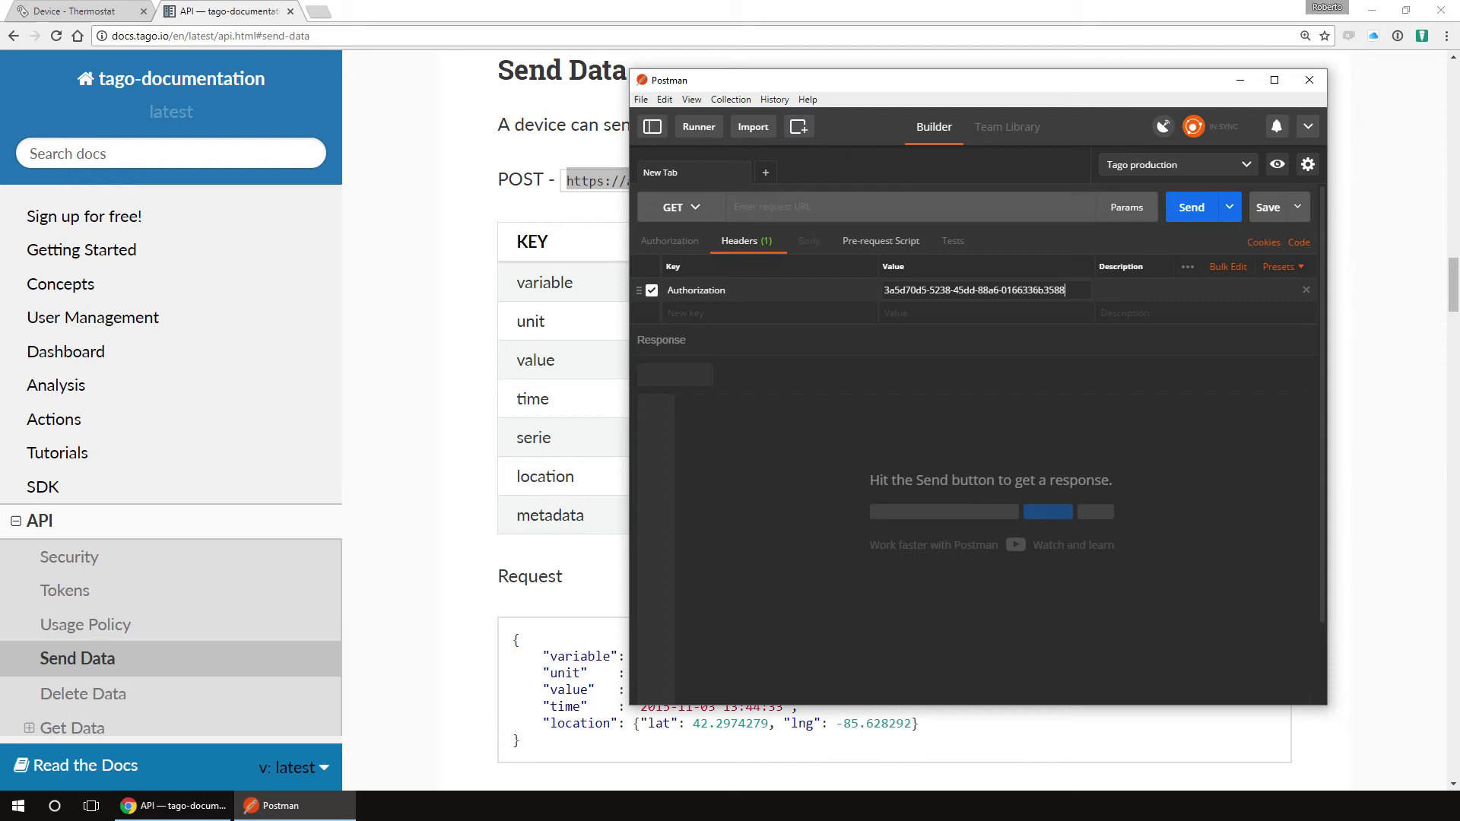
pyautogui.click(910, 206)
pyautogui.hotkey('ctrl', 'v')
# Step: Take the POST method from the docs and open Postman's request method list
pyautogui.hotkey('alt', 'Tab')
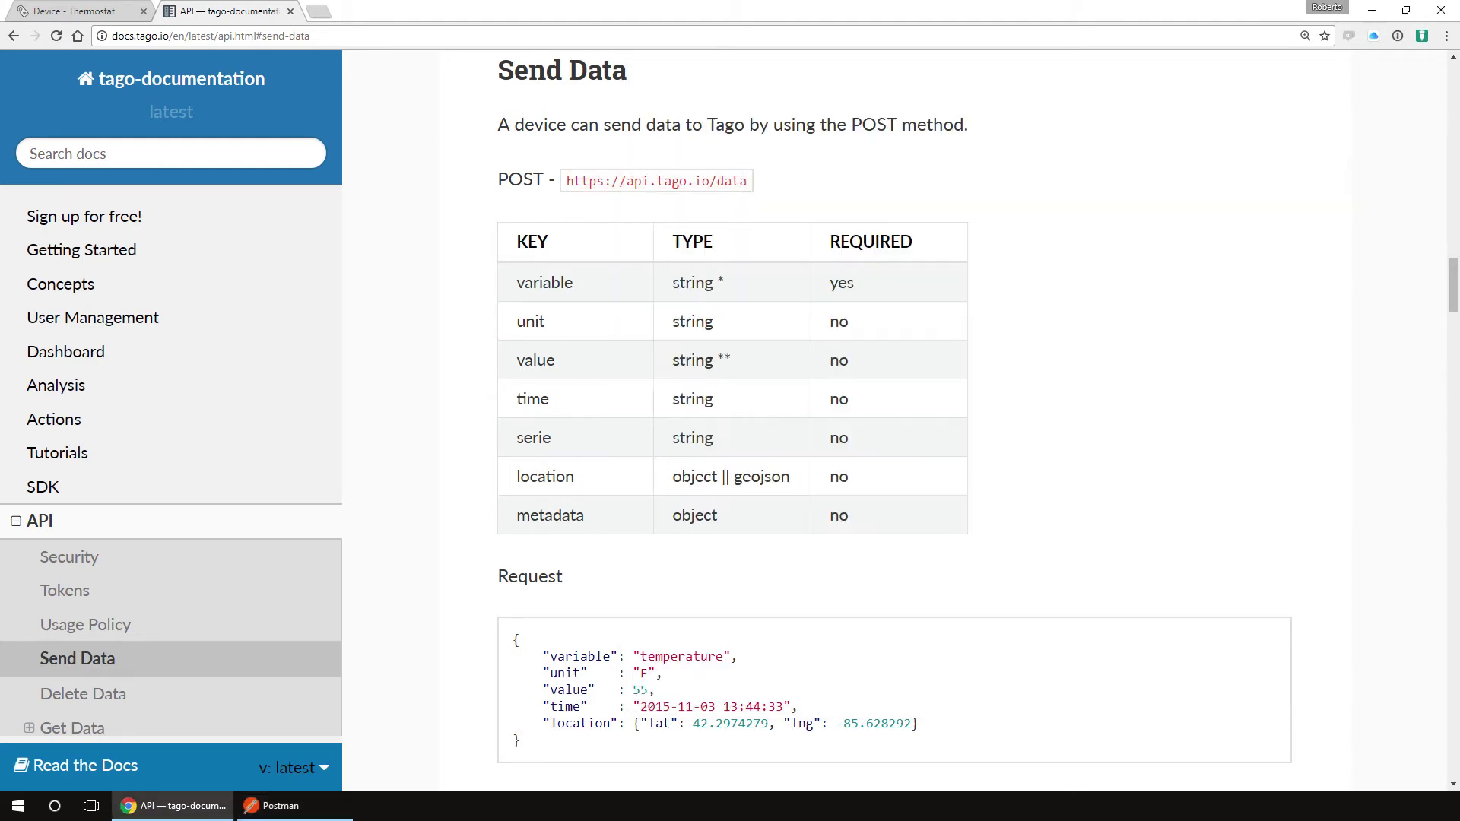
pyautogui.moveTo(497, 181); pyautogui.dragTo(544, 180)
pyautogui.click(277, 805)
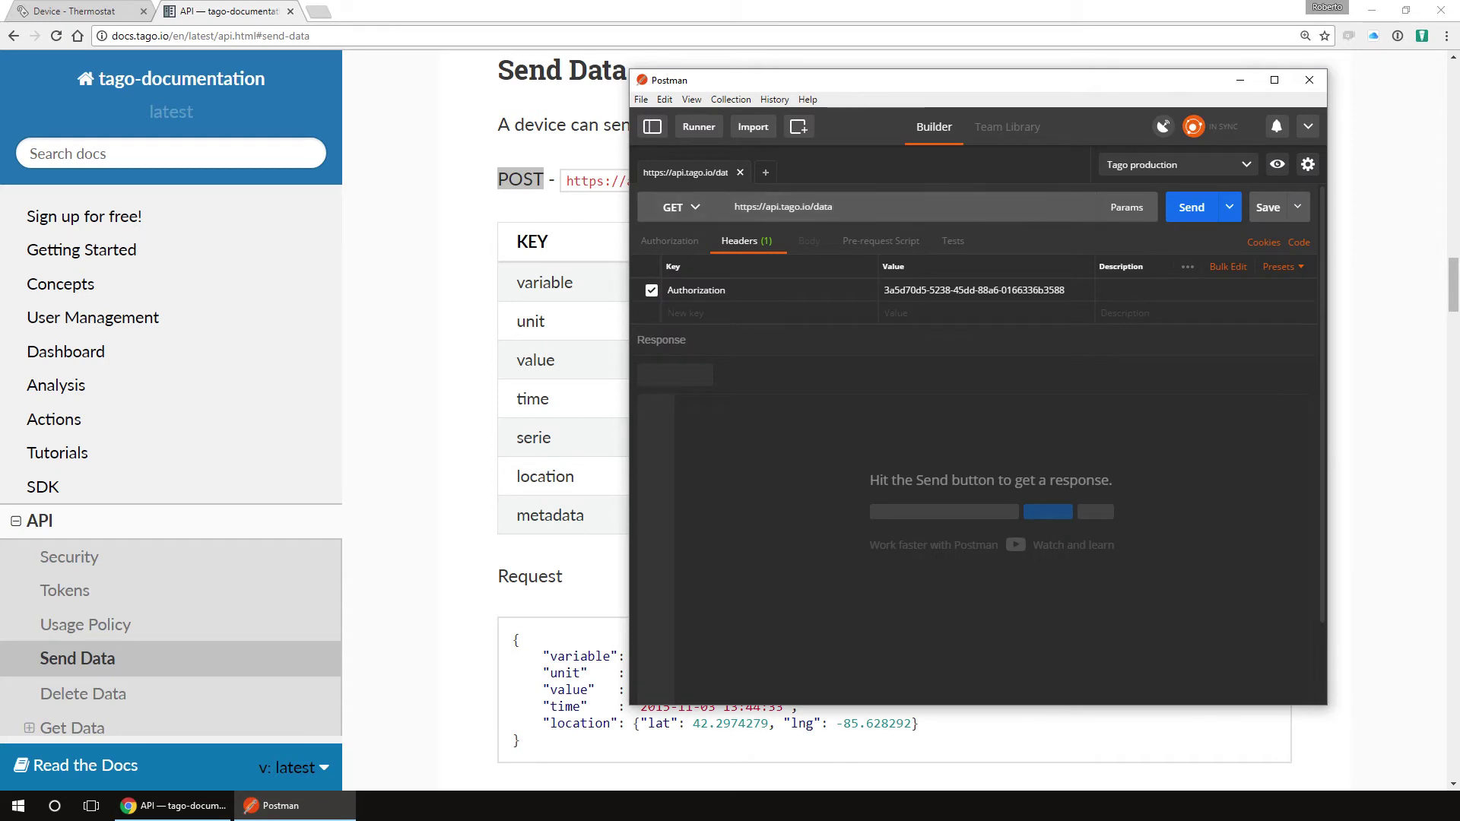
pyautogui.click(679, 207)
# Step: Set the method to POST and copy the example's variable, unit and value lines
pyautogui.click(660, 261)
pyautogui.hotkey('alt', 'Tab')
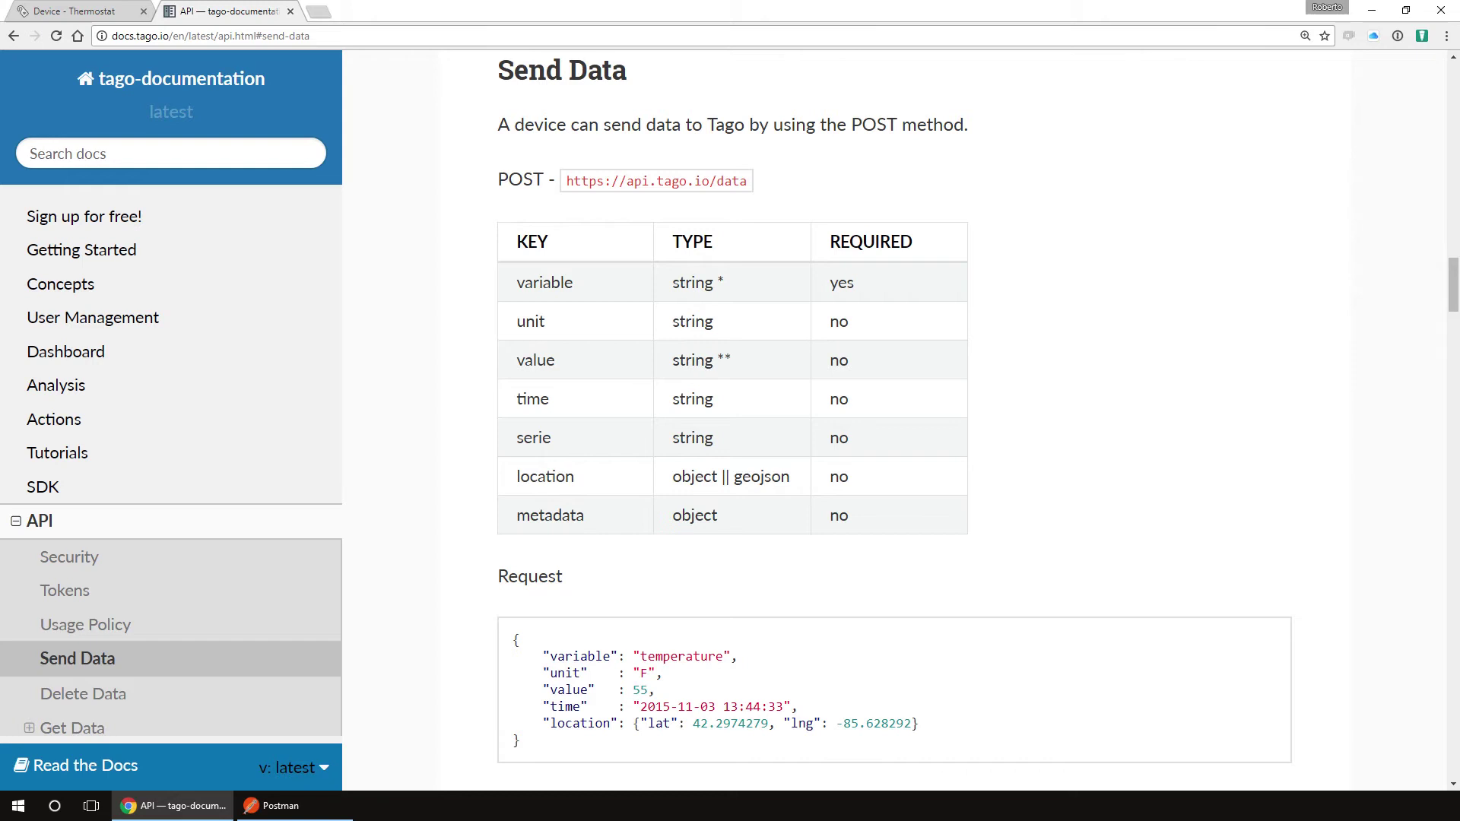
pyautogui.moveTo(525, 741); pyautogui.dragTo(514, 638)
pyautogui.moveTo(518, 282); pyautogui.dragTo(575, 476)
pyautogui.moveTo(517, 514); pyautogui.dragTo(584, 514)
pyautogui.click(549, 515)
pyautogui.moveTo(516, 282); pyautogui.dragTo(855, 282)
pyautogui.moveTo(511, 656); pyautogui.dragTo(654, 691)
pyautogui.hotkey('alt', 'Tab')
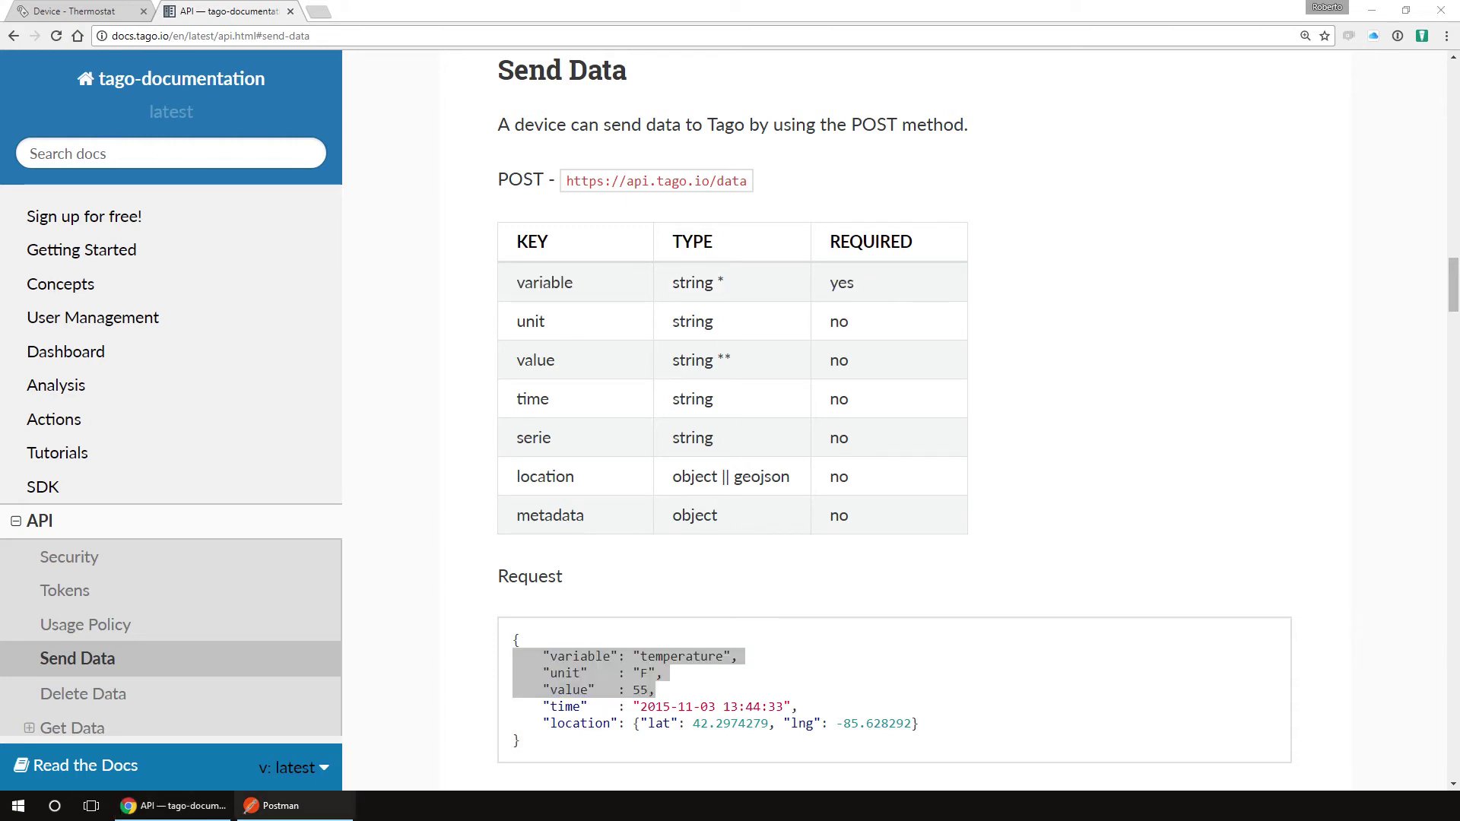
# Step: Set the request body type to raw JSON
pyautogui.click(809, 240)
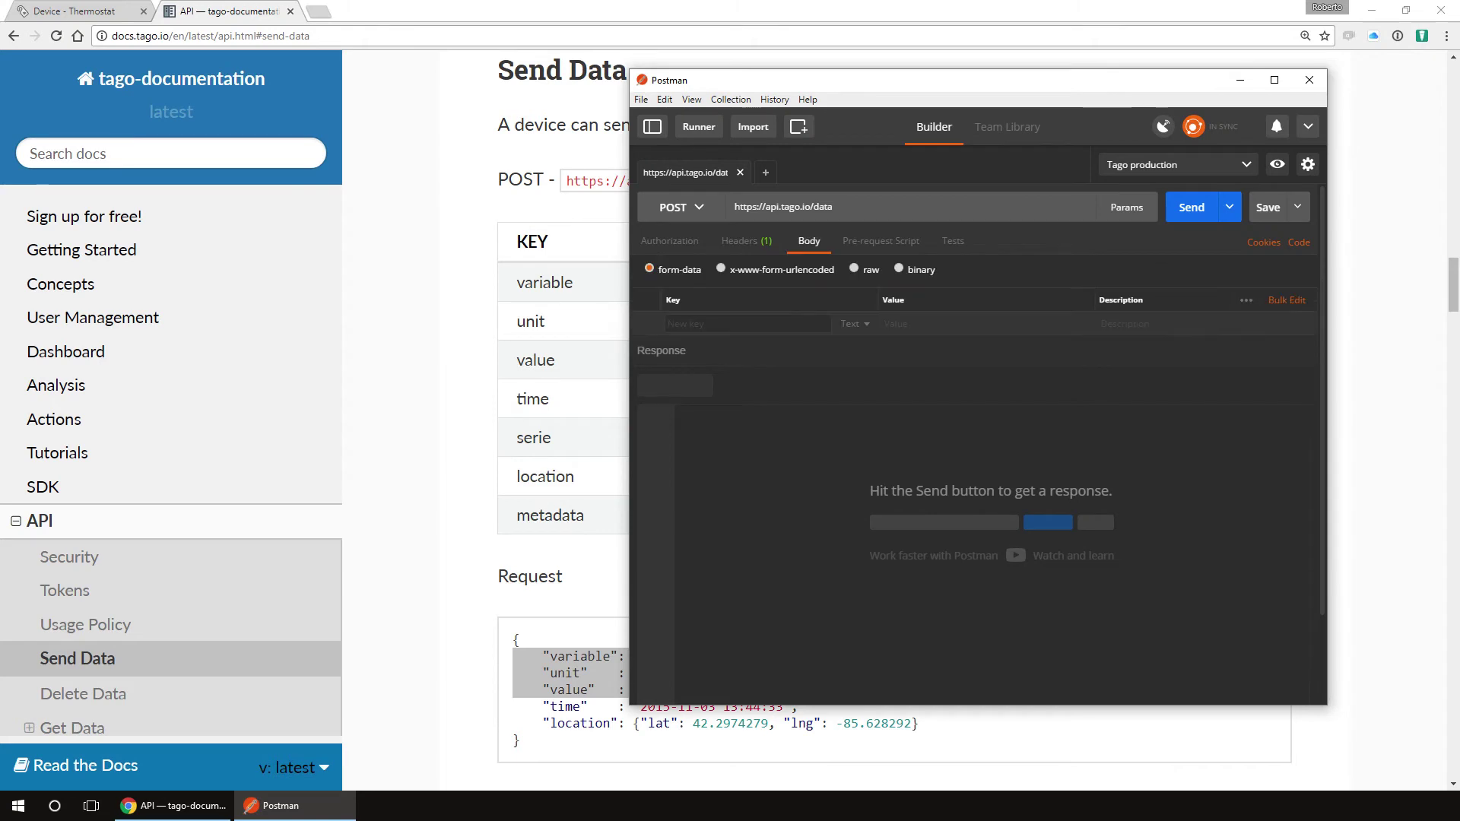
pyautogui.click(854, 269)
pyautogui.click(964, 270)
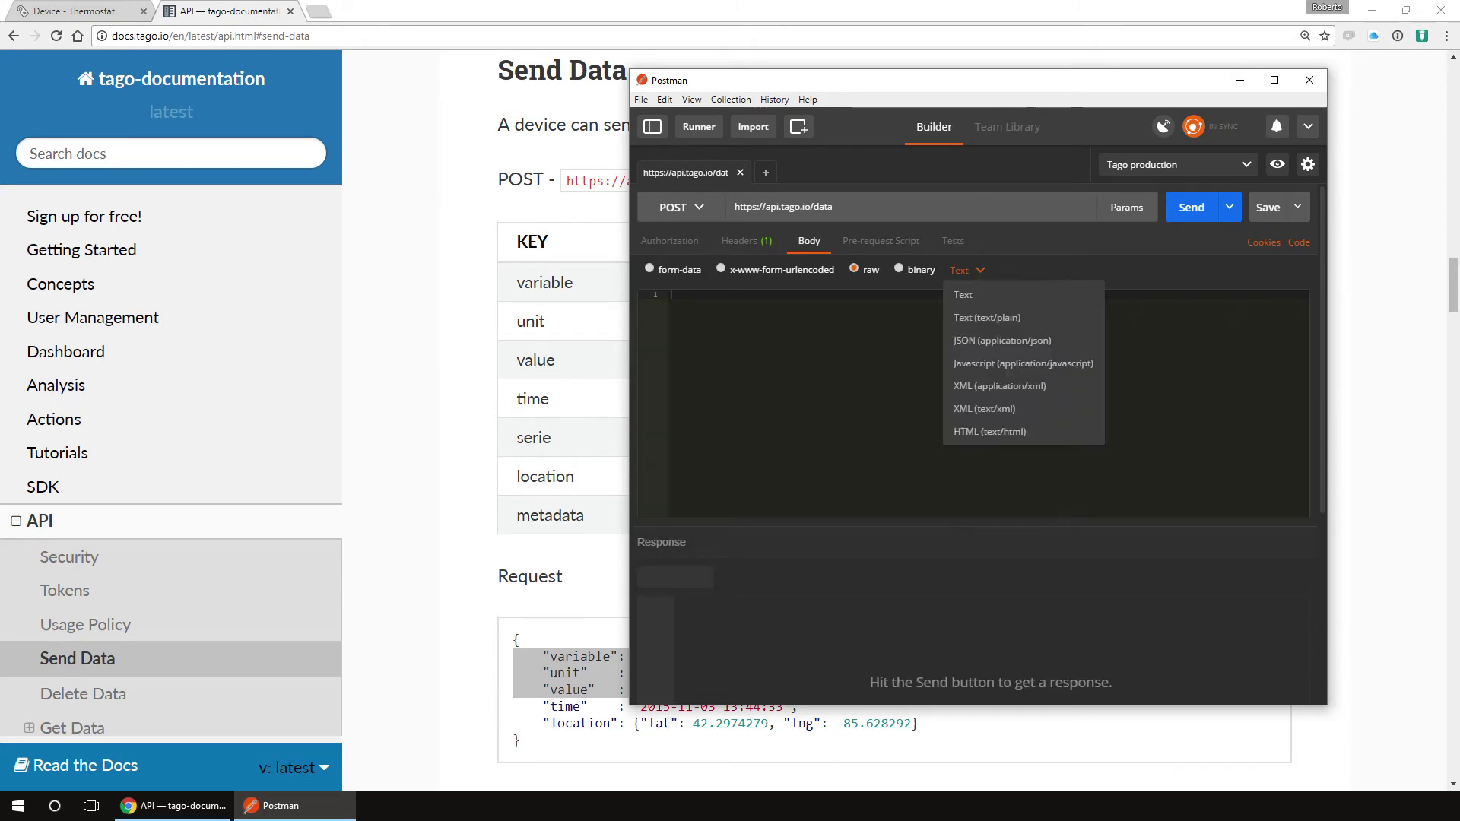
pyautogui.click(1003, 340)
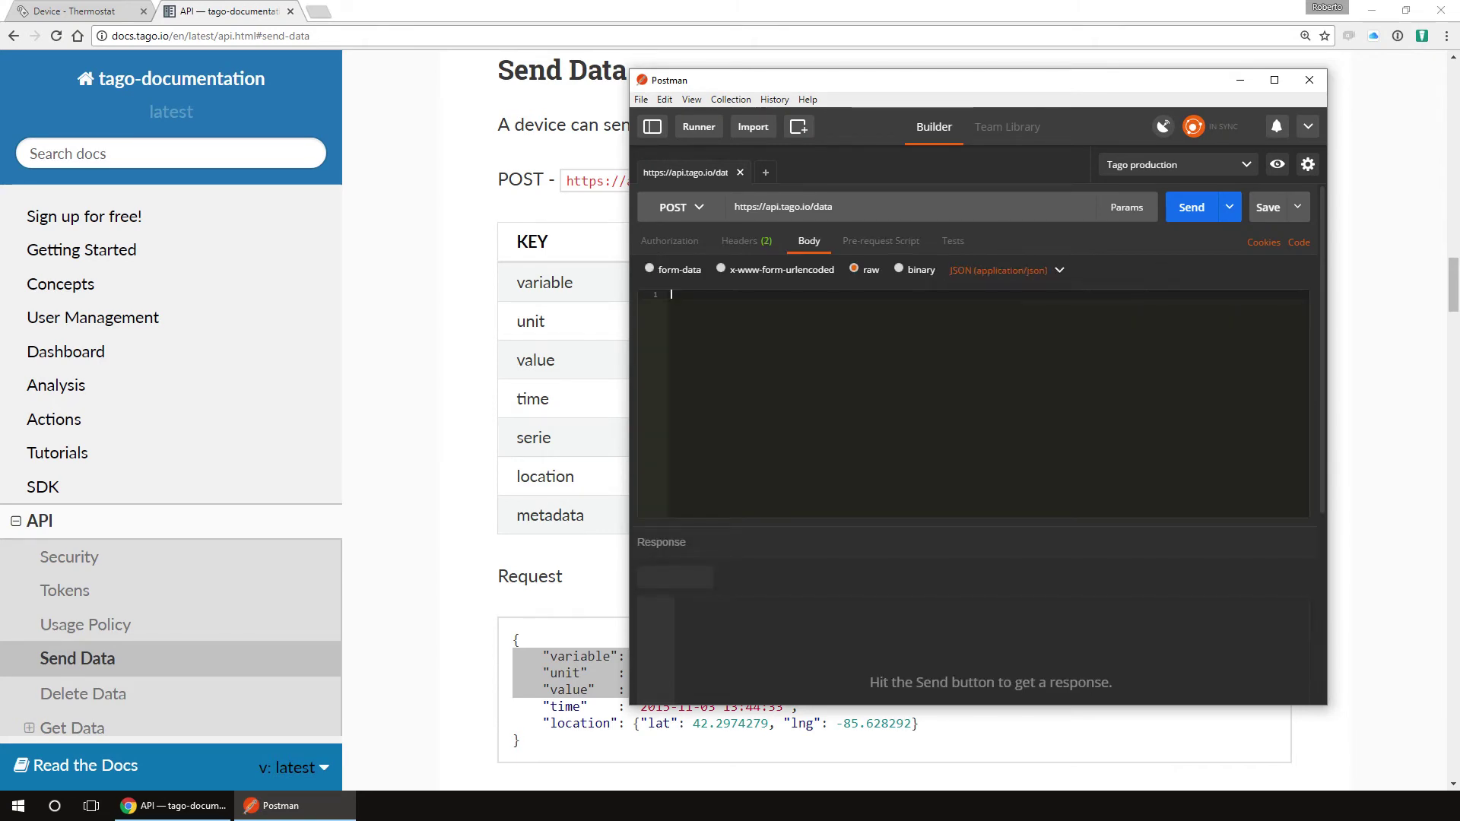
# Step: Send a temperature, F, 100 JSON body, getting 200 OK with 1 Data Added
pyautogui.write('{')
pyautogui.press('Return')
pyautogui.write('"variable": "temperature",     "unit"    : "F",     "value"   : 100')
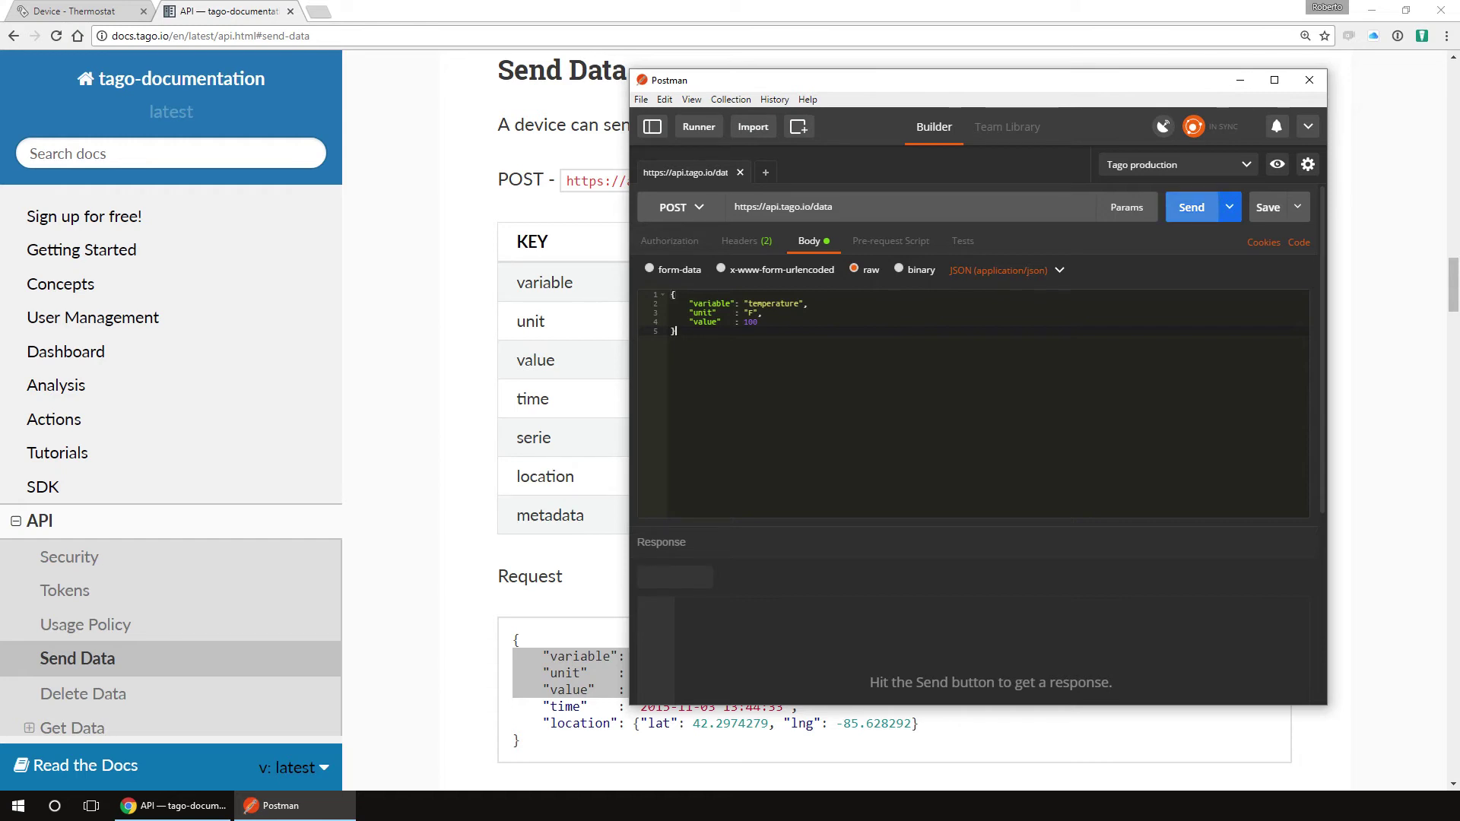
pyautogui.hotkey('ctrl', 'Return')
pyautogui.hotkey('ctrl', 'a')
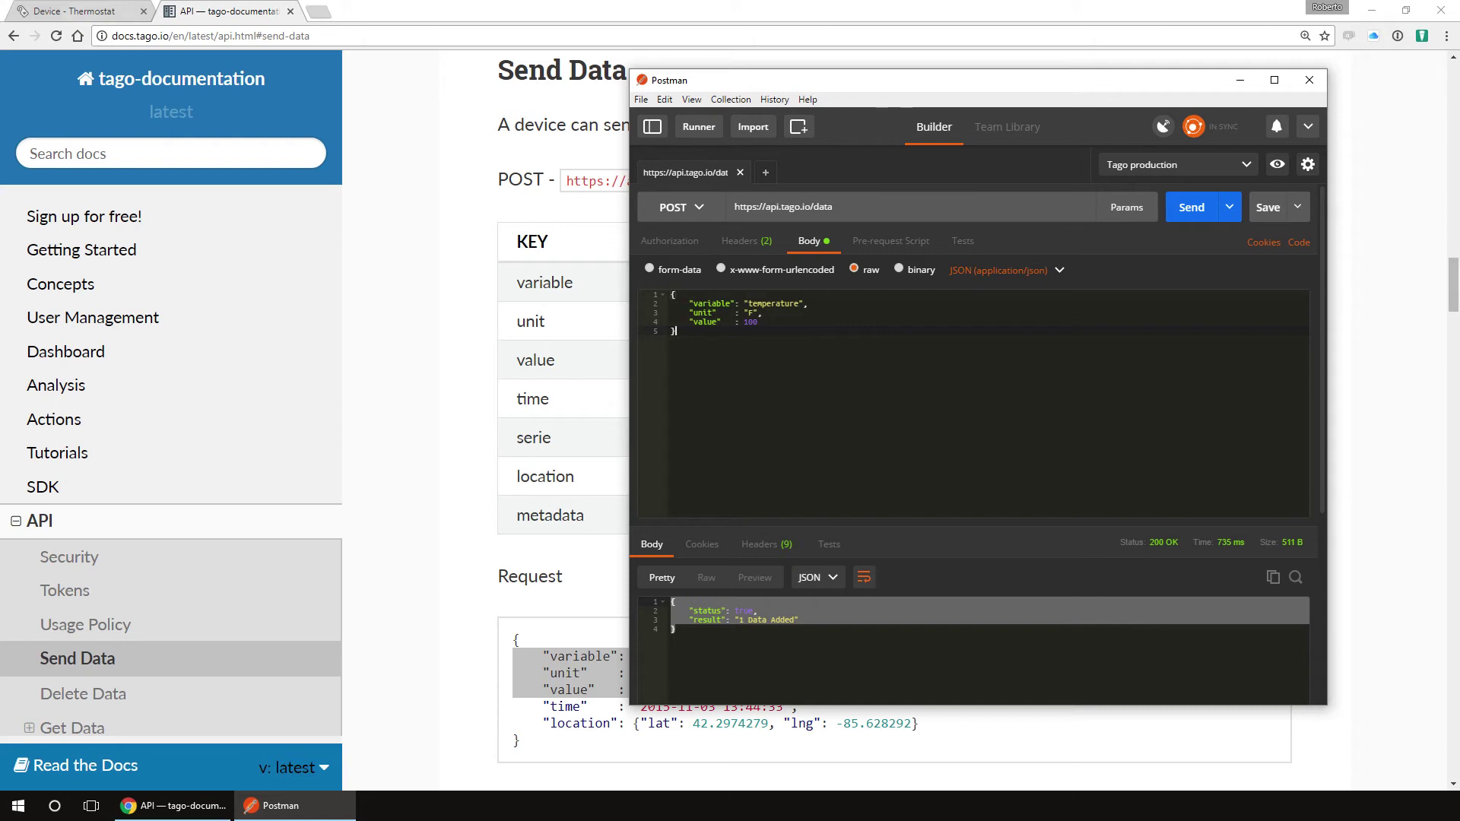
# Step: Add and save an empty dashboard called Home from the Dashboards list
pyautogui.click(74, 11)
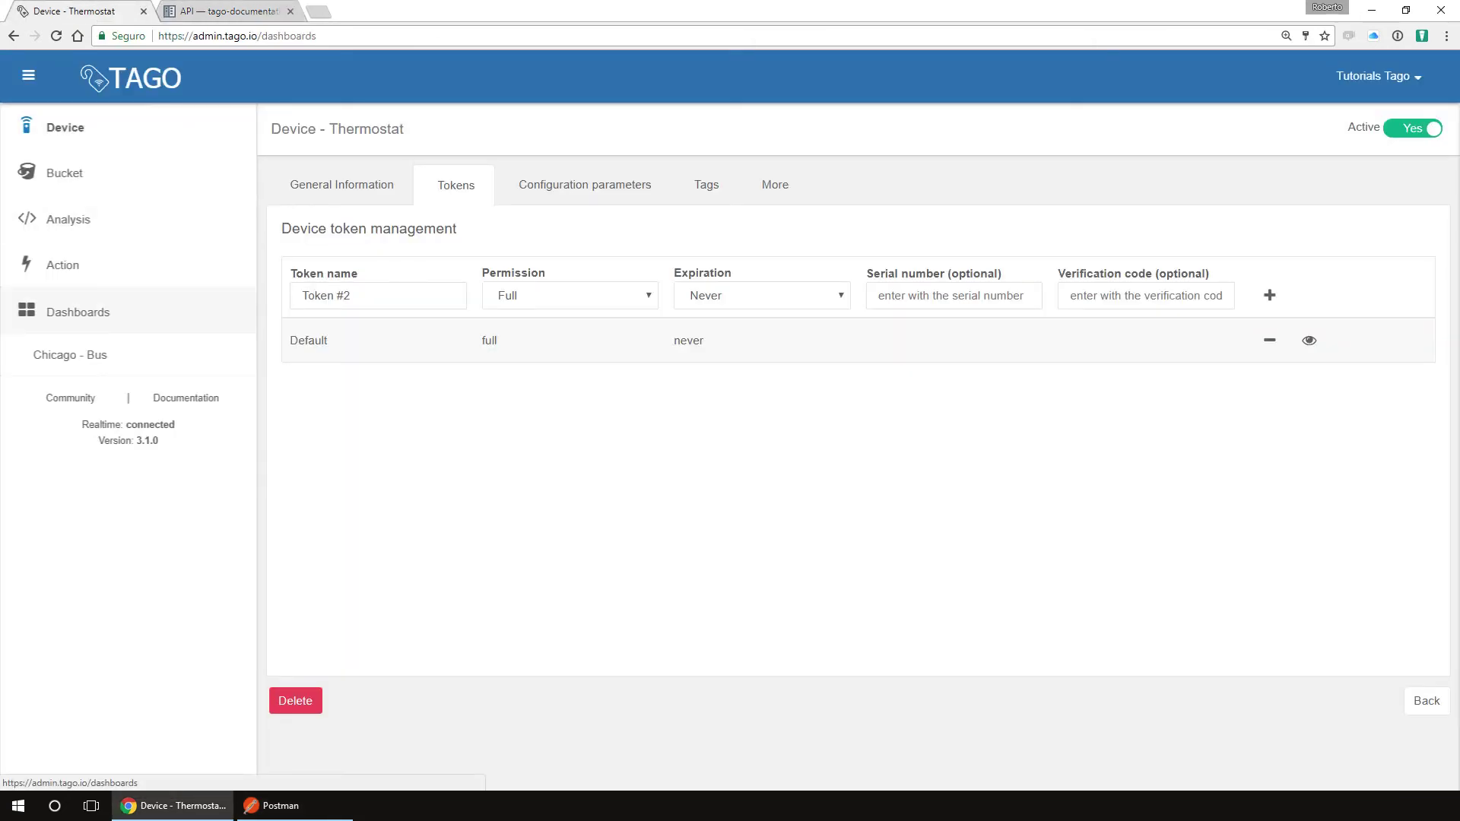
pyautogui.click(78, 312)
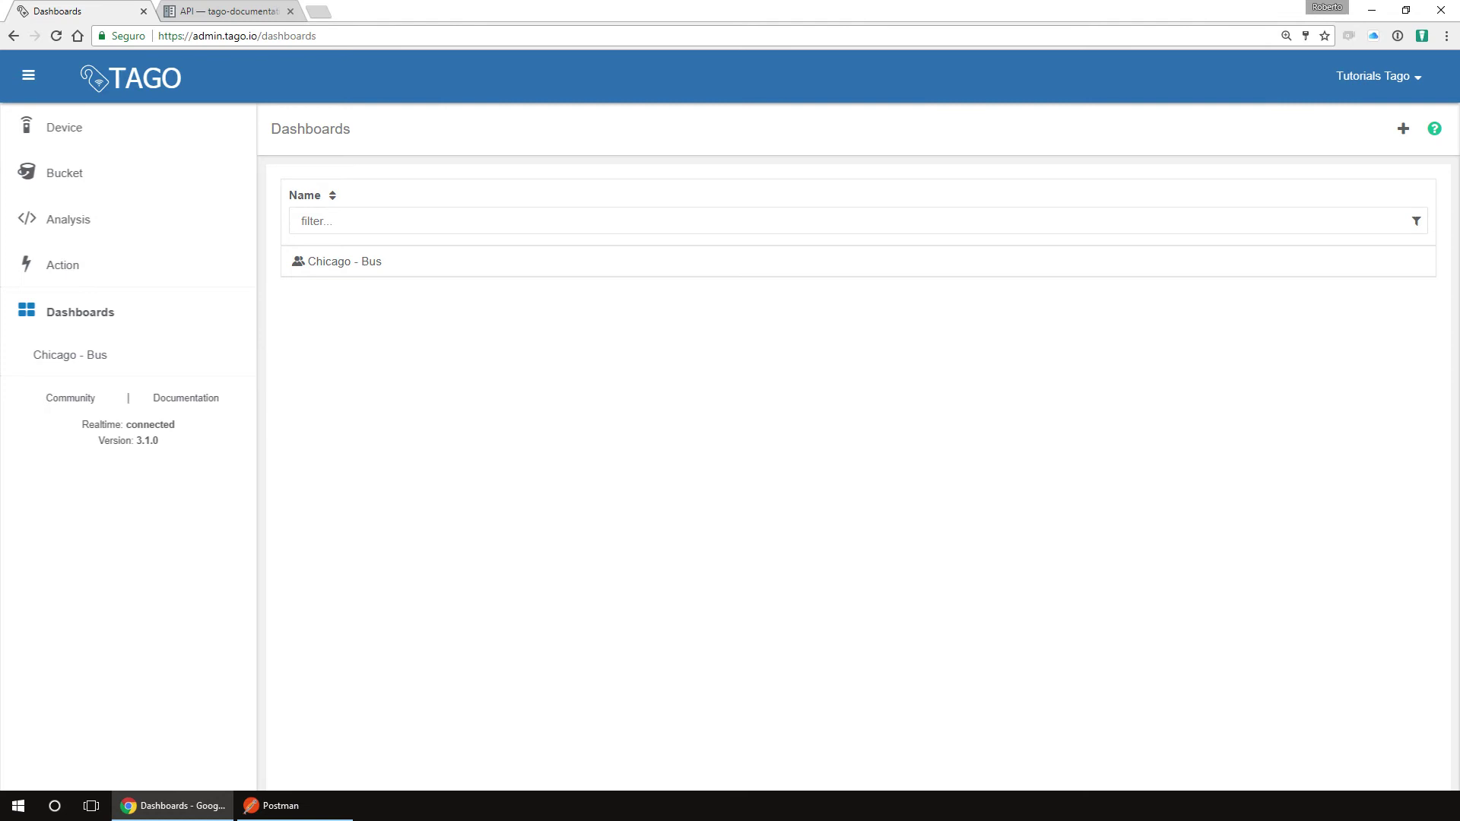
pyautogui.click(1403, 129)
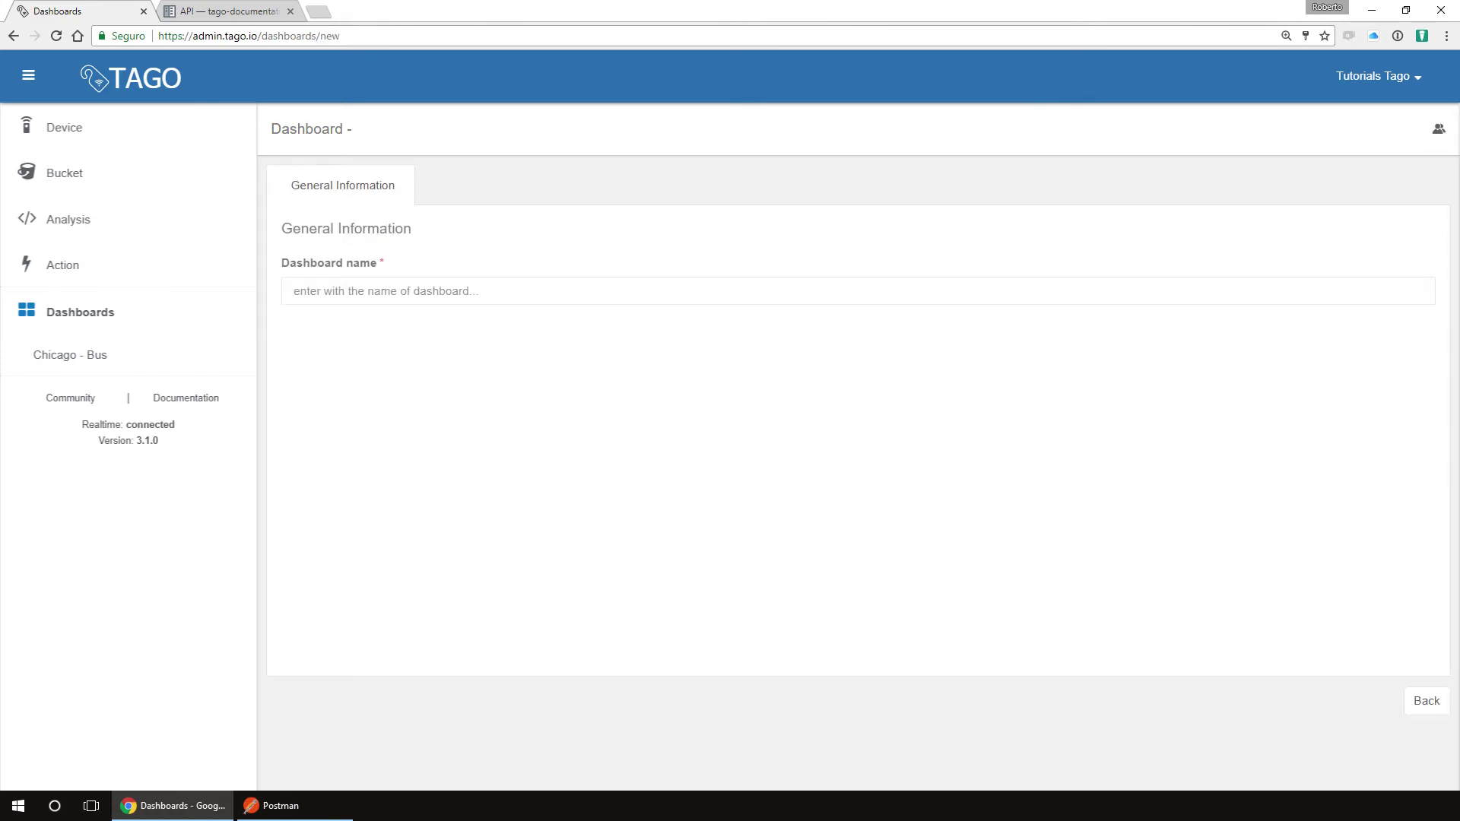
pyautogui.write('Home')
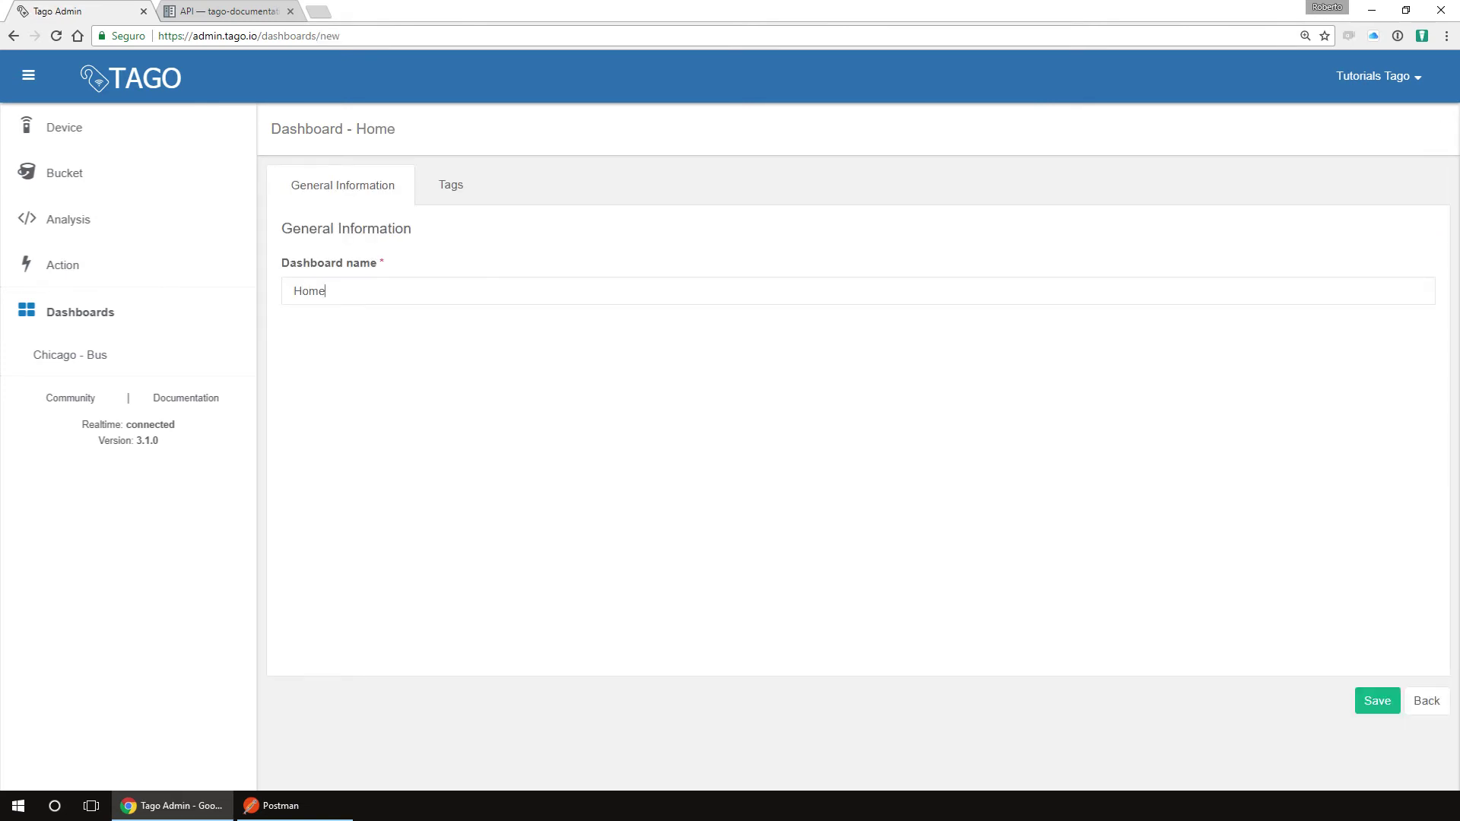
pyautogui.click(1377, 701)
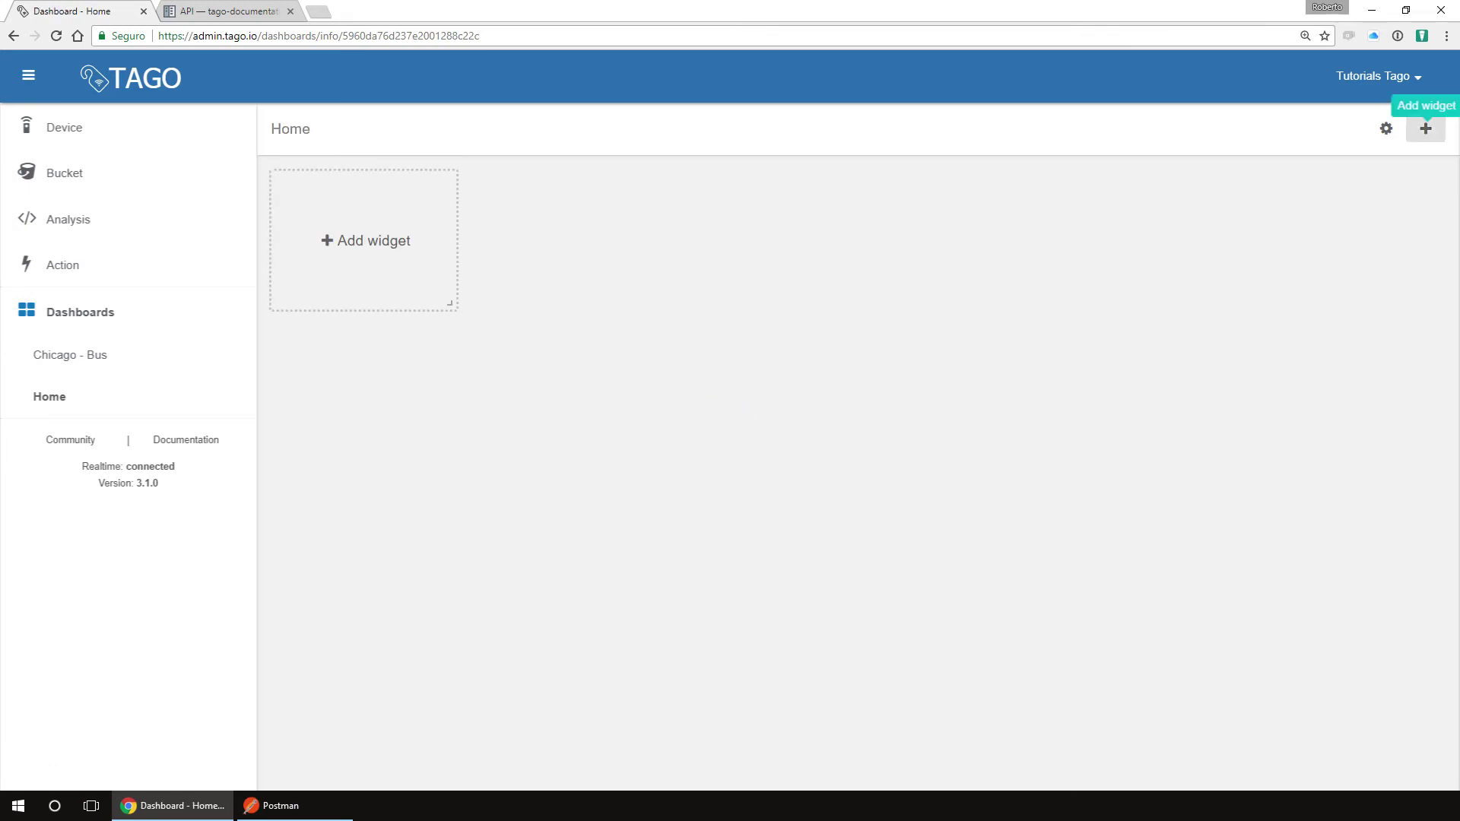
# Step: Add a Solid-type gauge widget named Thermostat that shows the temperature variable
pyautogui.click(380, 262)
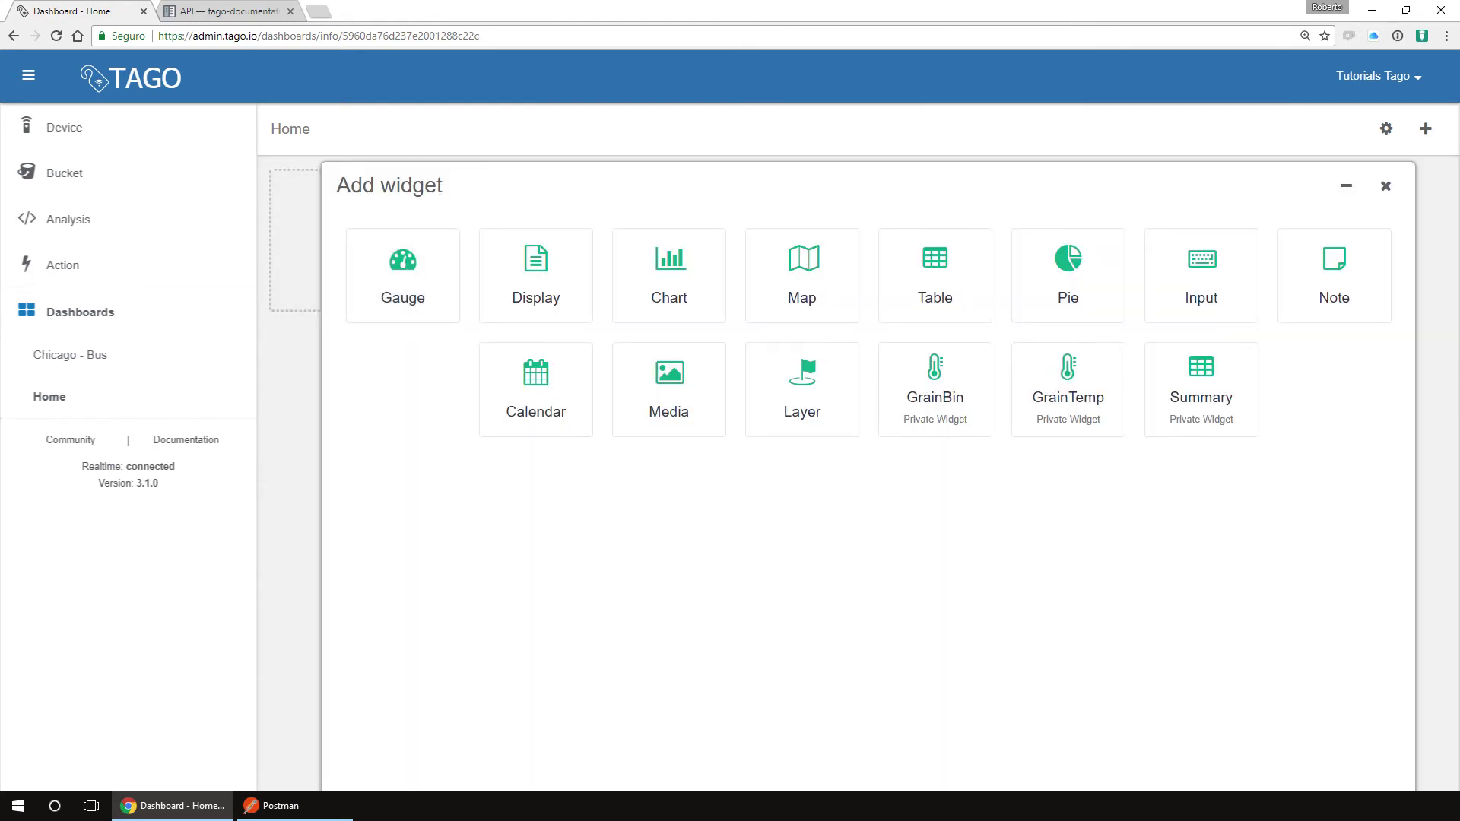
pyautogui.click(403, 276)
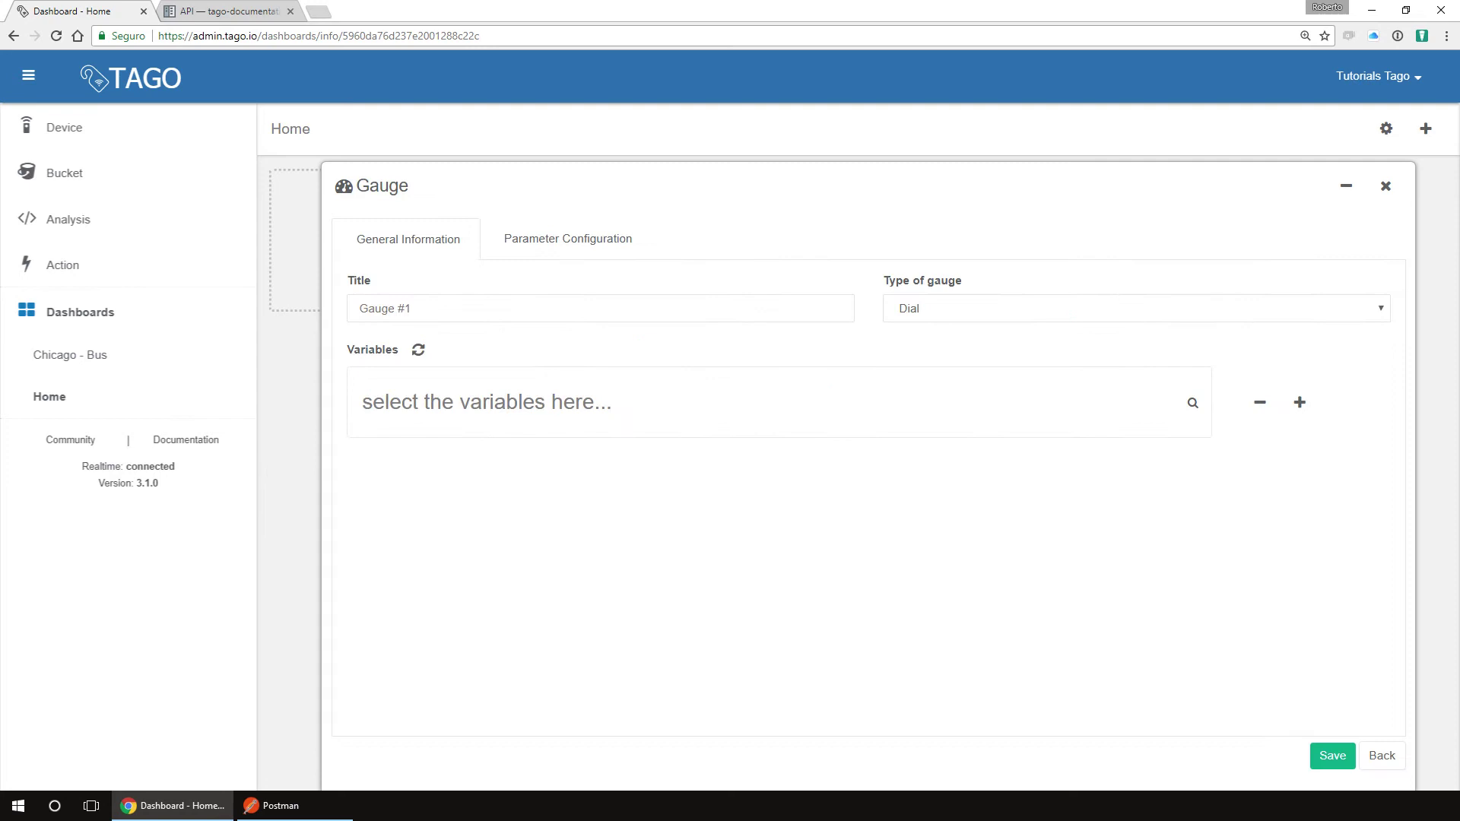
pyautogui.write('Thermostat')
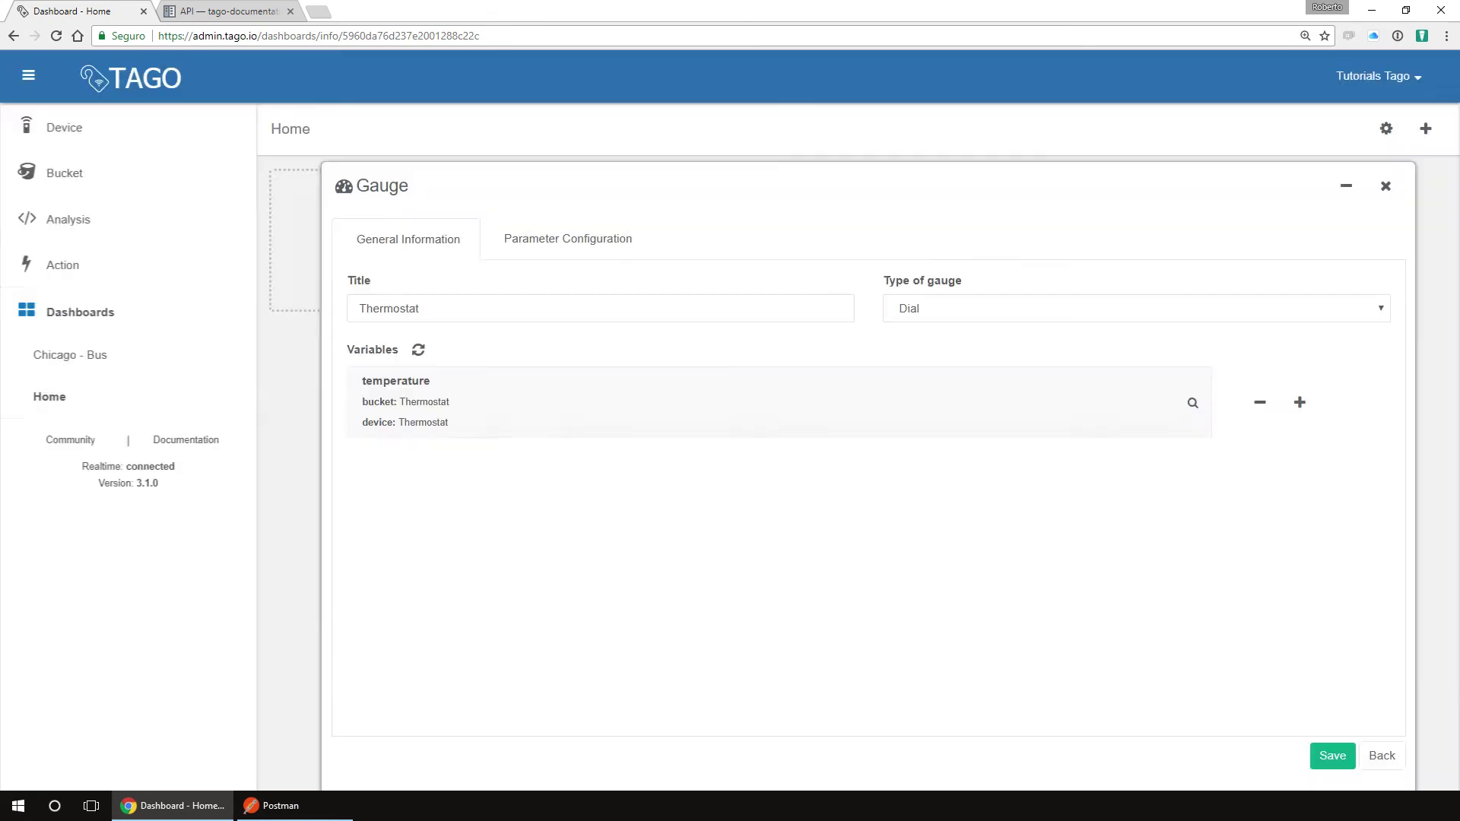
pyautogui.click(152, 229)
pyautogui.click(1137, 308)
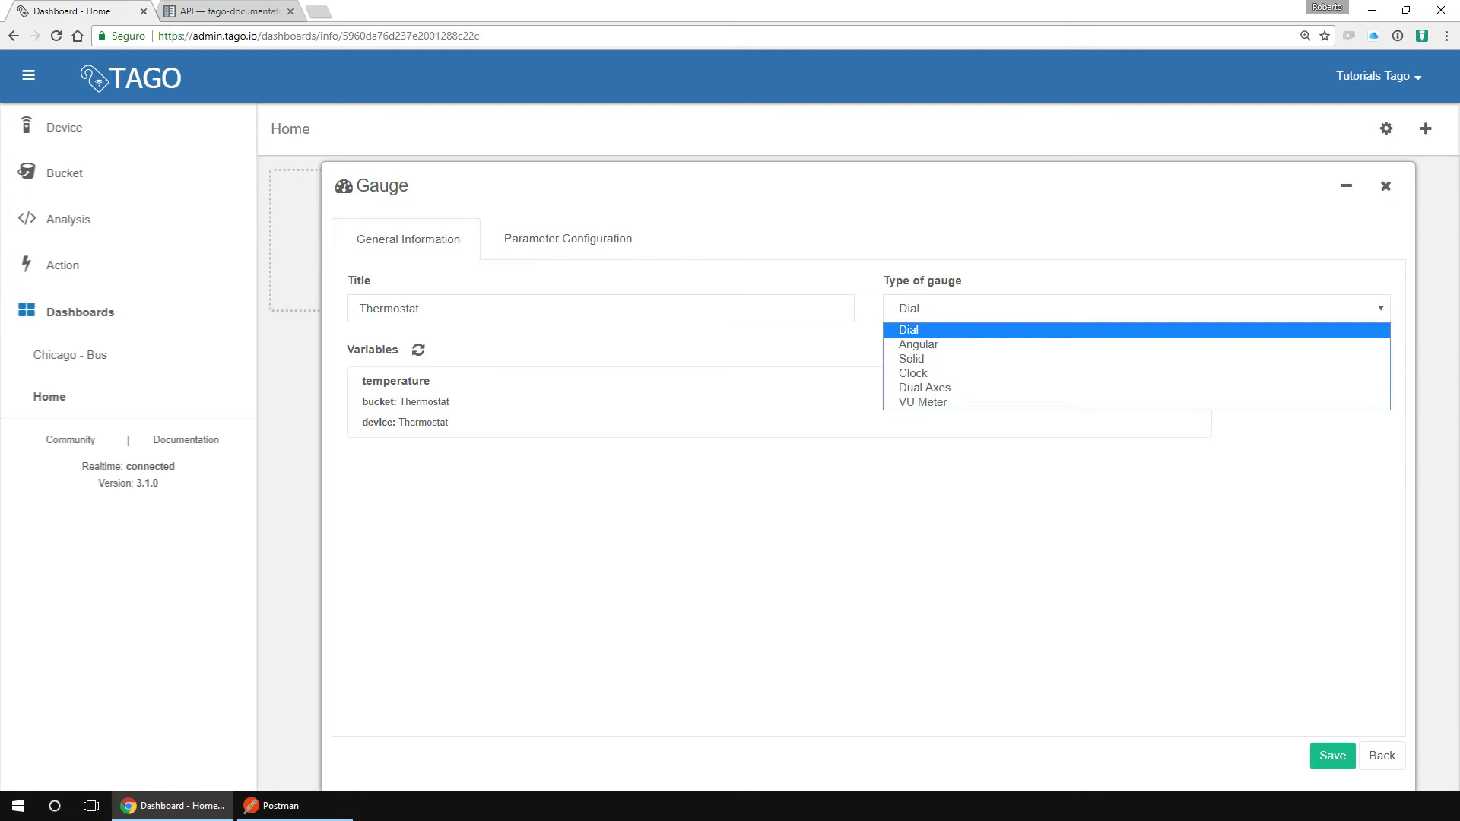
pyautogui.press('Down')
pyautogui.press('Down')
pyautogui.press('Return')
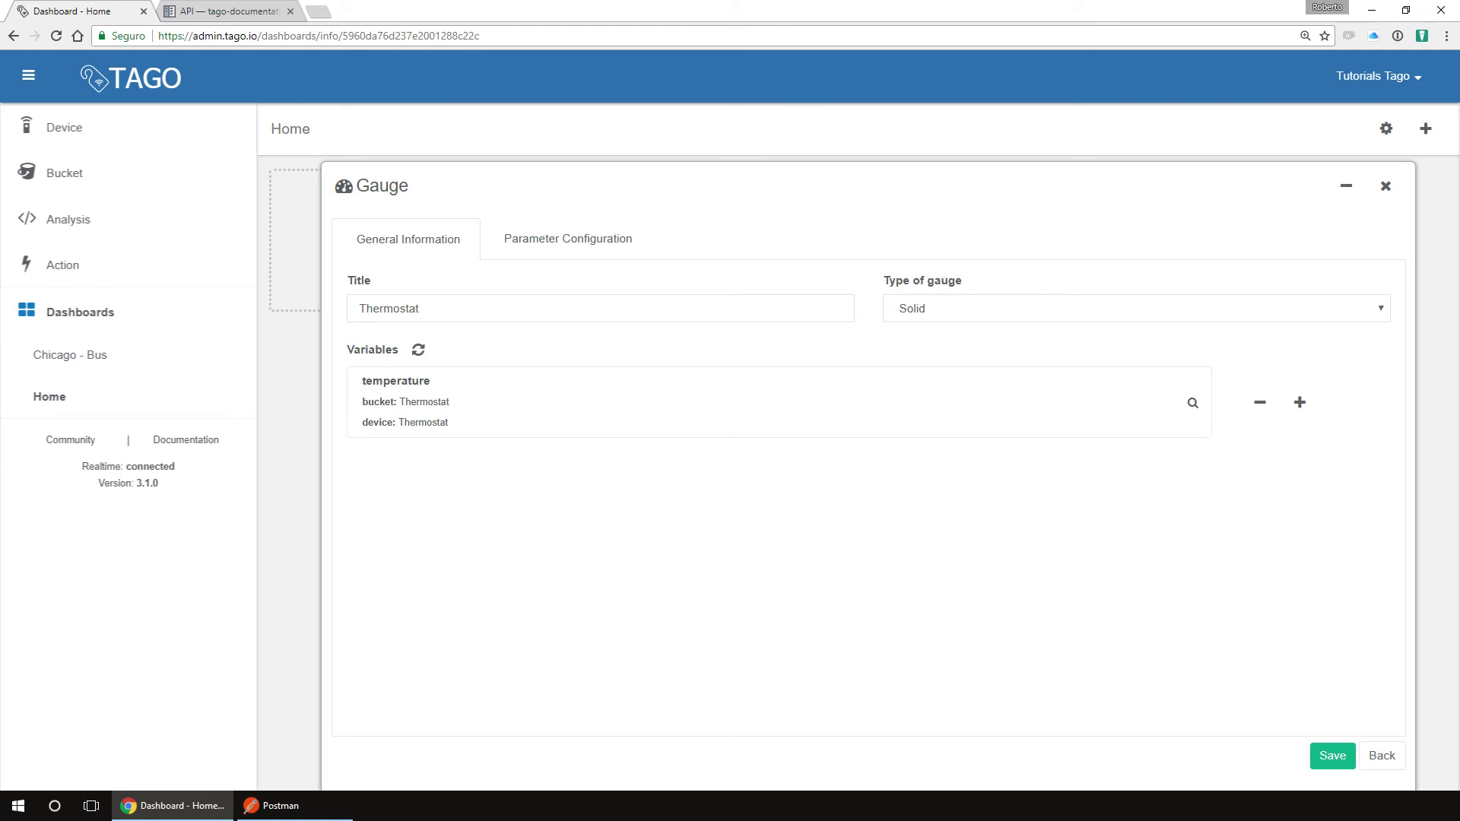
# Step: Give the gauge a range of minimum 100 and maximum 200, and save it to Home
pyautogui.click(568, 238)
pyautogui.click(411, 437)
pyautogui.write('100')
pyautogui.press('Tab')
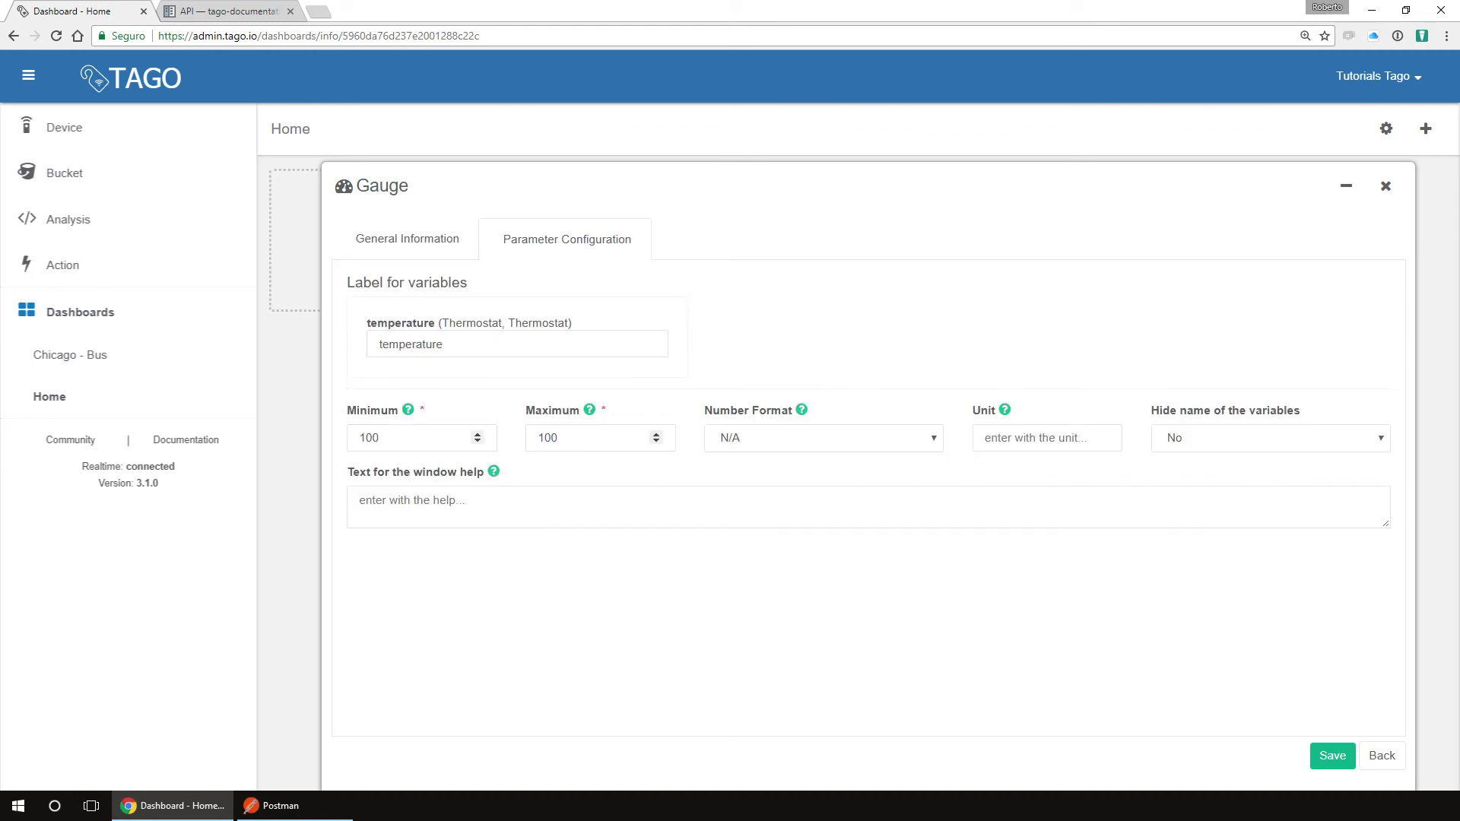
pyautogui.press('Tab')
pyautogui.write('2')
pyautogui.click(1332, 755)
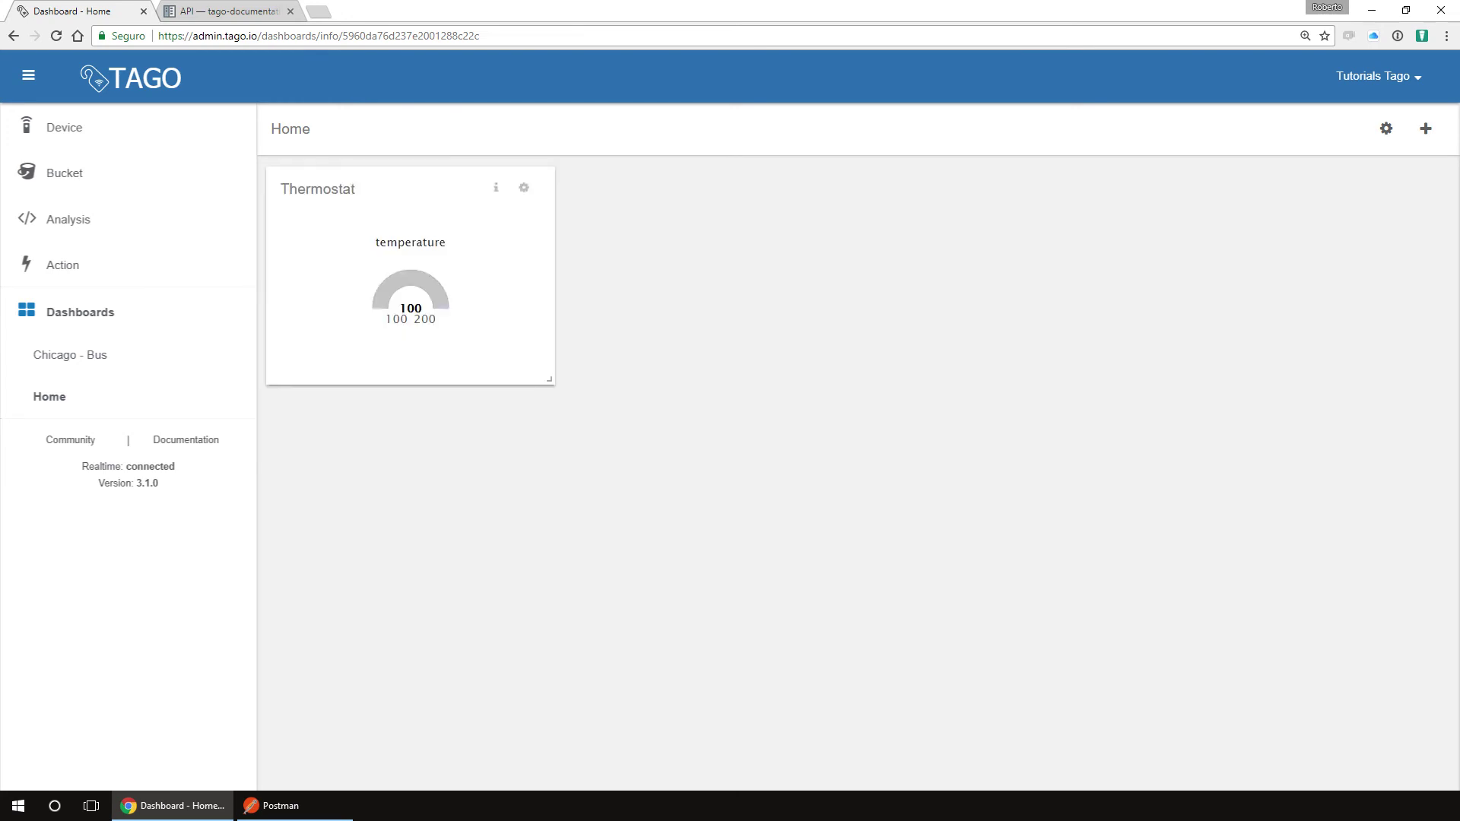
# Step: In Postman, change the request body's temperature value to 150 and send it
pyautogui.click(273, 806)
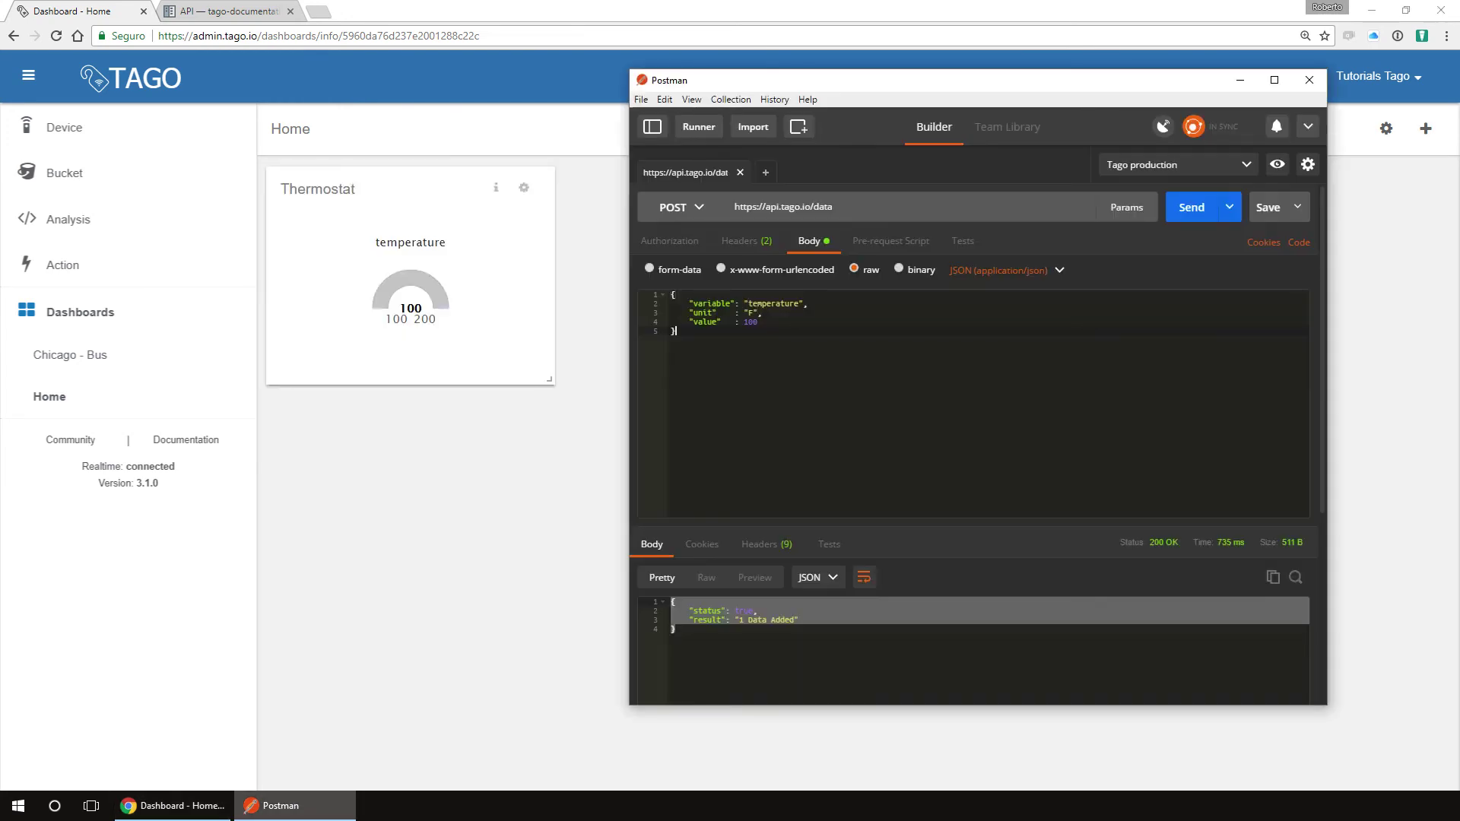
pyautogui.doubleClick(751, 321)
pyautogui.write('150')
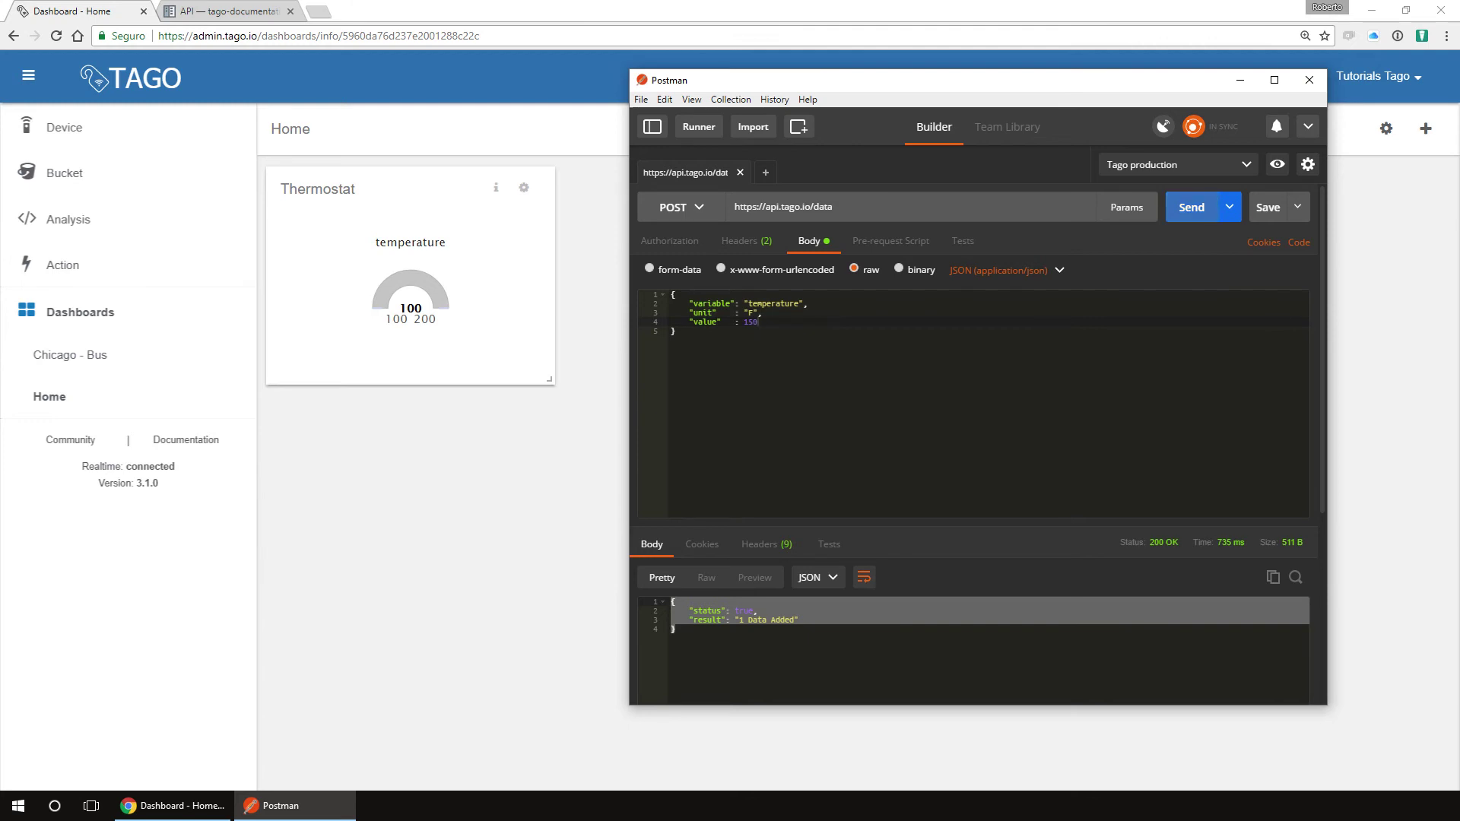
pyautogui.hotkey('ctrl', 'Return')
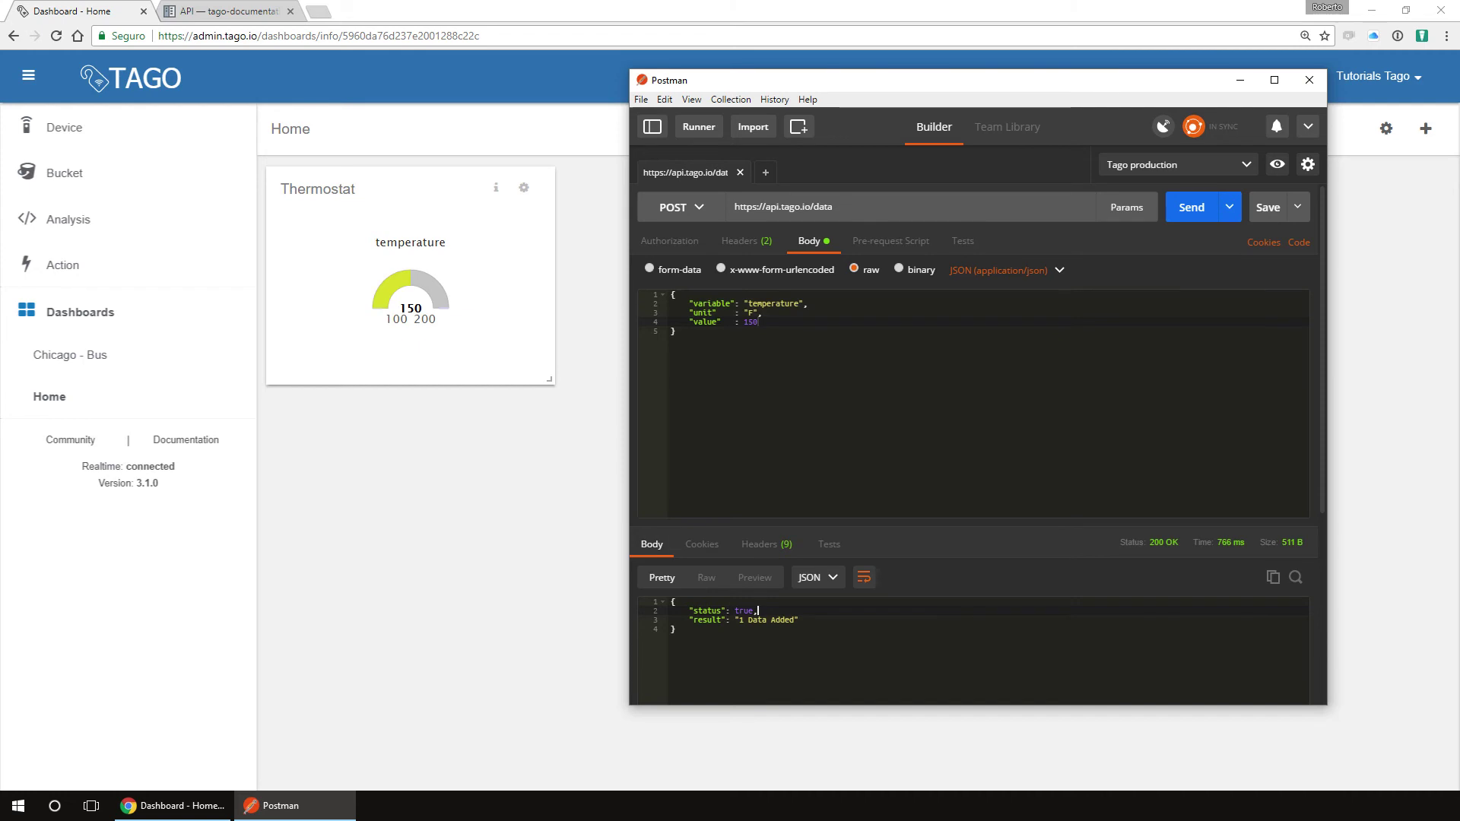
# Step: Change the temperature value to 200 and send the request again
pyautogui.hotkey('ctrl', 'shift', 'Left')
pyautogui.write('200')
pyautogui.hotkey('ctrl', 'Return')
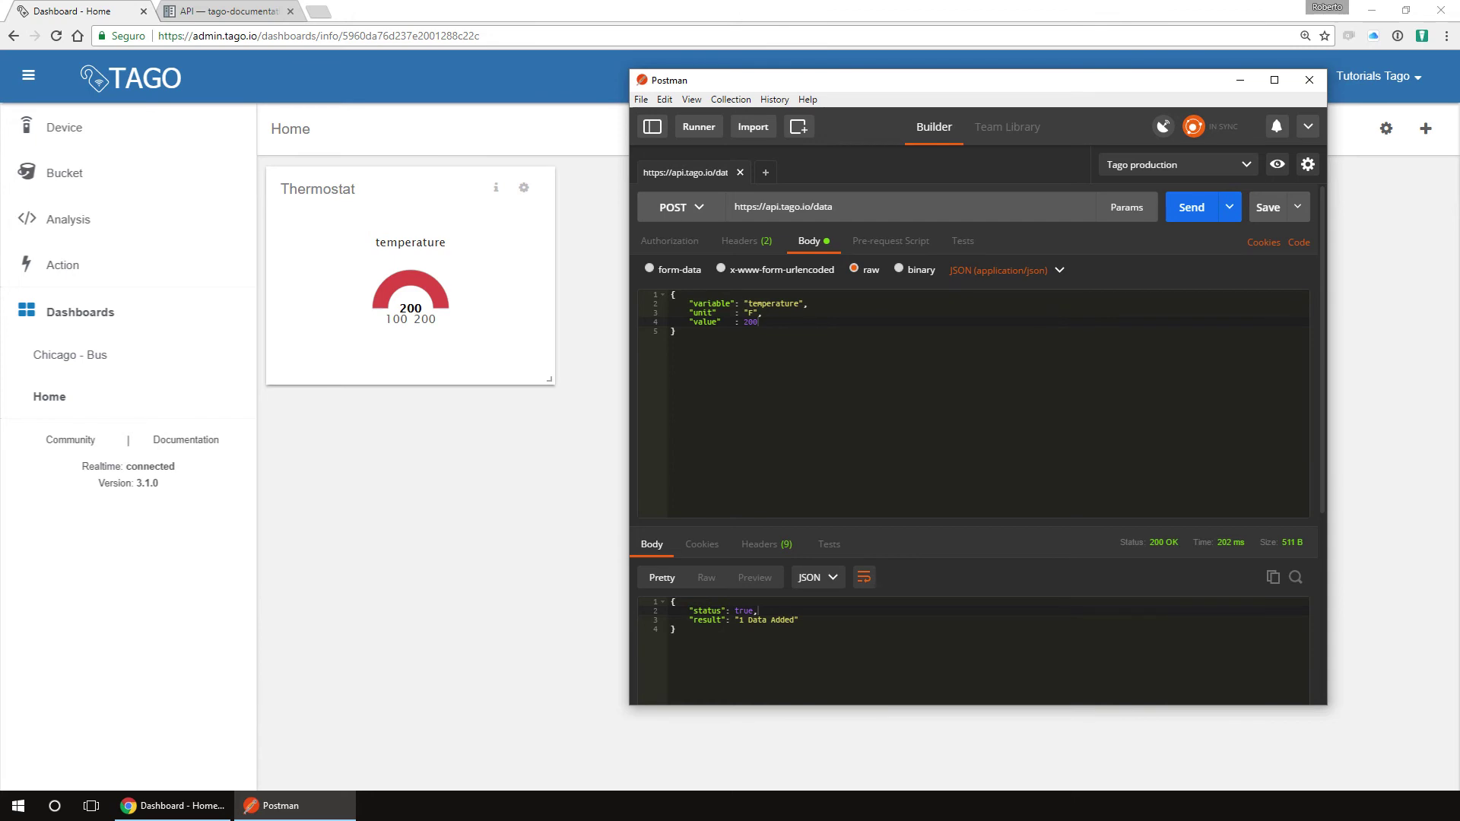
# Step: Create a new action named 'Termperature Warning' that will Send Email
pyautogui.click(63, 265)
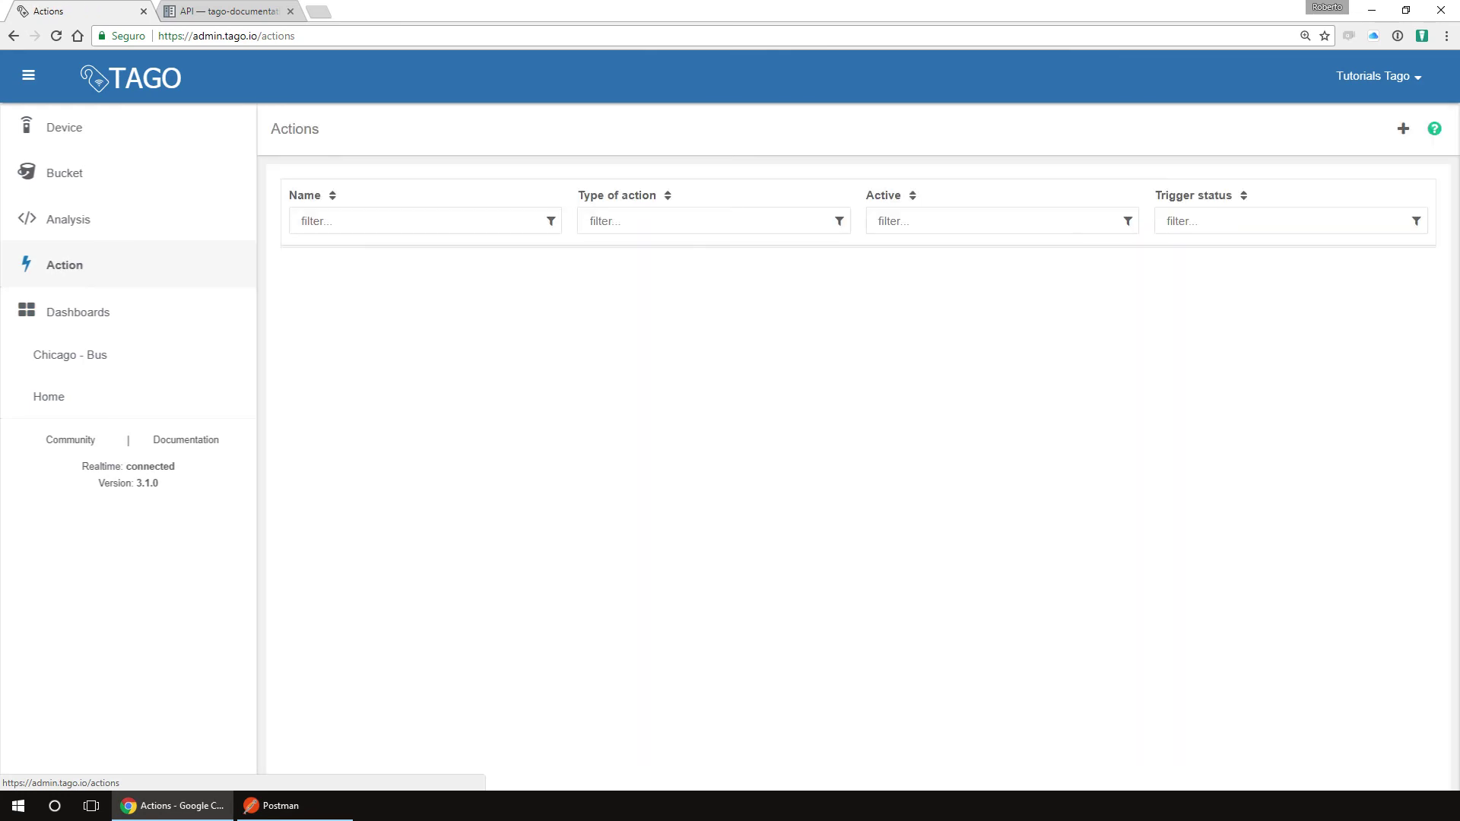
pyautogui.click(1403, 129)
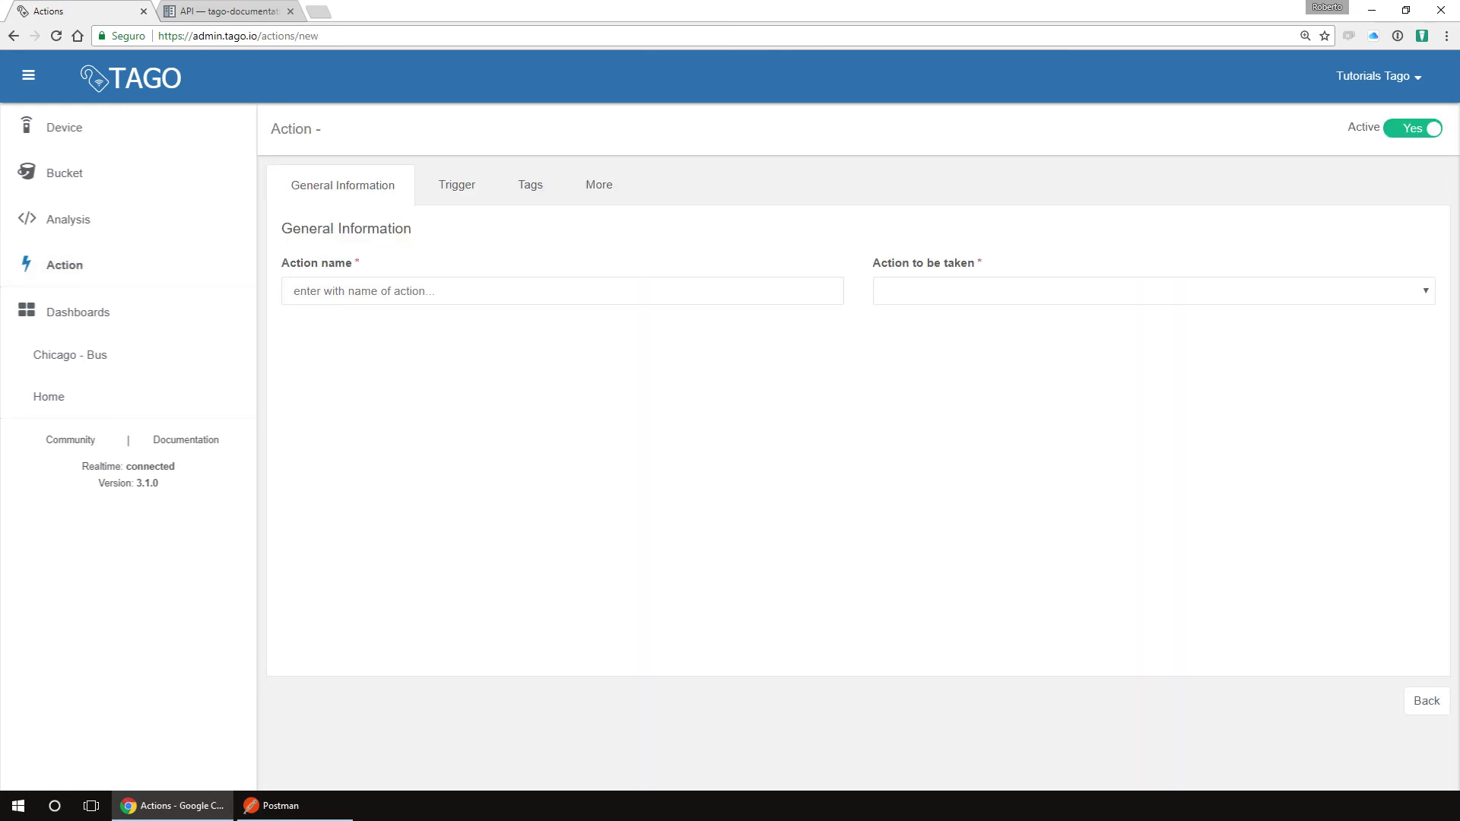
pyautogui.write('Termperature')
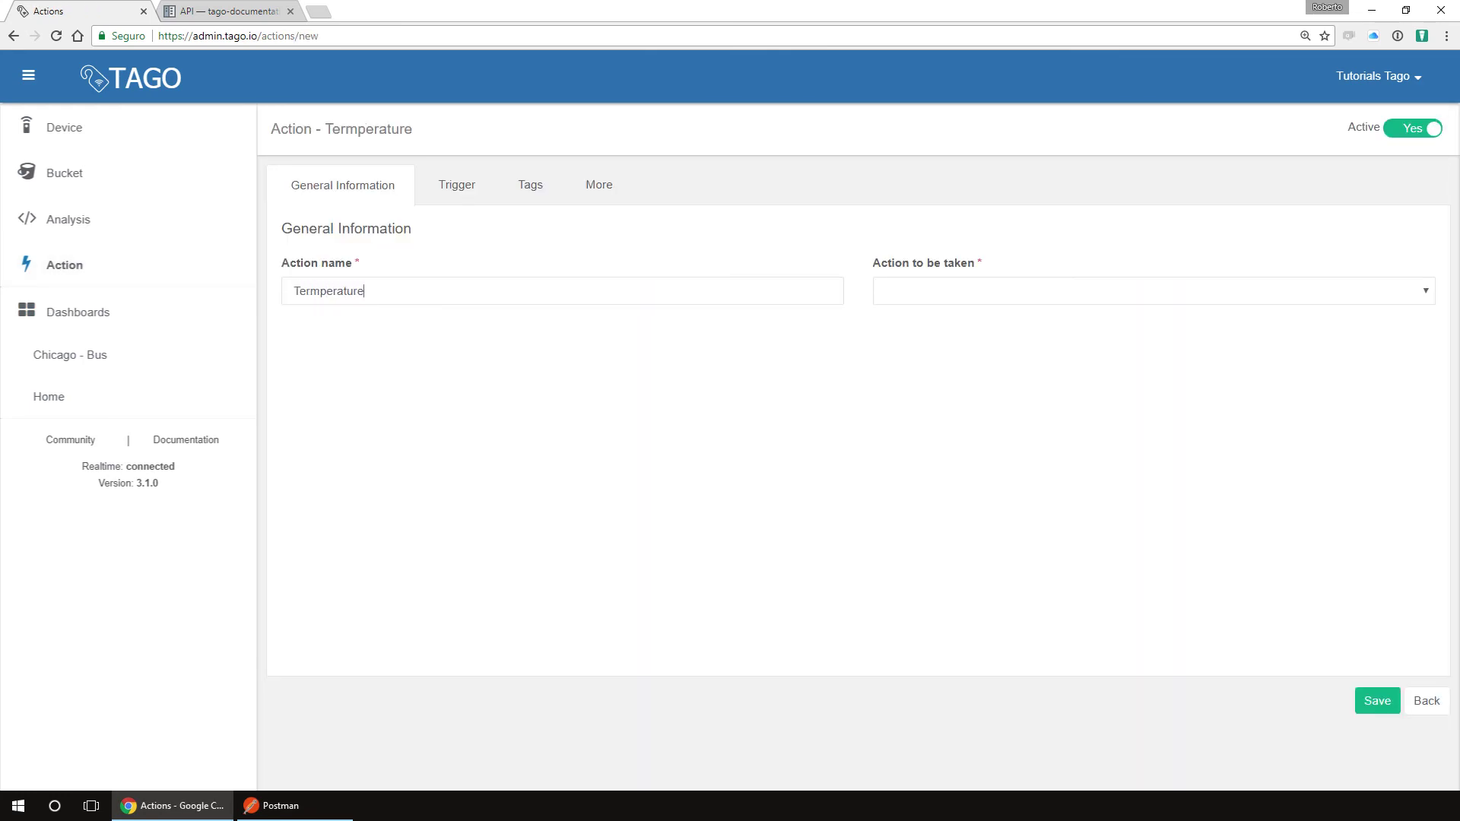
pyautogui.write(' Warning')
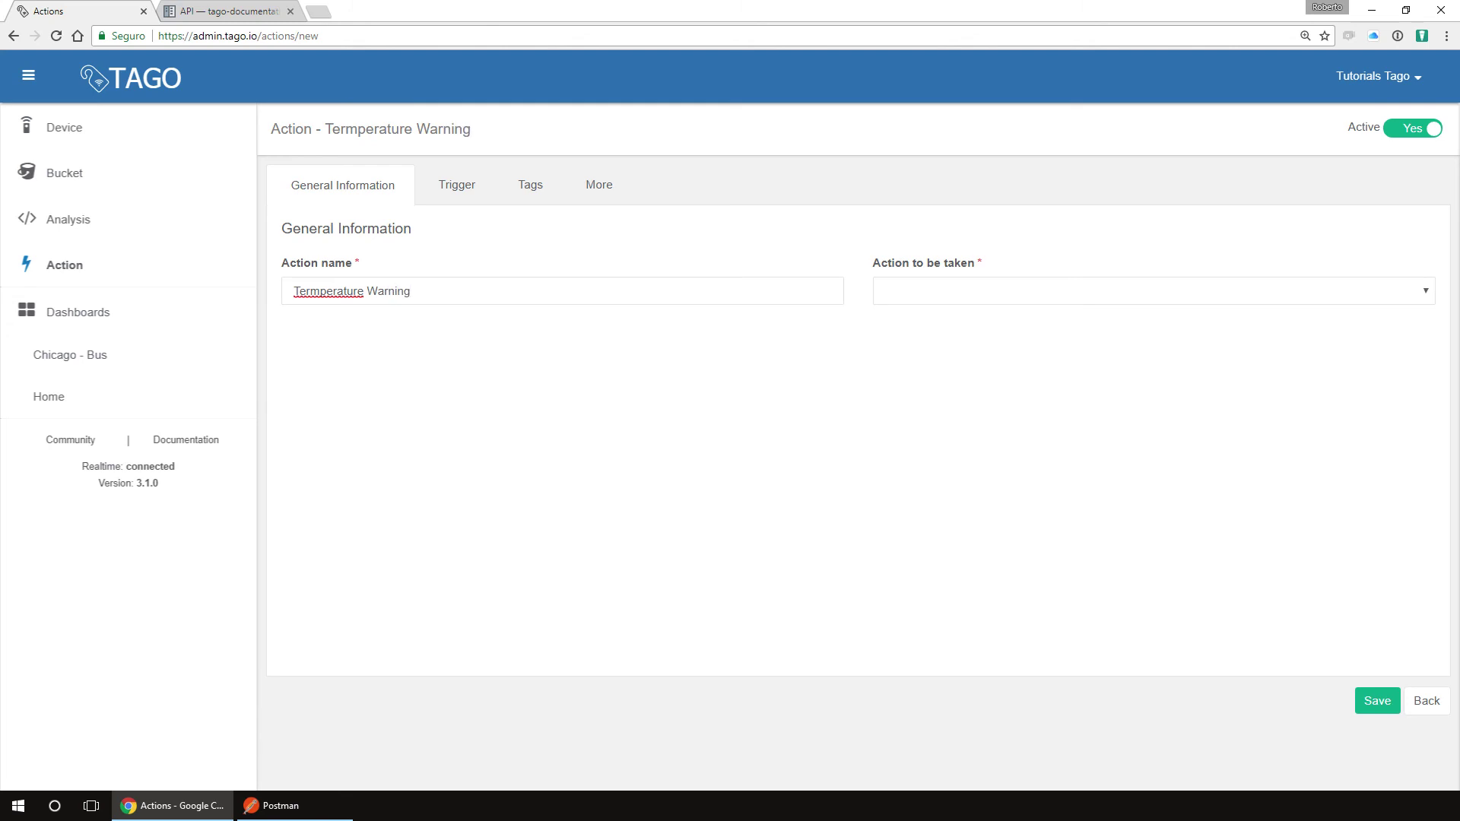
pyautogui.press('Tab')
pyautogui.hotkey('alt', 'Down')
pyautogui.press('Down')
pyautogui.press('Return')
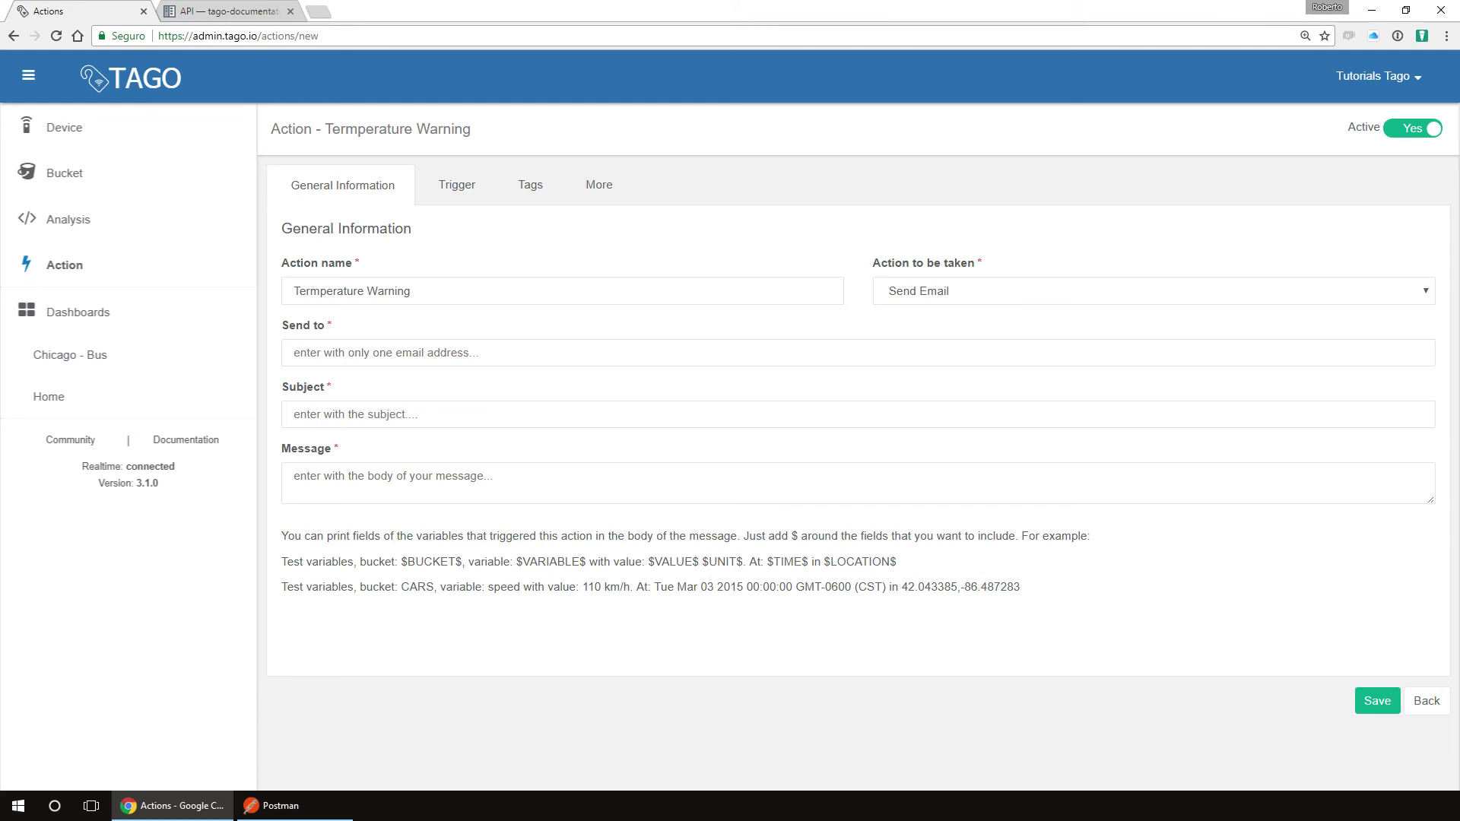
# Step: Enter the recipient e-mail address, subject 'The temperature is too high' and message 'The temperature on your device is over 180'
pyautogui.press('Tab')
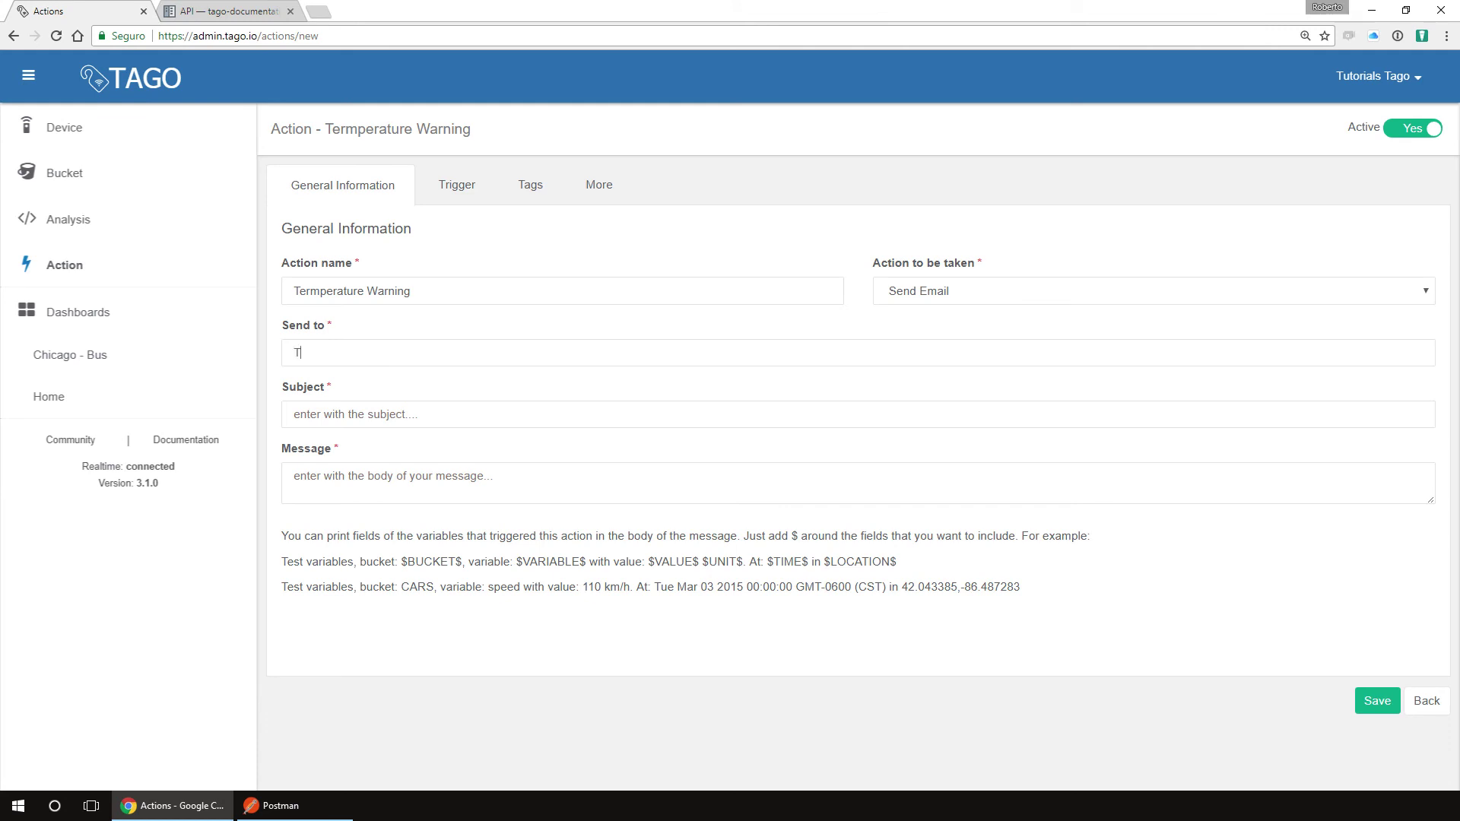
pyautogui.press('Tab')
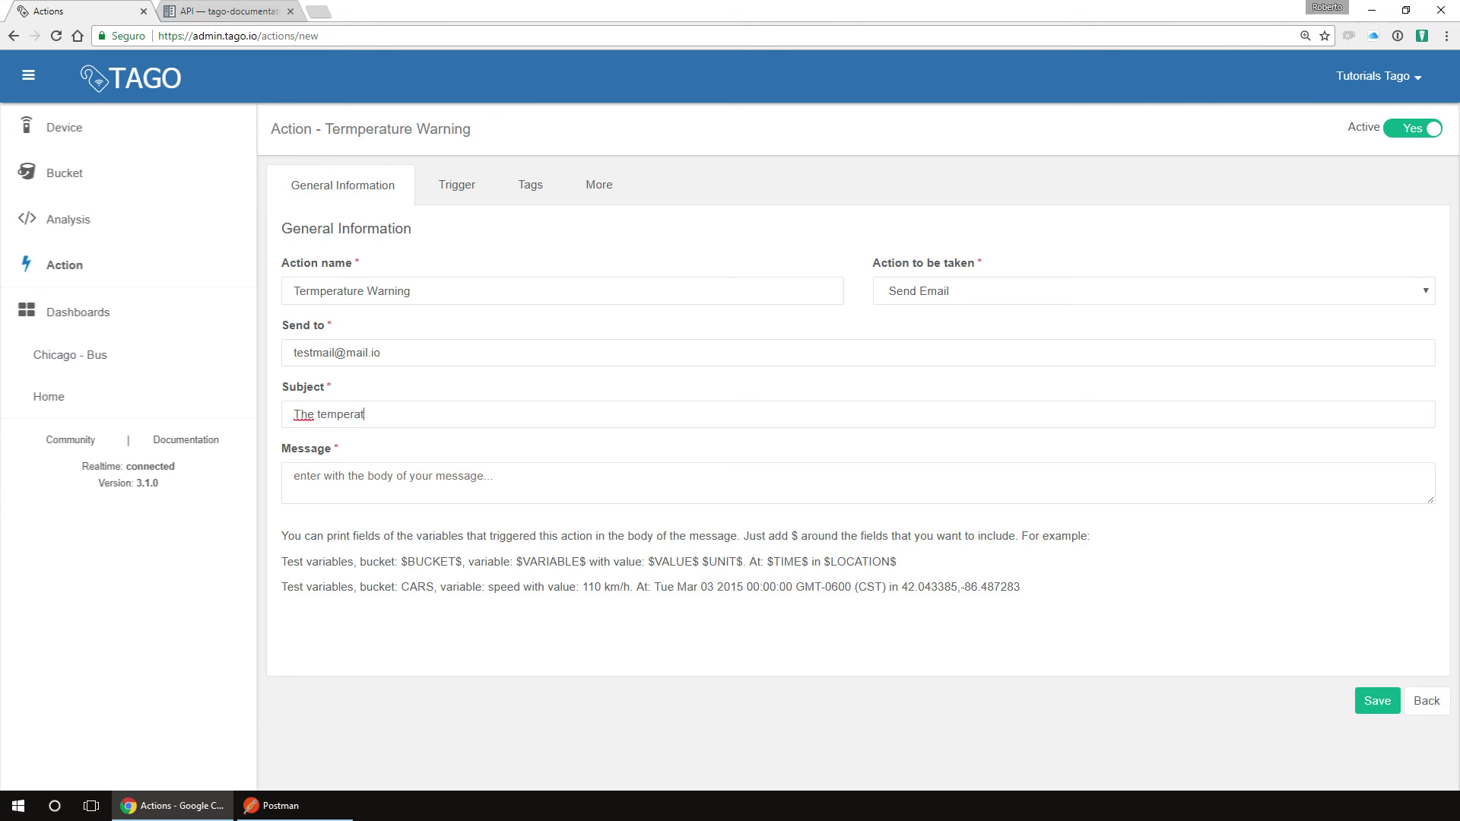
pyautogui.press('Tab')
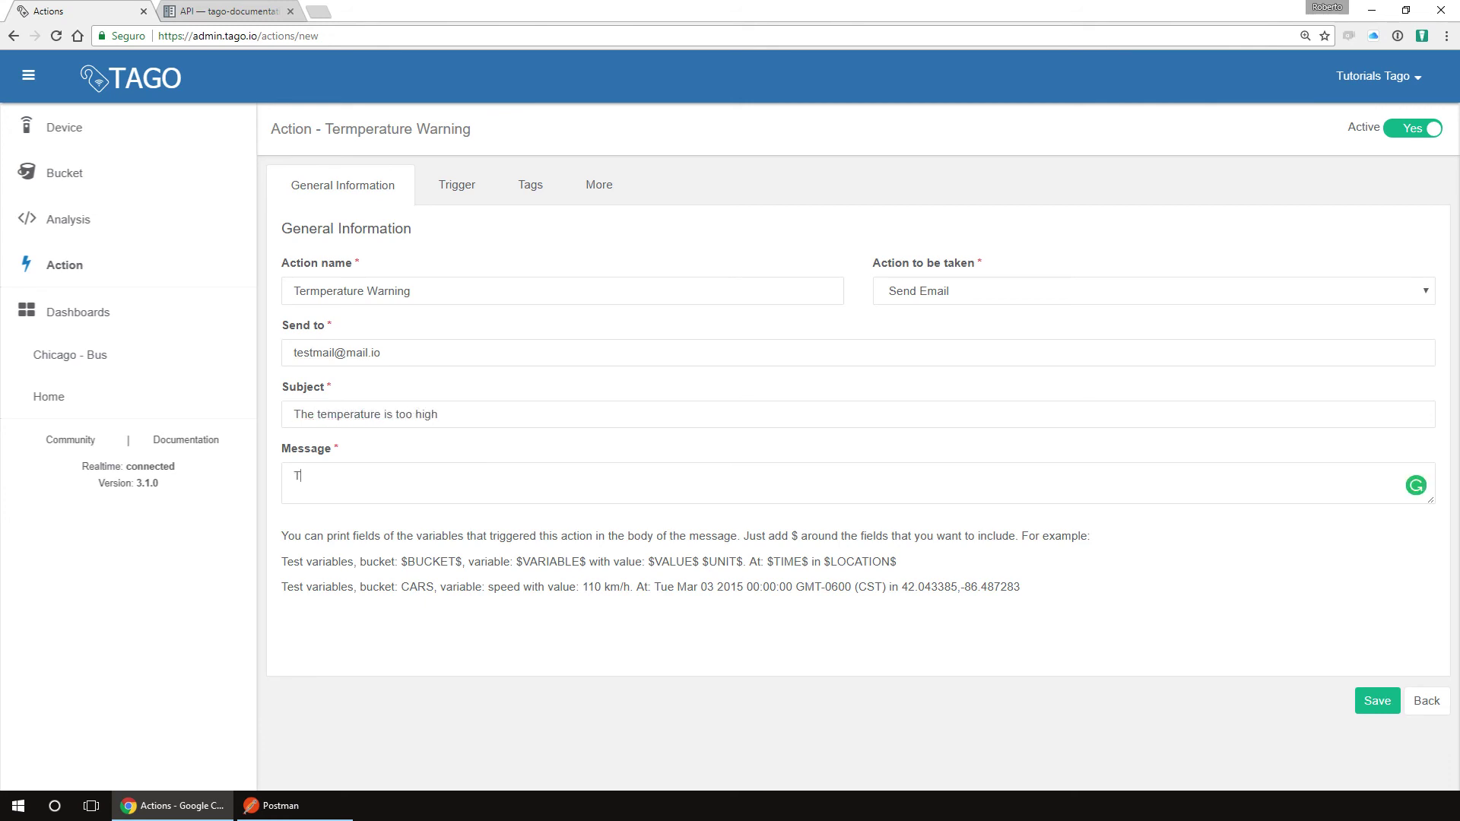
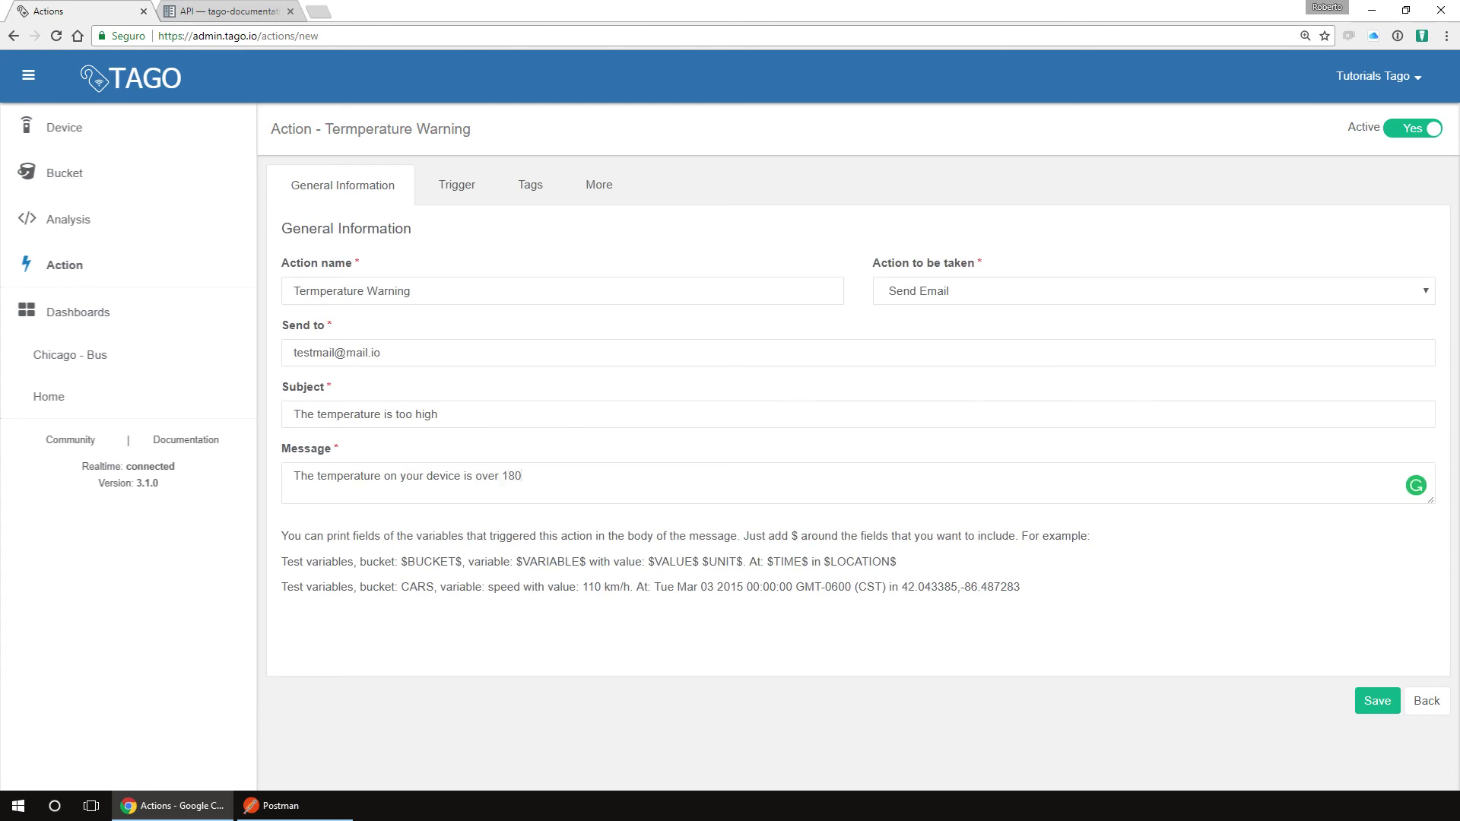
# Step: Set the trigger to fire when Thermostat temperature, as a Number, is Greater than 180
pyautogui.click(473, 195)
pyautogui.click(475, 305)
pyautogui.click(339, 232)
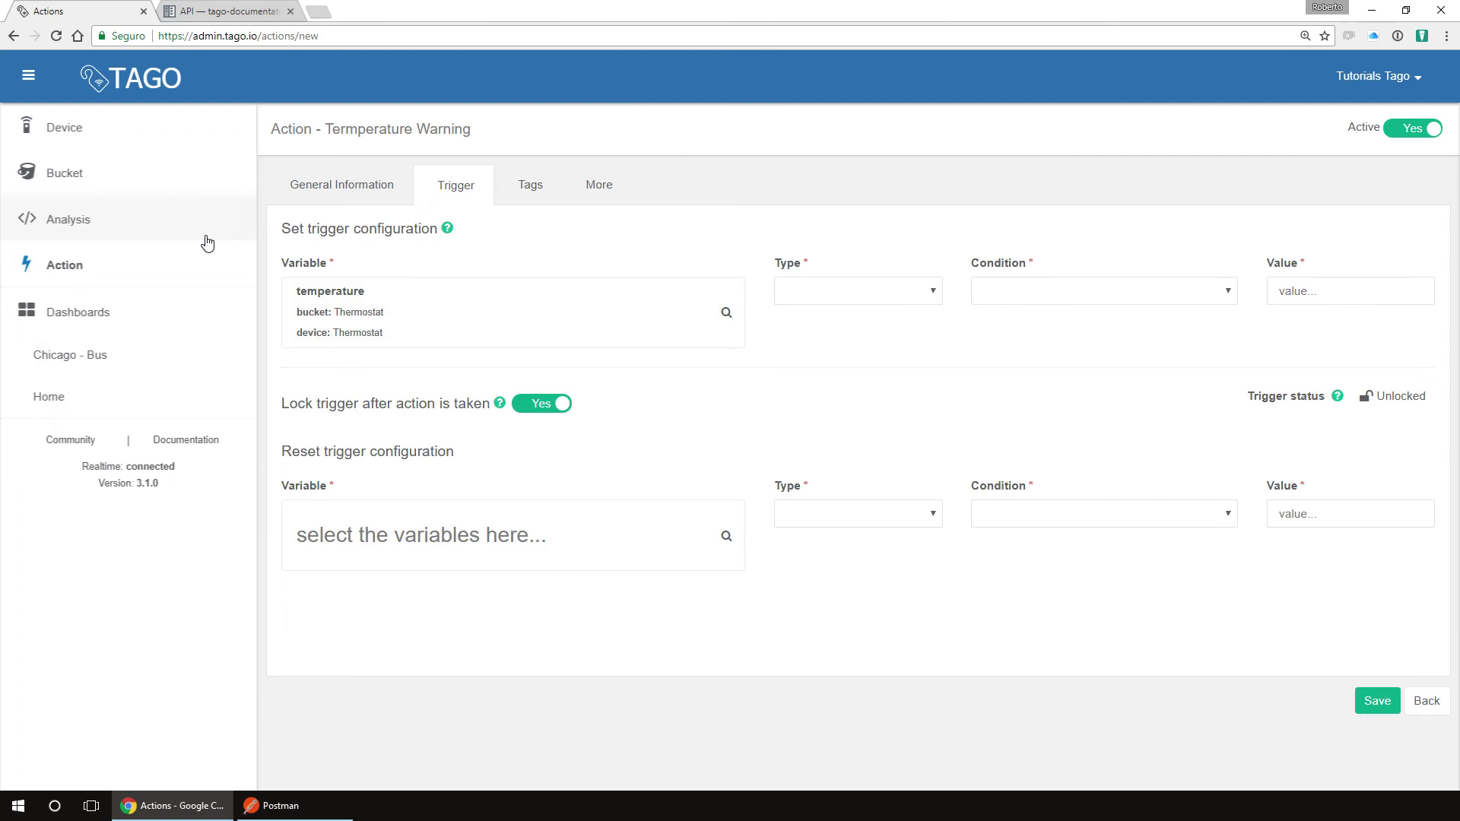
pyautogui.click(853, 292)
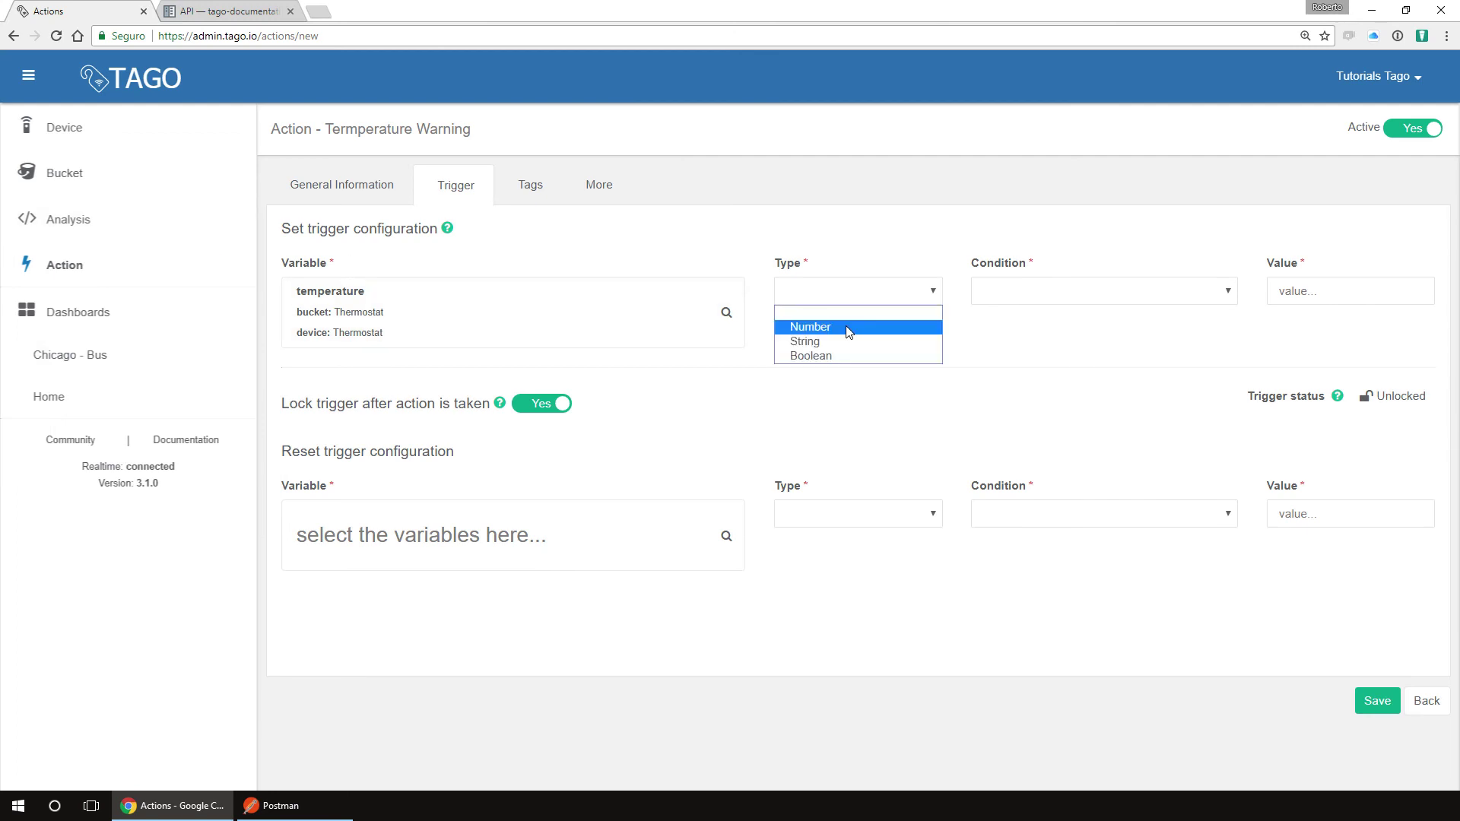
pyautogui.click(811, 327)
pyautogui.click(1026, 293)
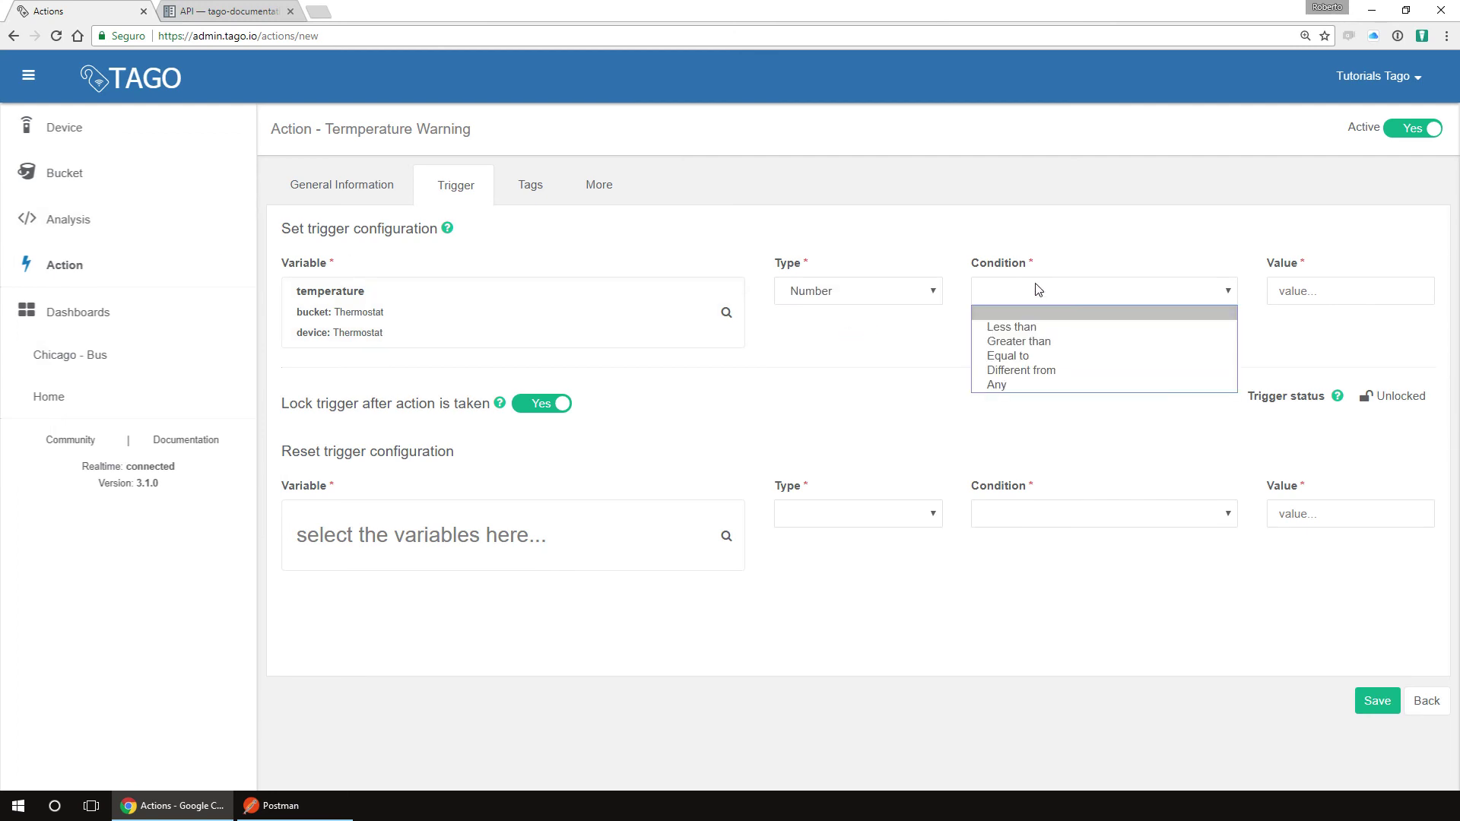
pyautogui.click(1050, 339)
pyautogui.write('180')
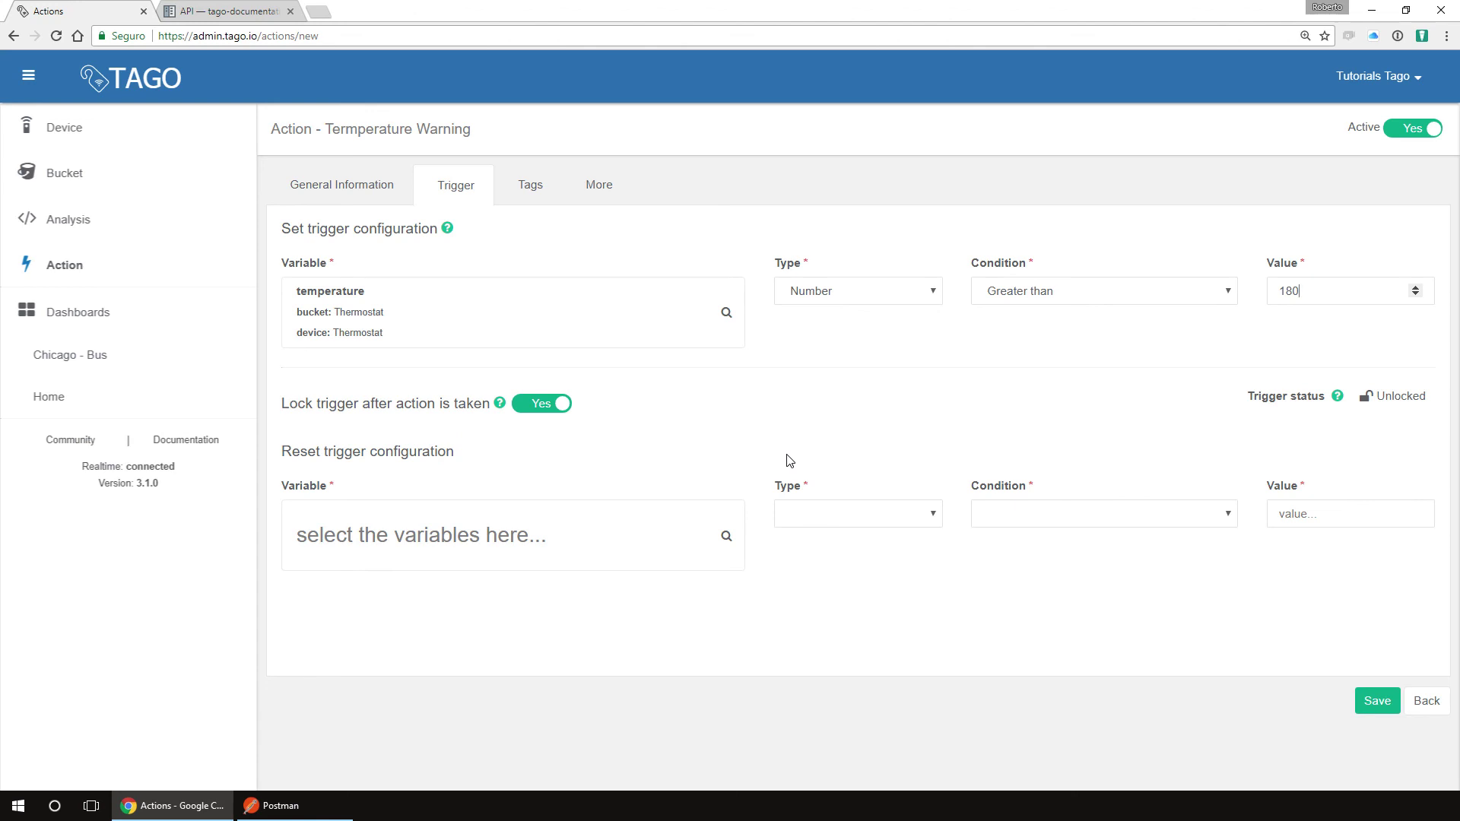
# Step: Set the reset condition to temperature as a Number, Less than a threshold value
pyautogui.click(505, 525)
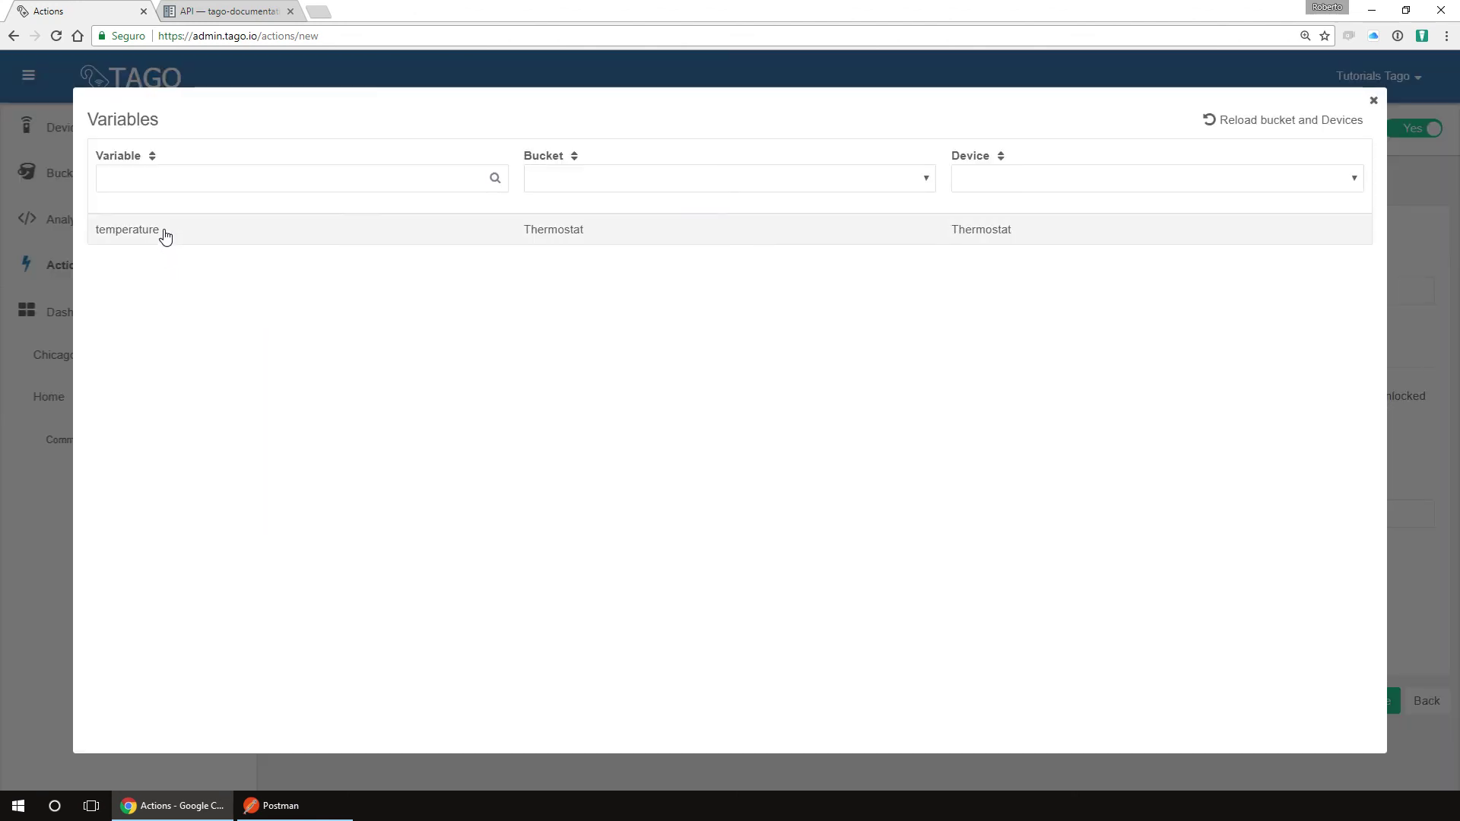
pyautogui.click(163, 235)
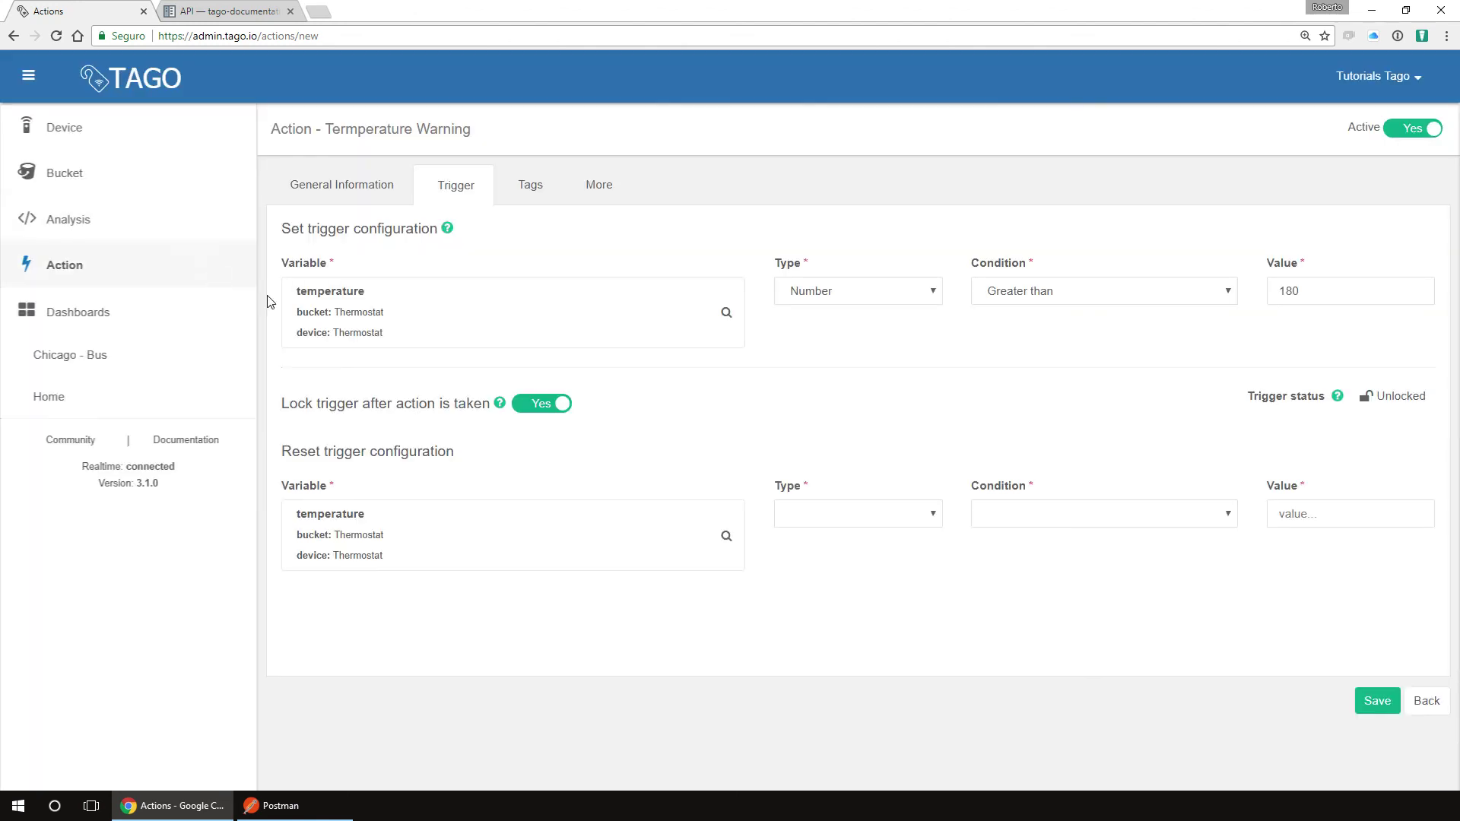
pyautogui.click(905, 522)
pyautogui.click(810, 549)
pyautogui.click(1076, 512)
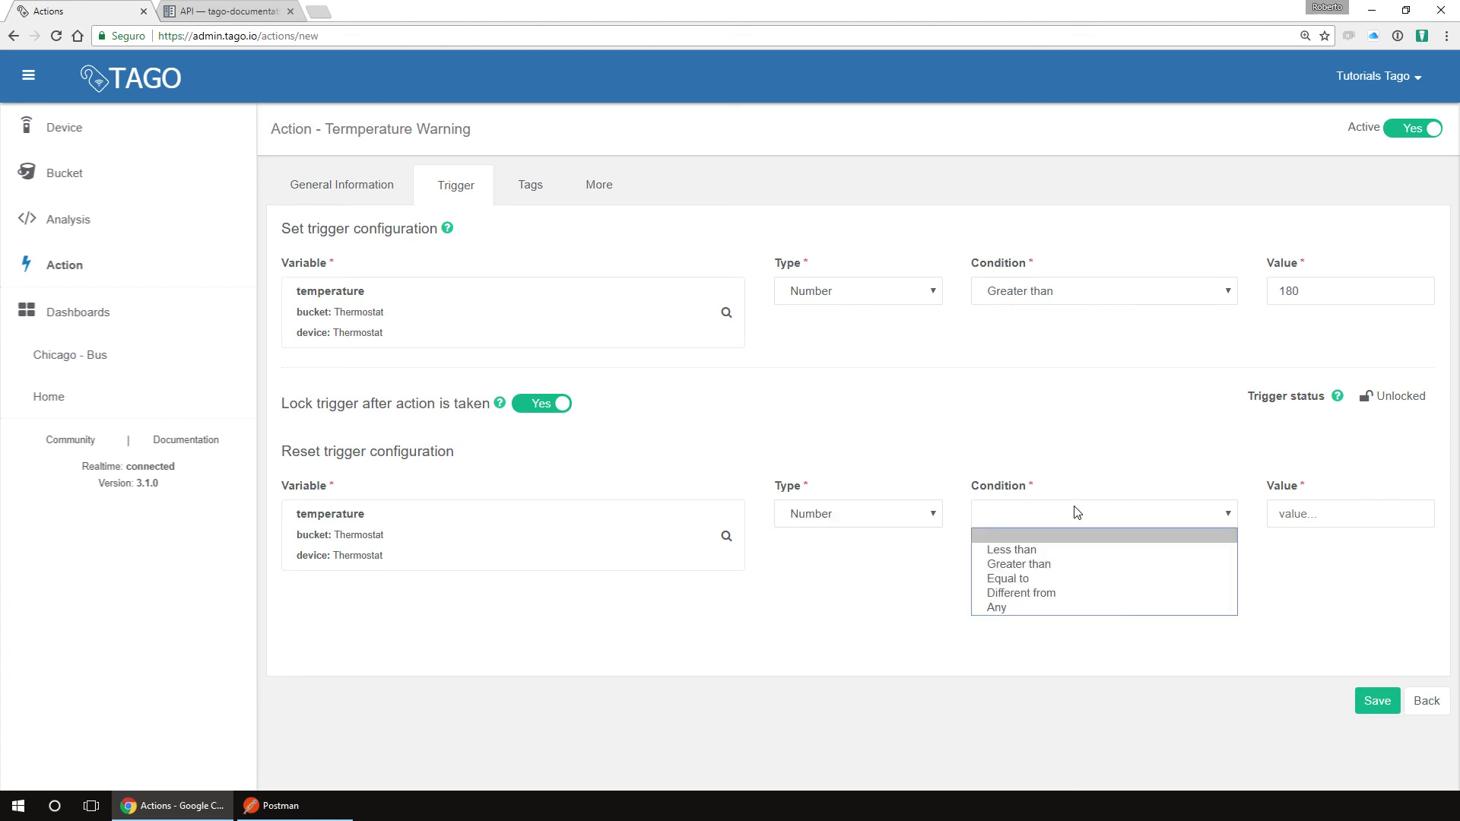
pyautogui.click(1076, 549)
pyautogui.click(1289, 517)
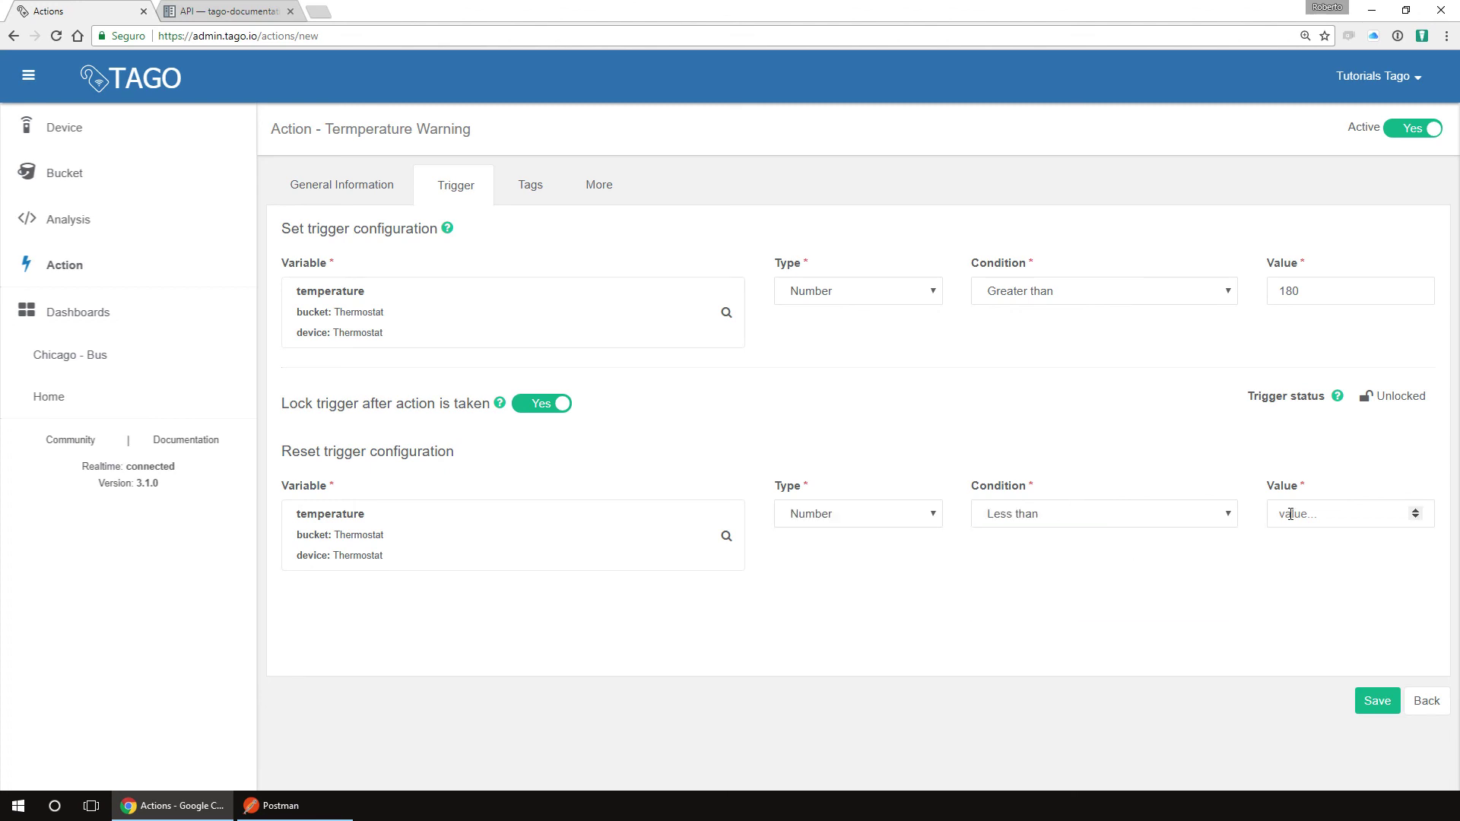
# Step: Enter 100 as the reset threshold and save the Termperature Warning action
pyautogui.write('100')
pyautogui.click(1372, 703)
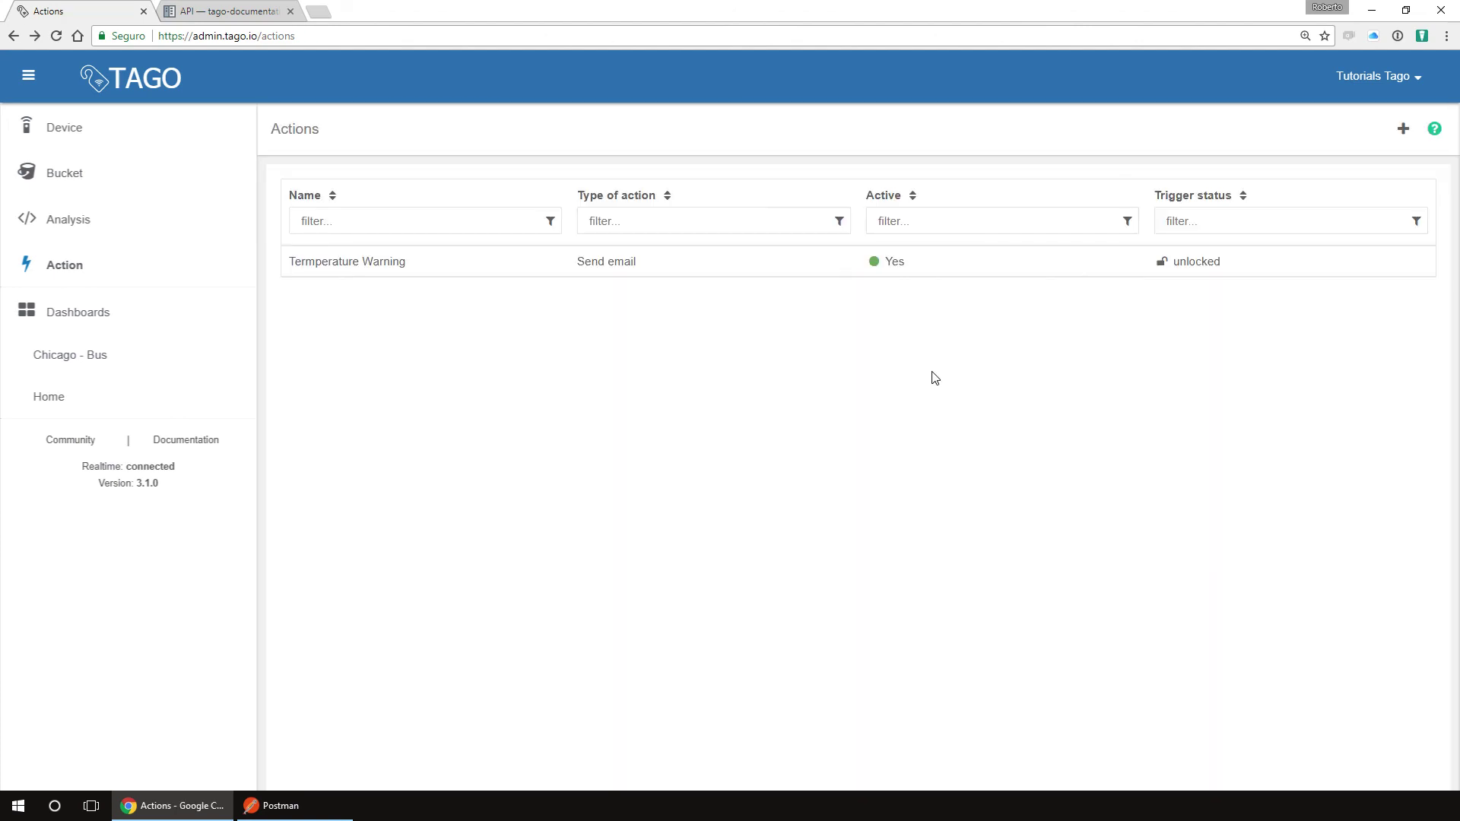